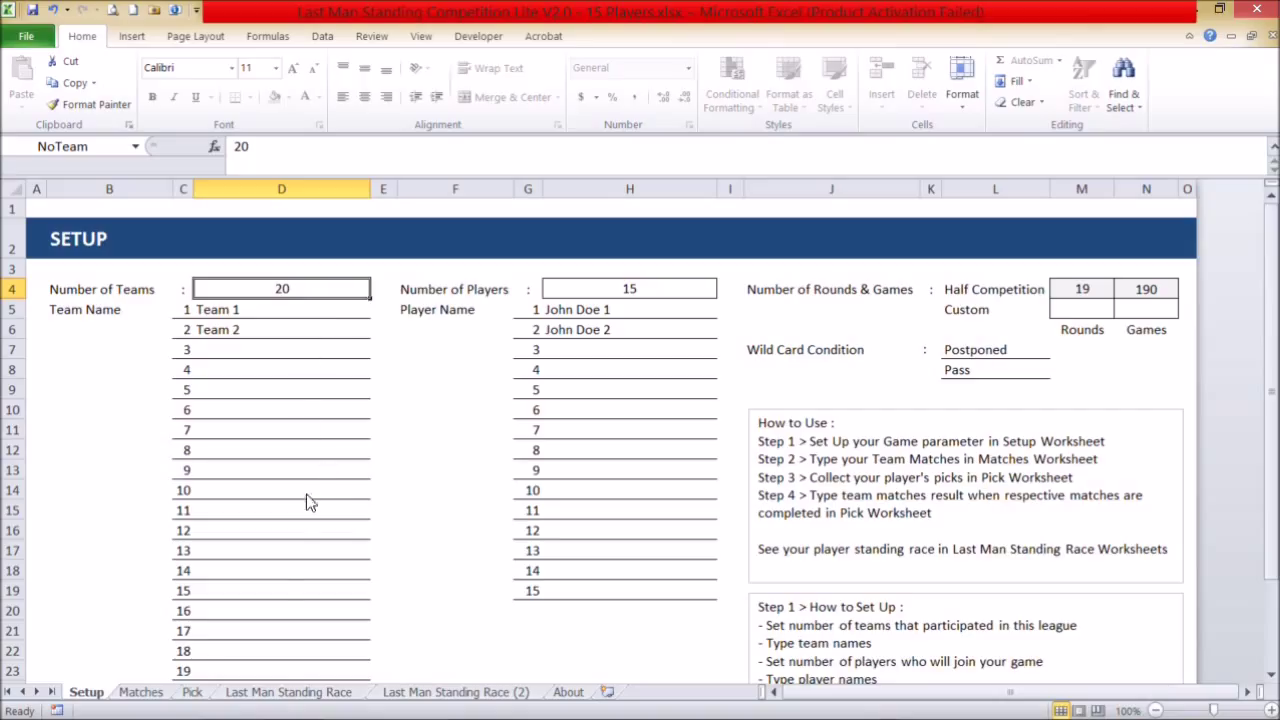
Step: Copy the 20 club names in Y1:Y20 of the eropa liga start agustus 2015 workbook
click(289, 695)
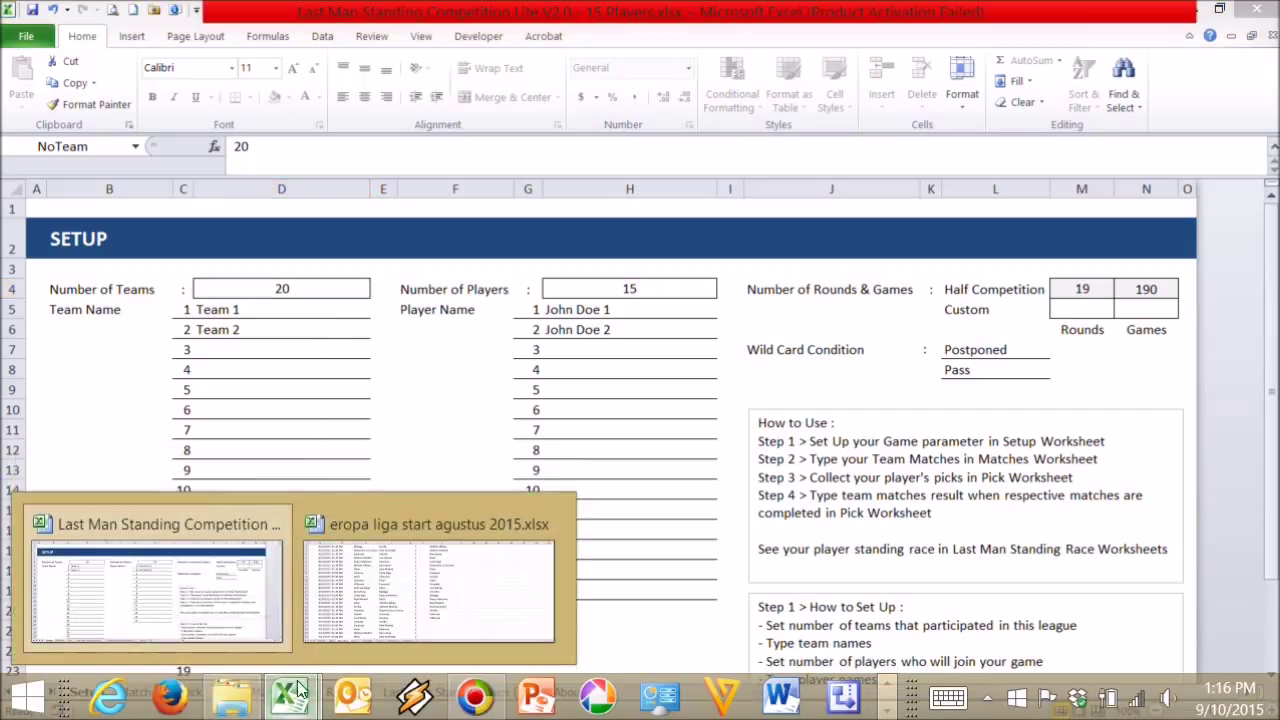
click(340, 601)
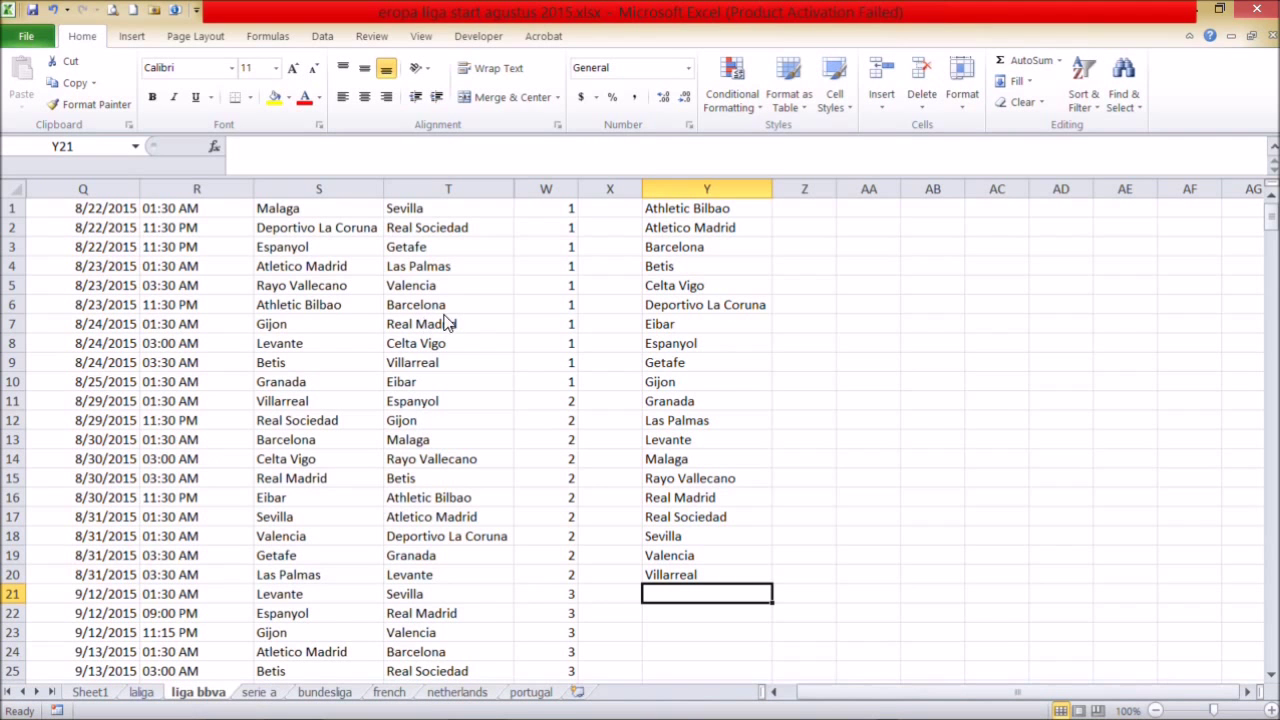
drag(685, 210, 687, 585)
key(ctrl+c)
Step: Paste the club names as values into D5 of the Last Man Standing Setup sheet
mouse_move(278, 703)
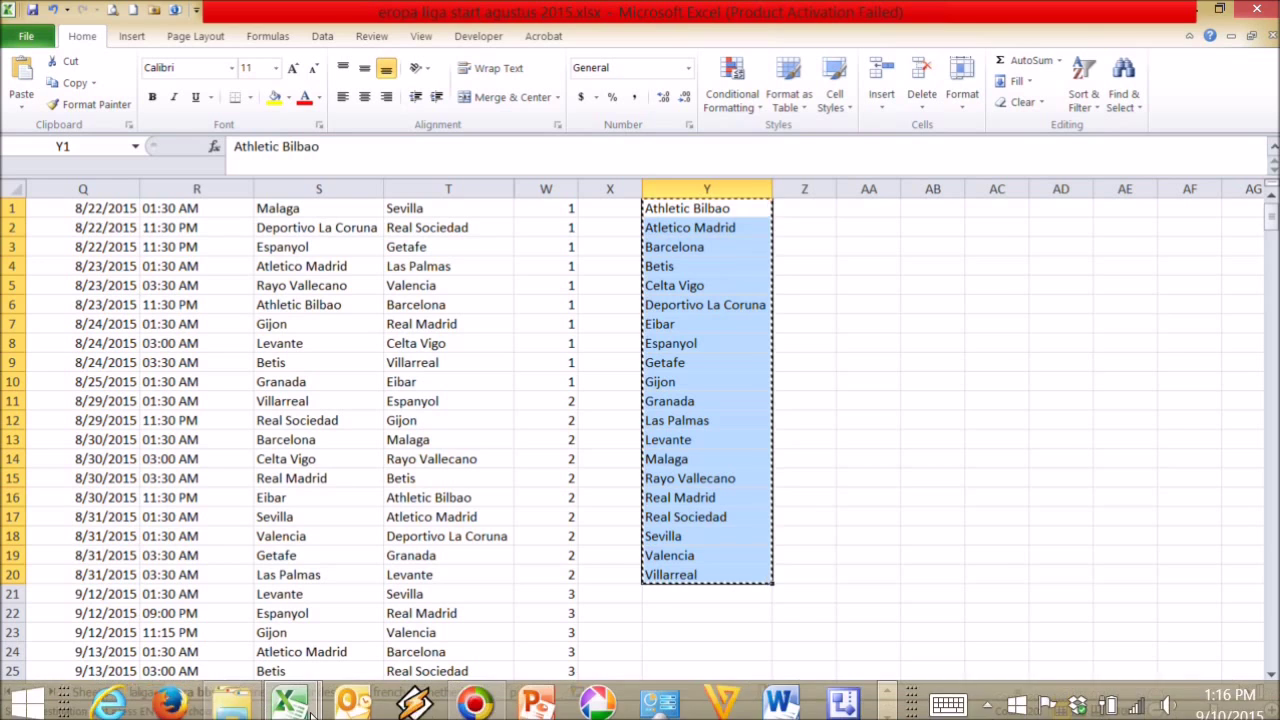
click(224, 608)
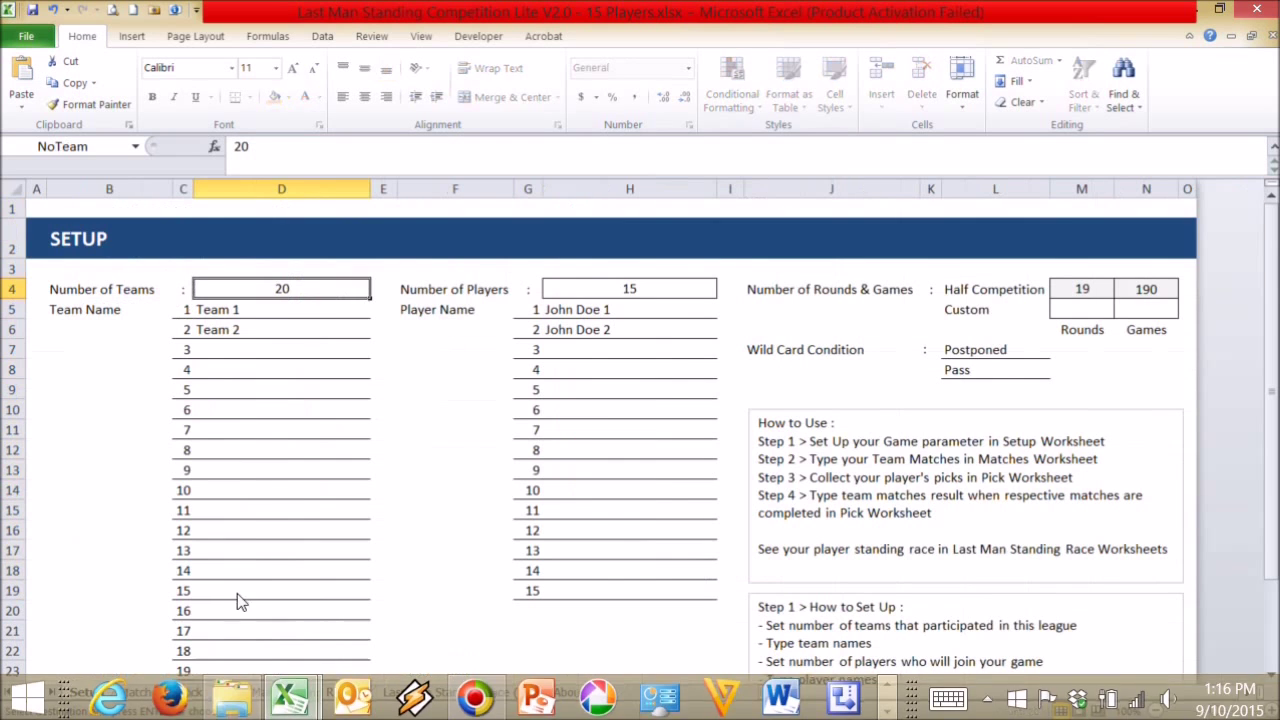
click(311, 313)
right_click(311, 312)
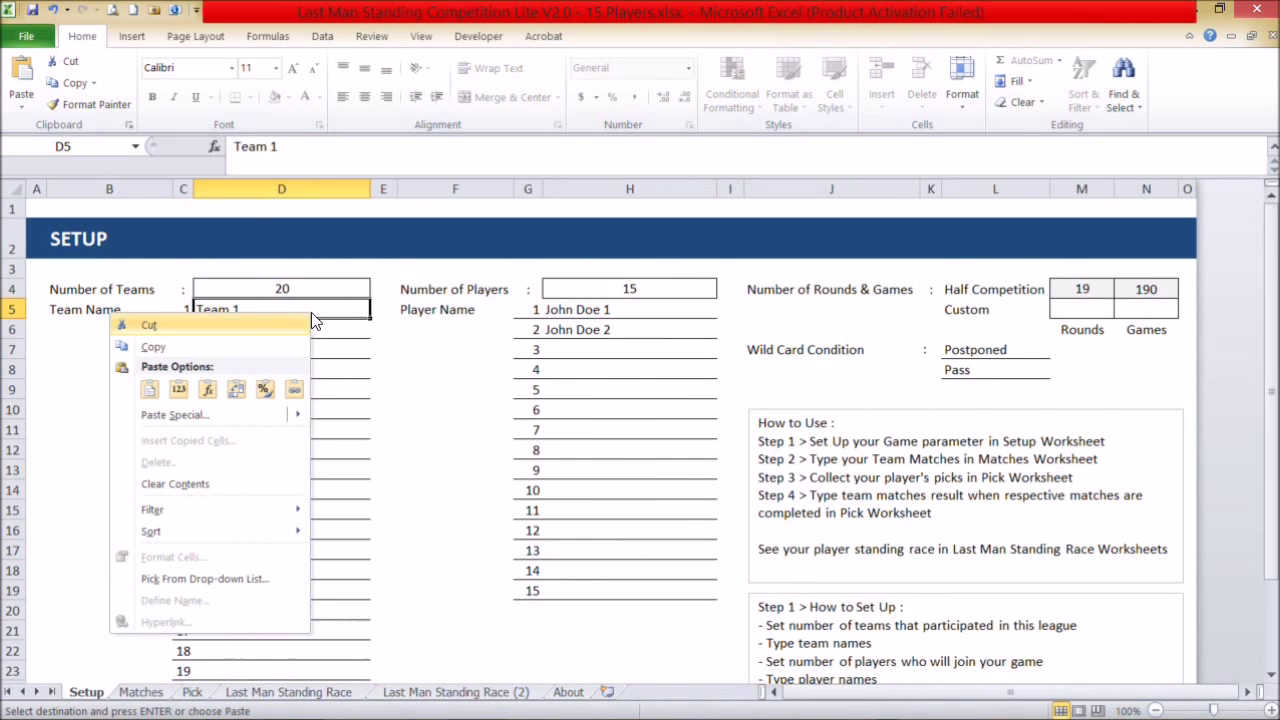
click(178, 389)
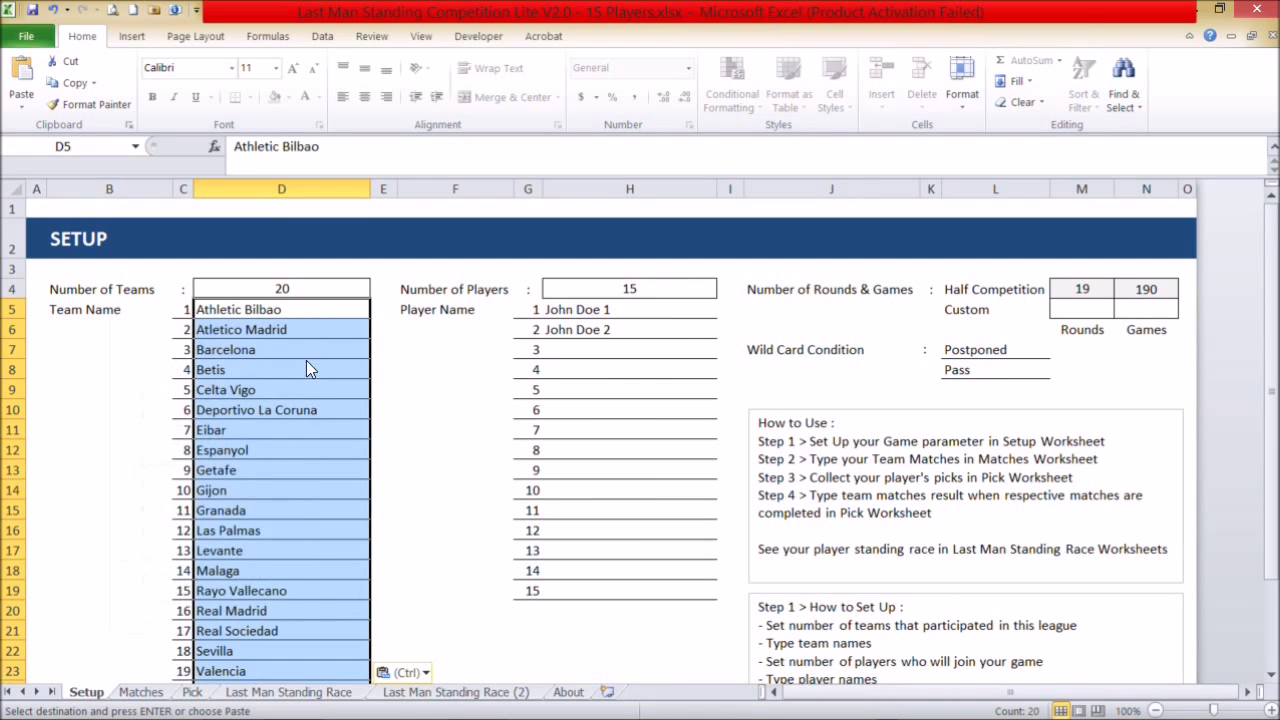
click(283, 410)
scroll(306, 391, down, 1)
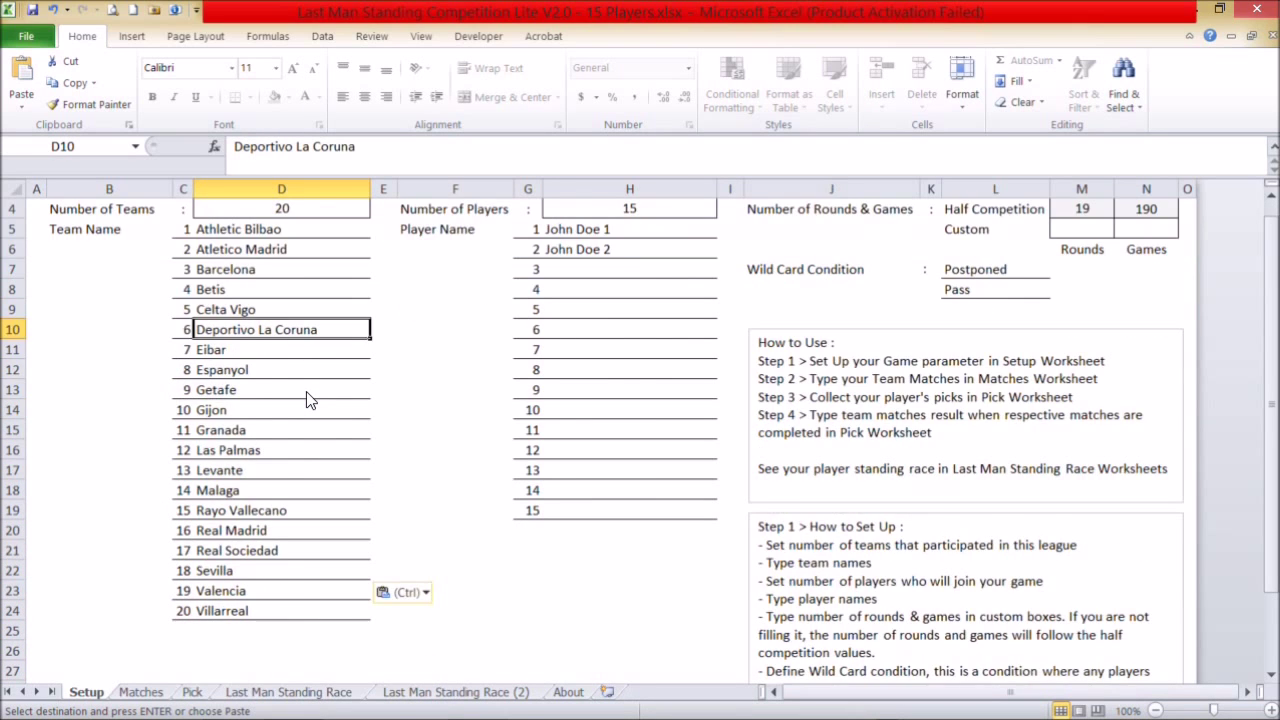
scroll(306, 391, up, 1)
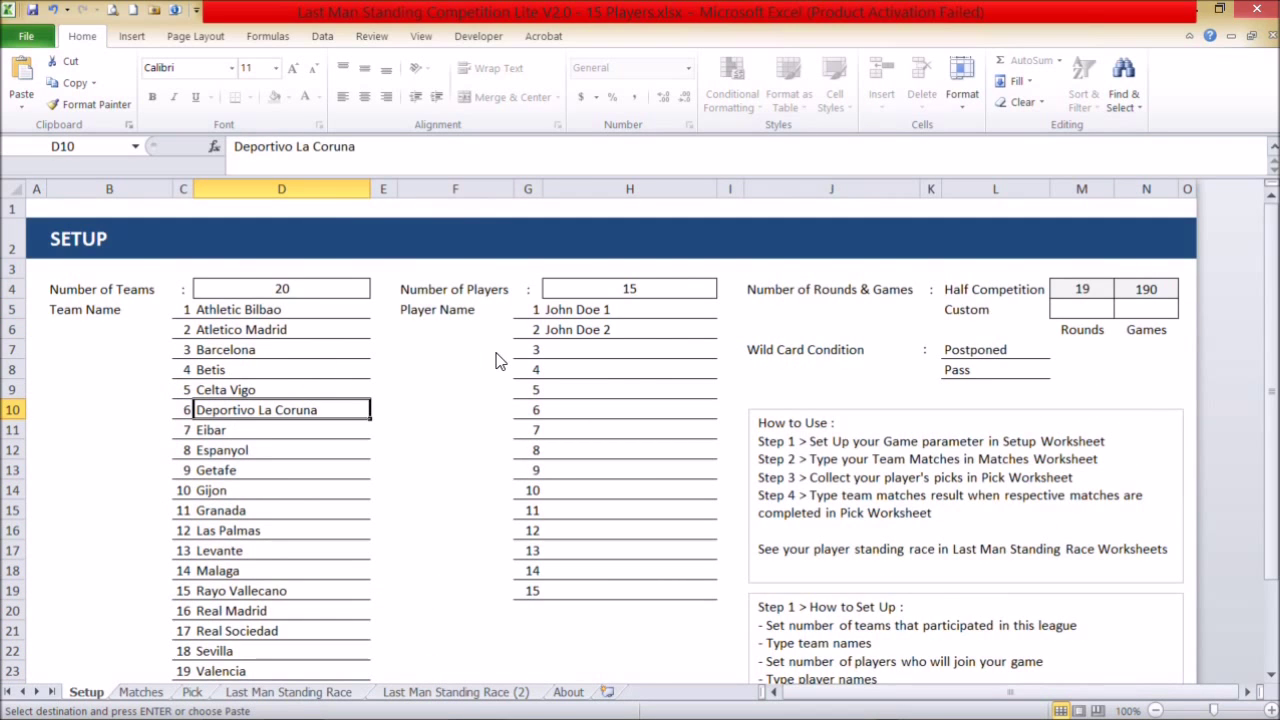
Step: Enter 'John Doe 3' in H7 and fill it down to H19, ending at John Doe 15
click(595, 350)
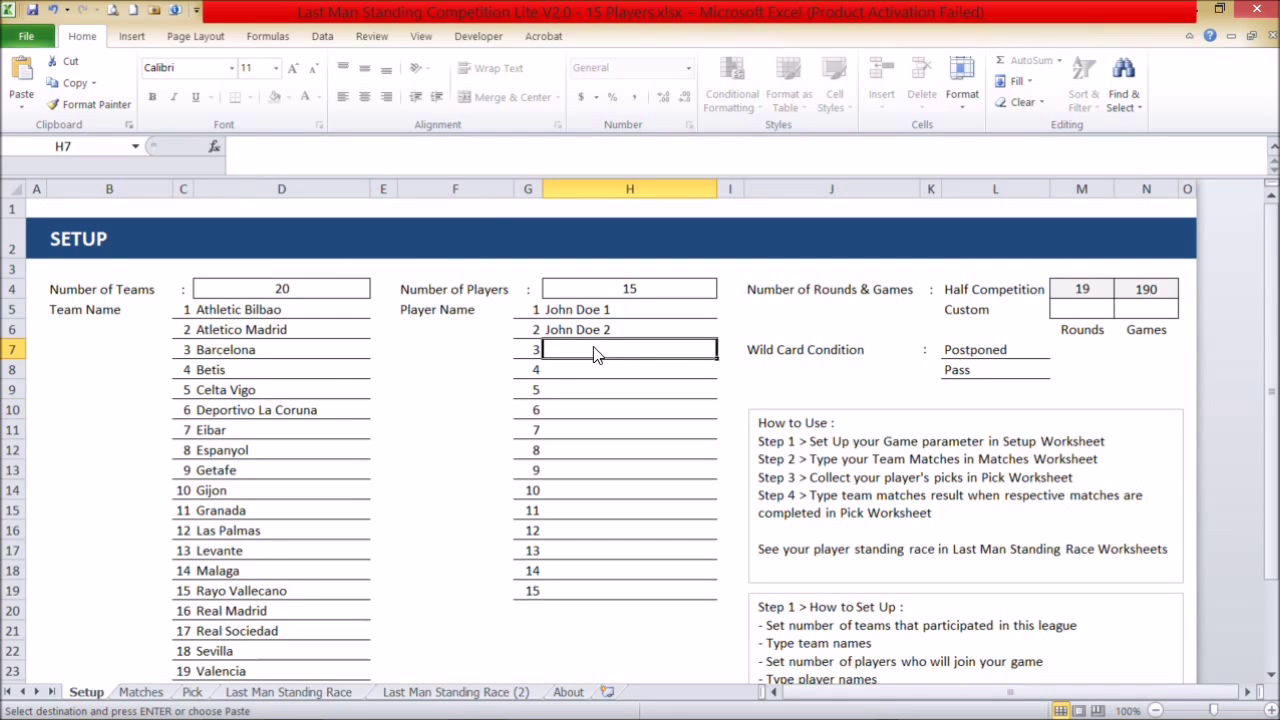
text(JOH)
key(BackSpace)
key(BackSpace)
text(ohn)
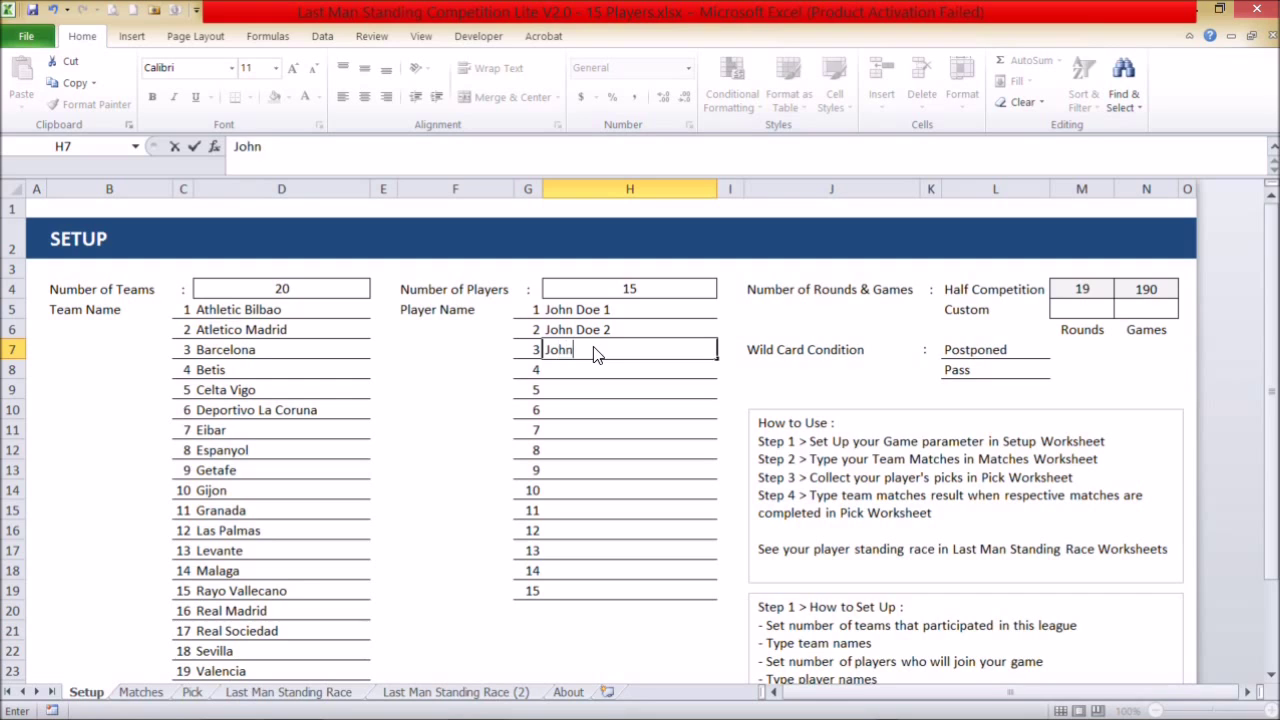
text( Doe 3)
key(Return)
click(594, 356)
drag(717, 357, 726, 600)
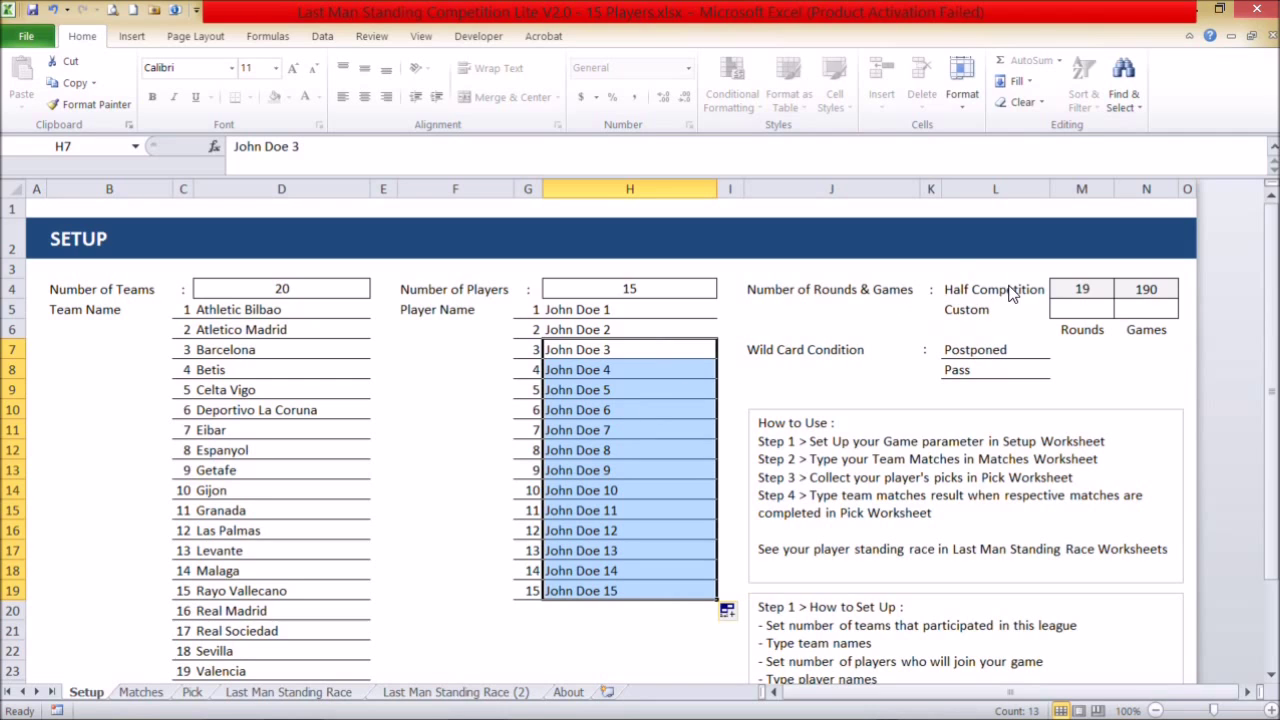
click(1078, 292)
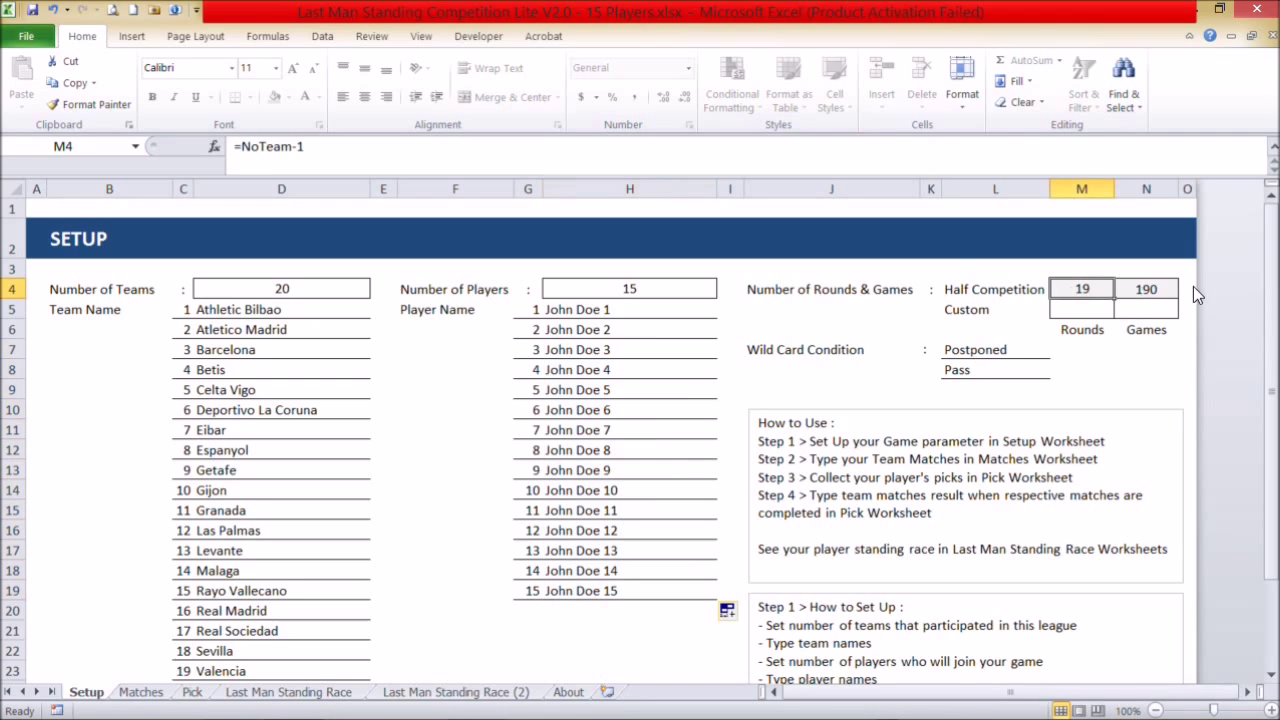
click(1098, 314)
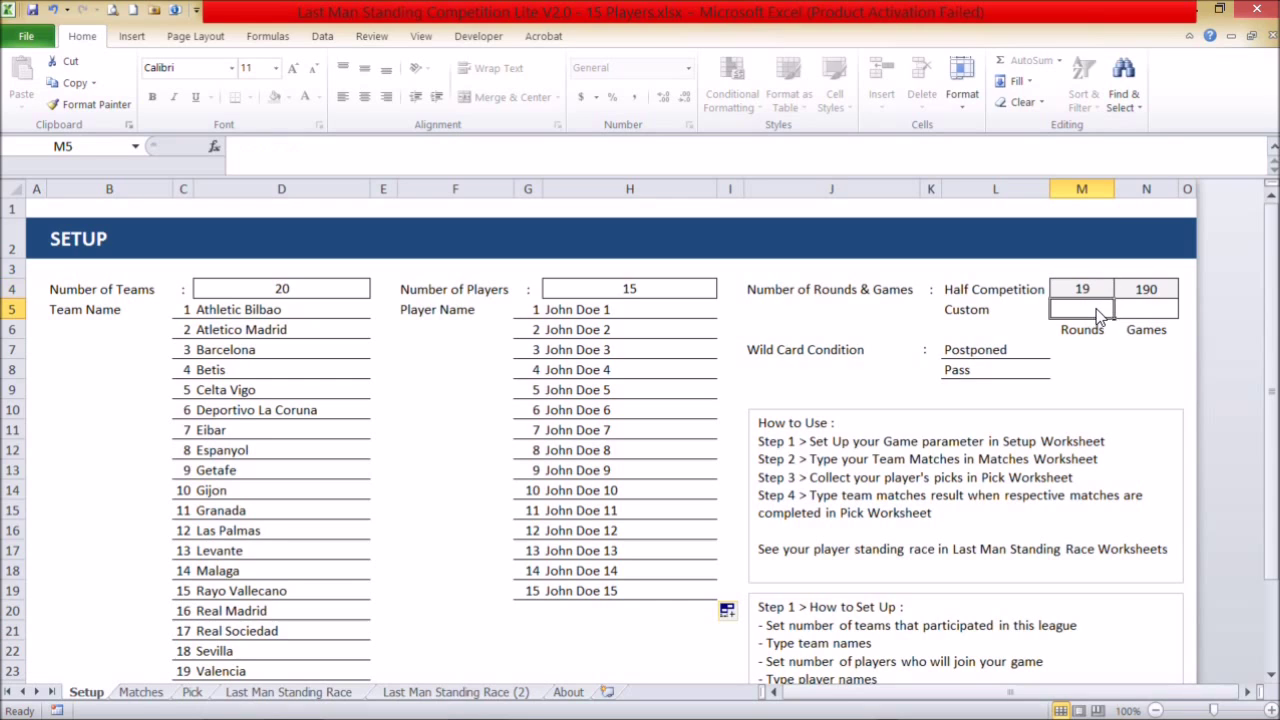
click(1133, 314)
click(1100, 314)
click(987, 350)
click(1029, 371)
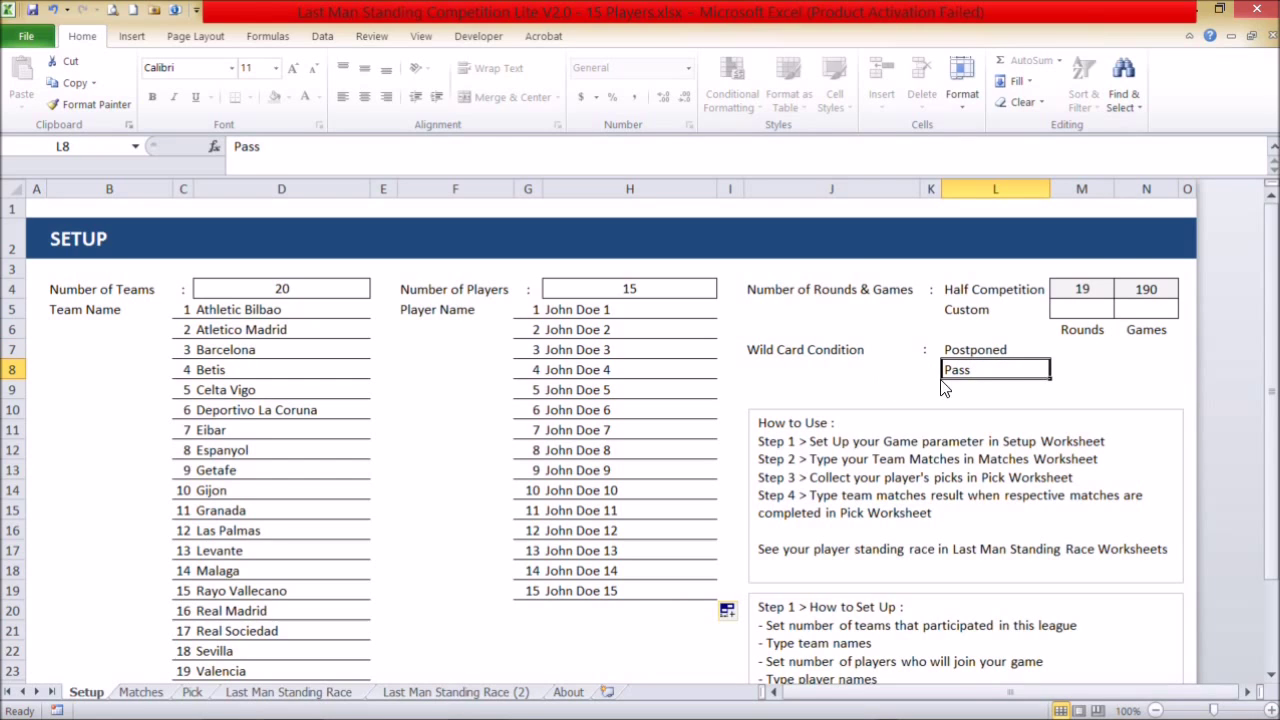
click(993, 360)
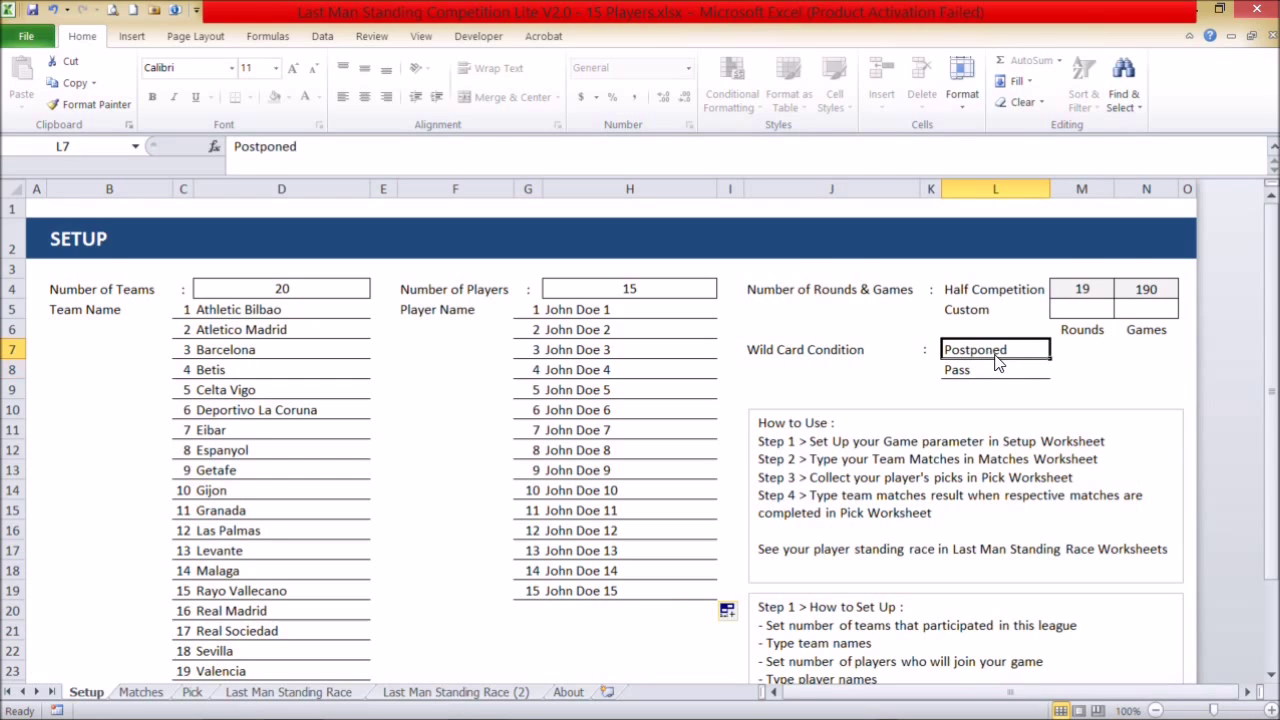
click(996, 376)
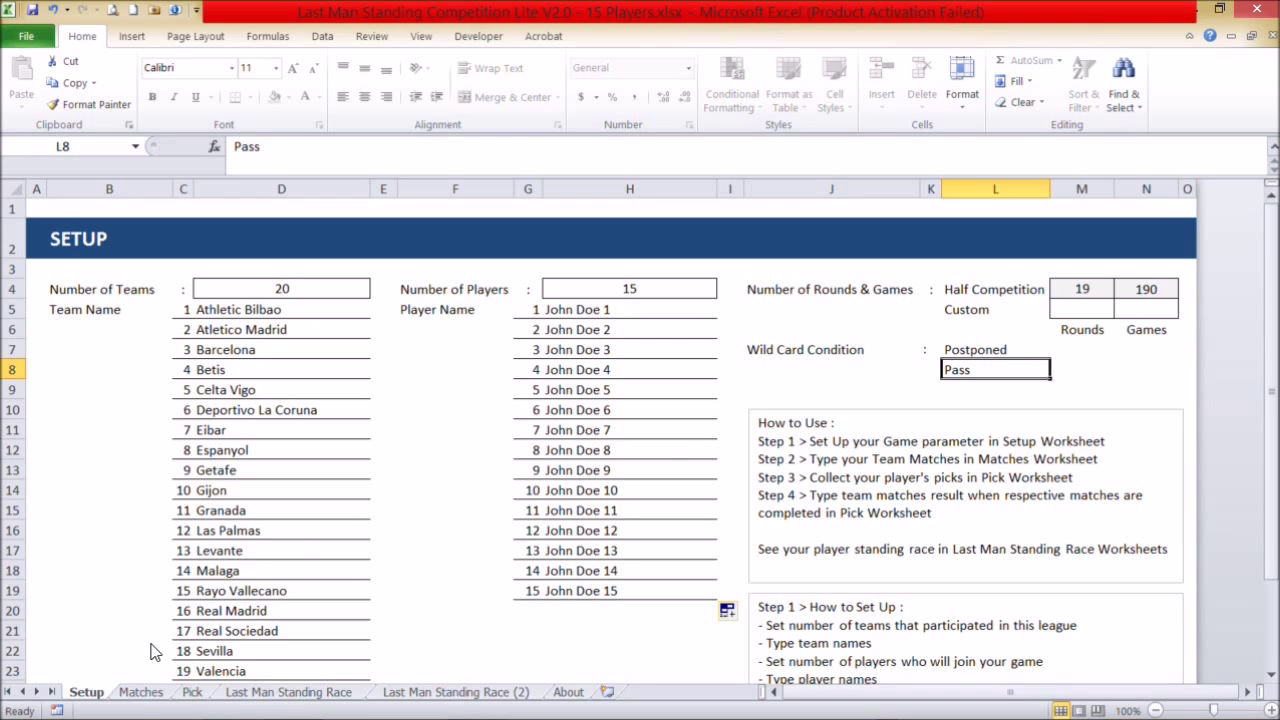
Step: On the Matches sheet, check match 1's Round #, Team 1 and Team 2 cells, then bring up the fixtures workbook
click(141, 692)
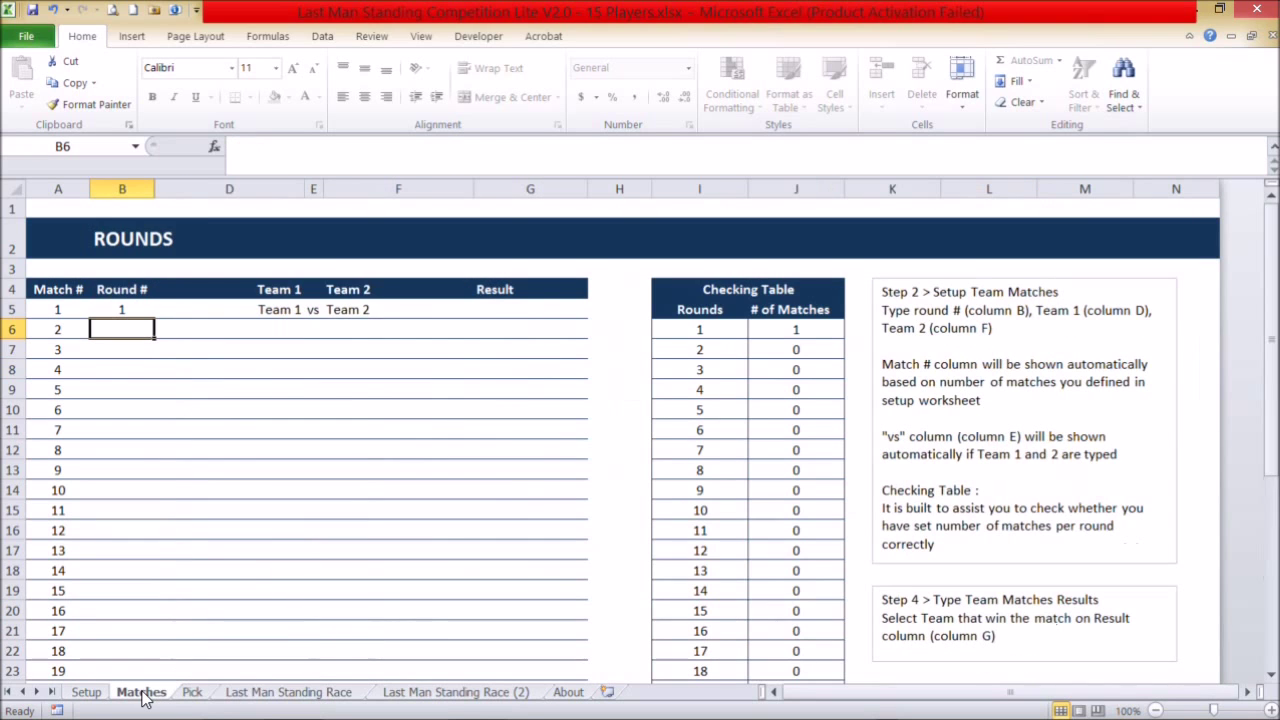
click(128, 313)
click(284, 310)
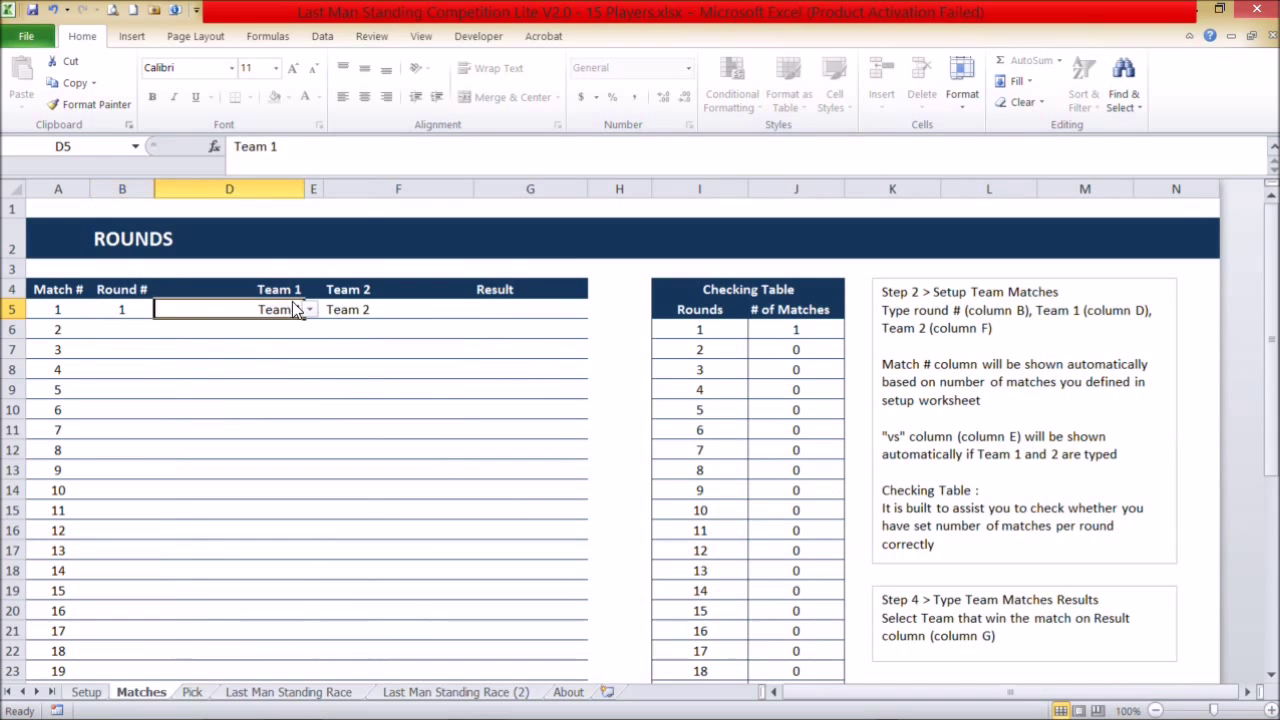
click(368, 312)
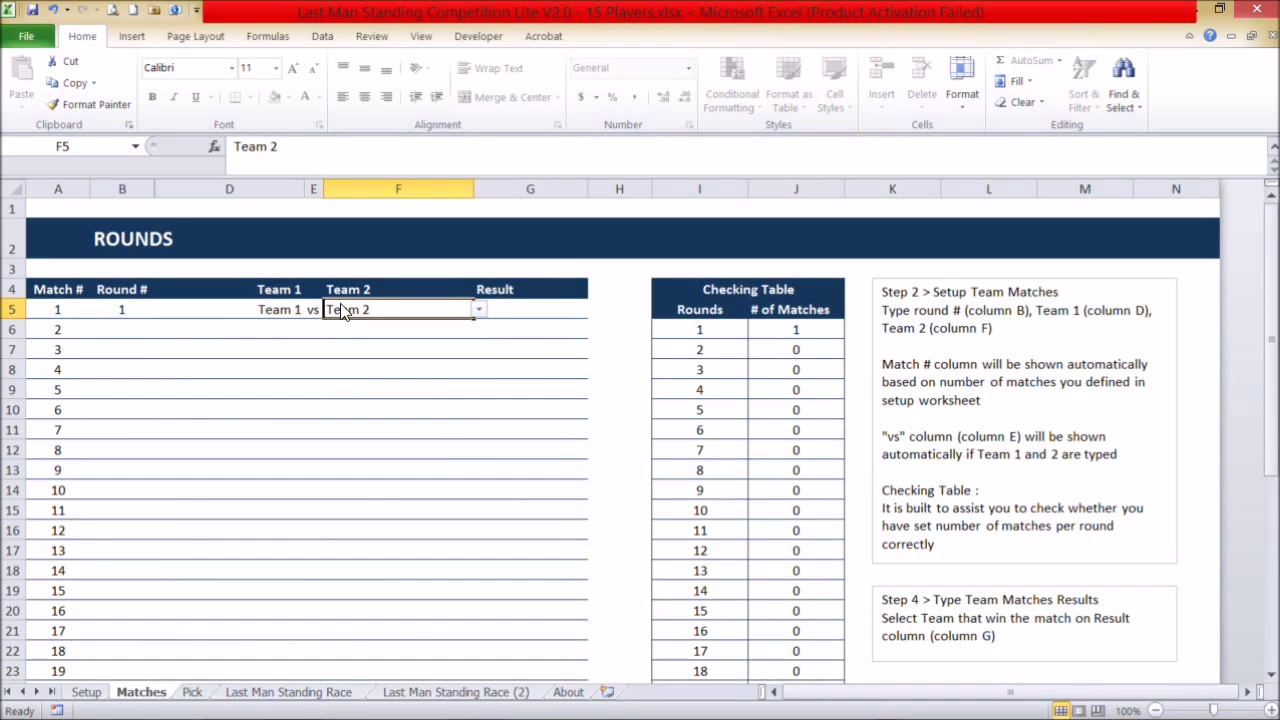
click(125, 313)
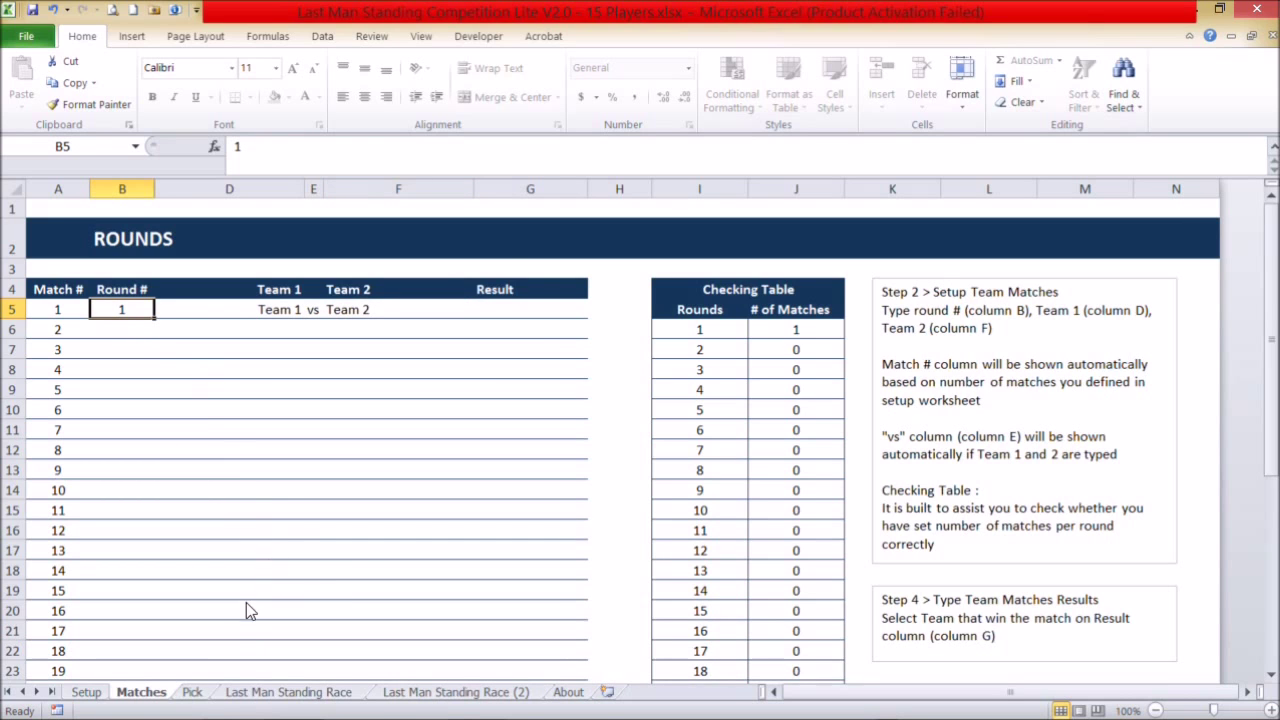
mouse_move(313, 706)
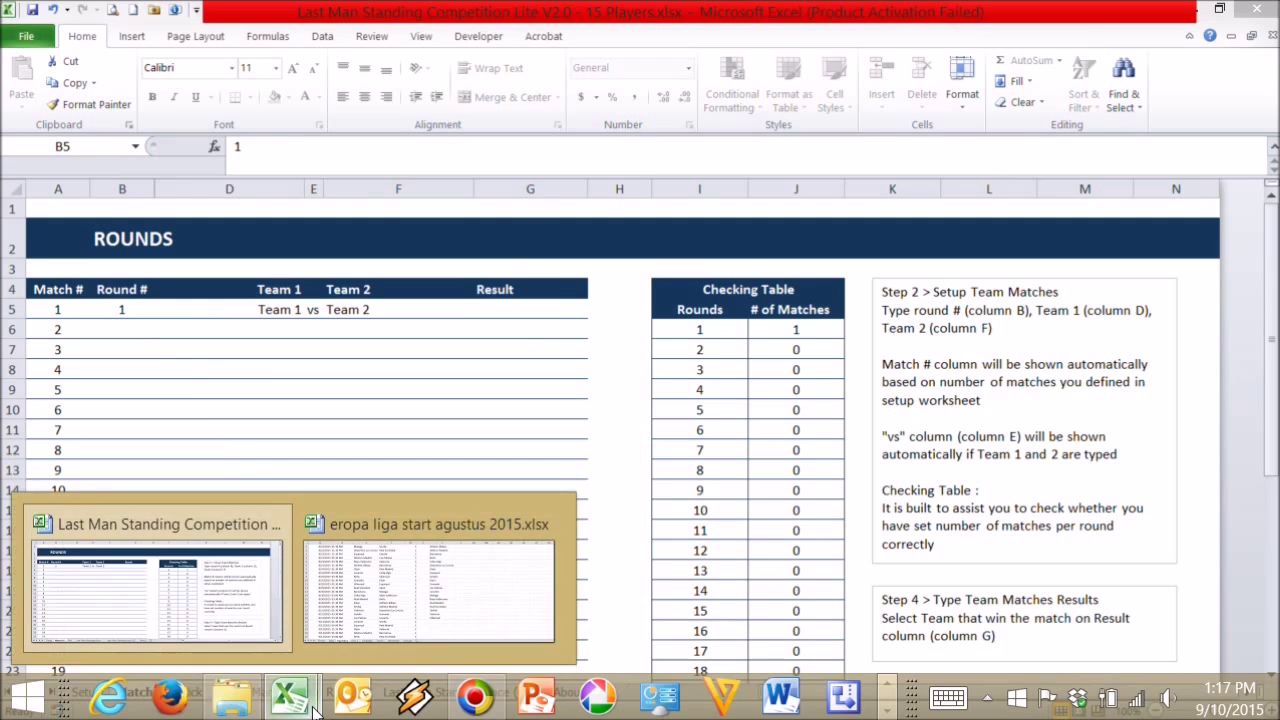
click(445, 620)
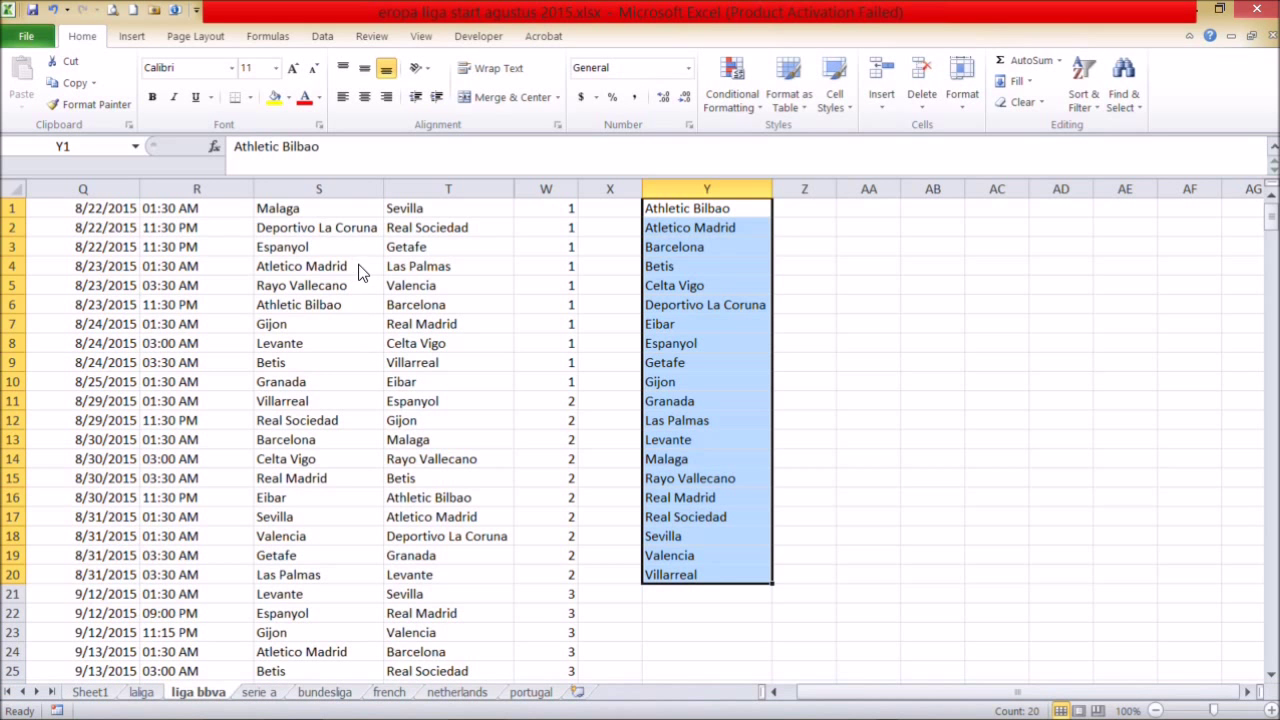
Step: Copy the 190 home teams in S1:S190 of the fixtures workbook
click(337, 213)
drag(1272, 226, 1272, 405)
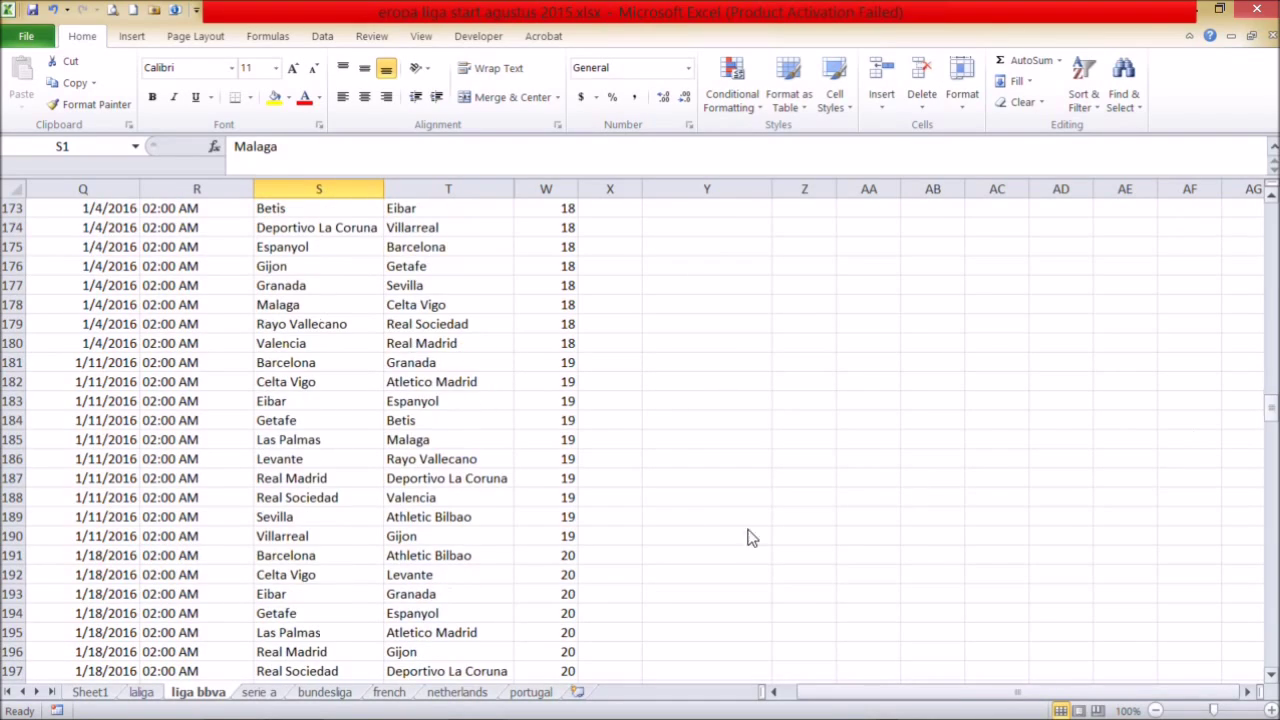
shift+click(337, 540)
key(ctrl+c)
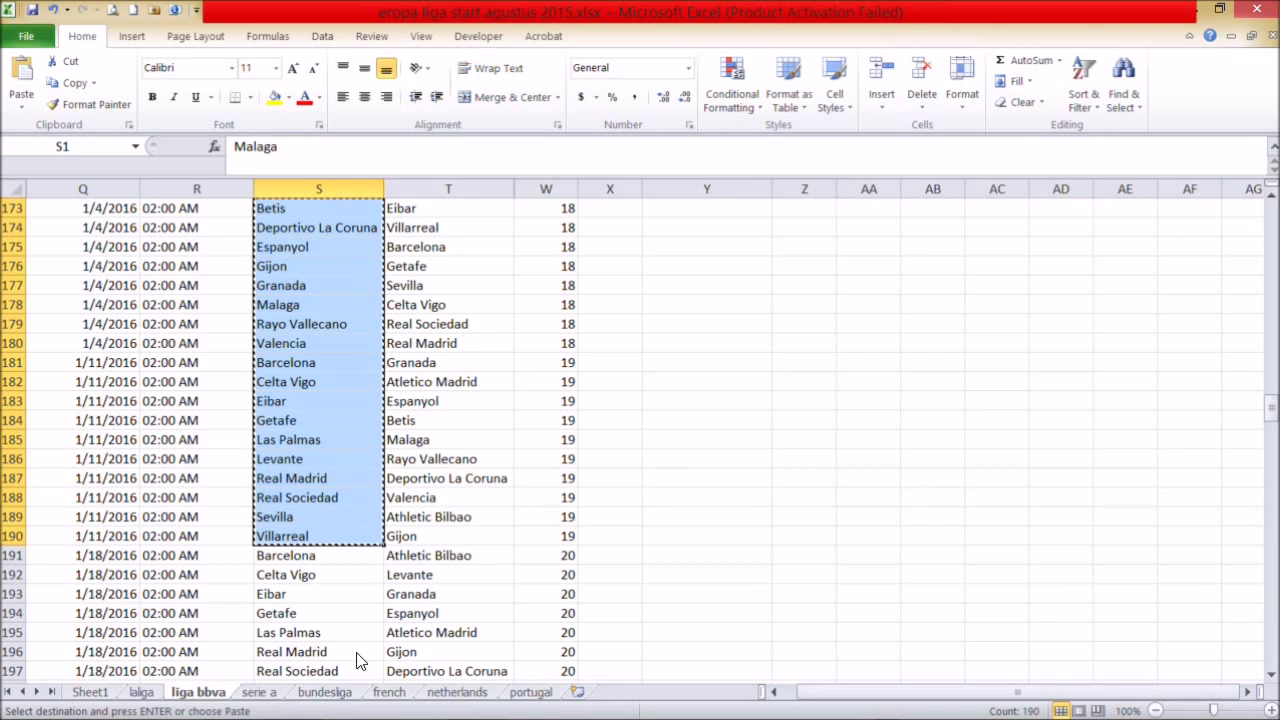
Step: Paste the home teams as values into Matches D5, then return to the fixtures workbook
click(290, 697)
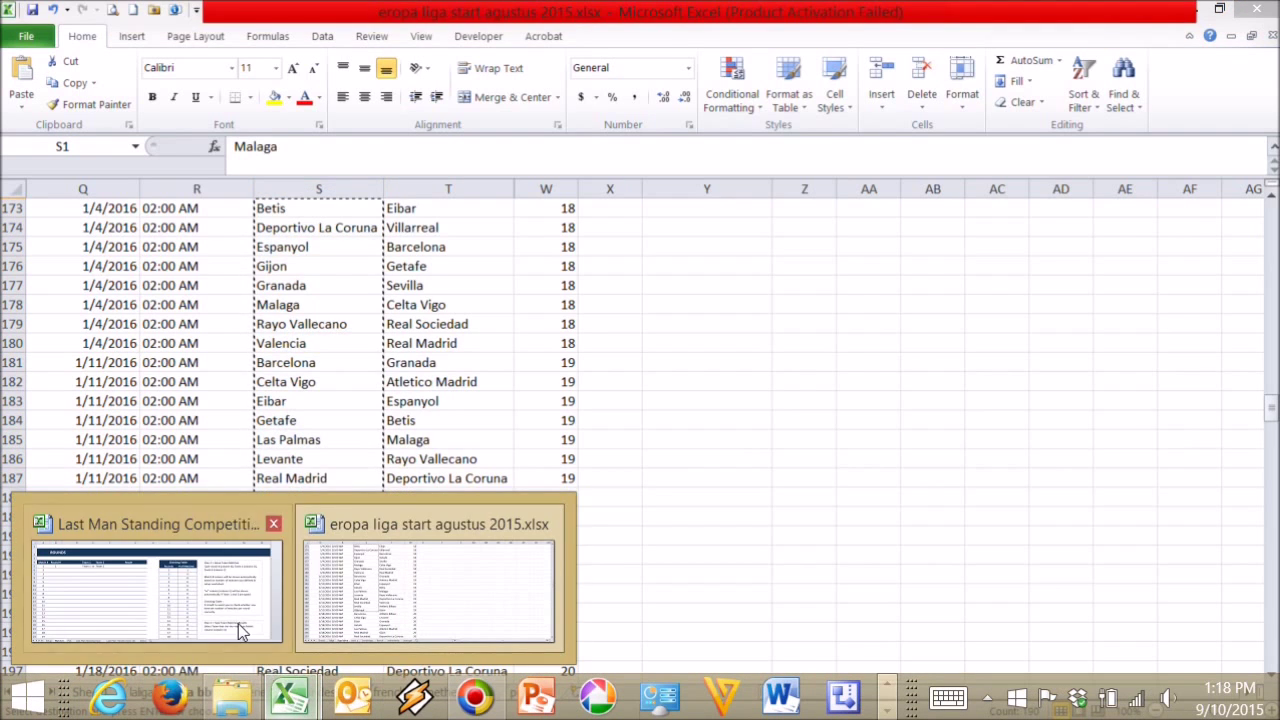
click(219, 605)
click(281, 313)
right_click(283, 312)
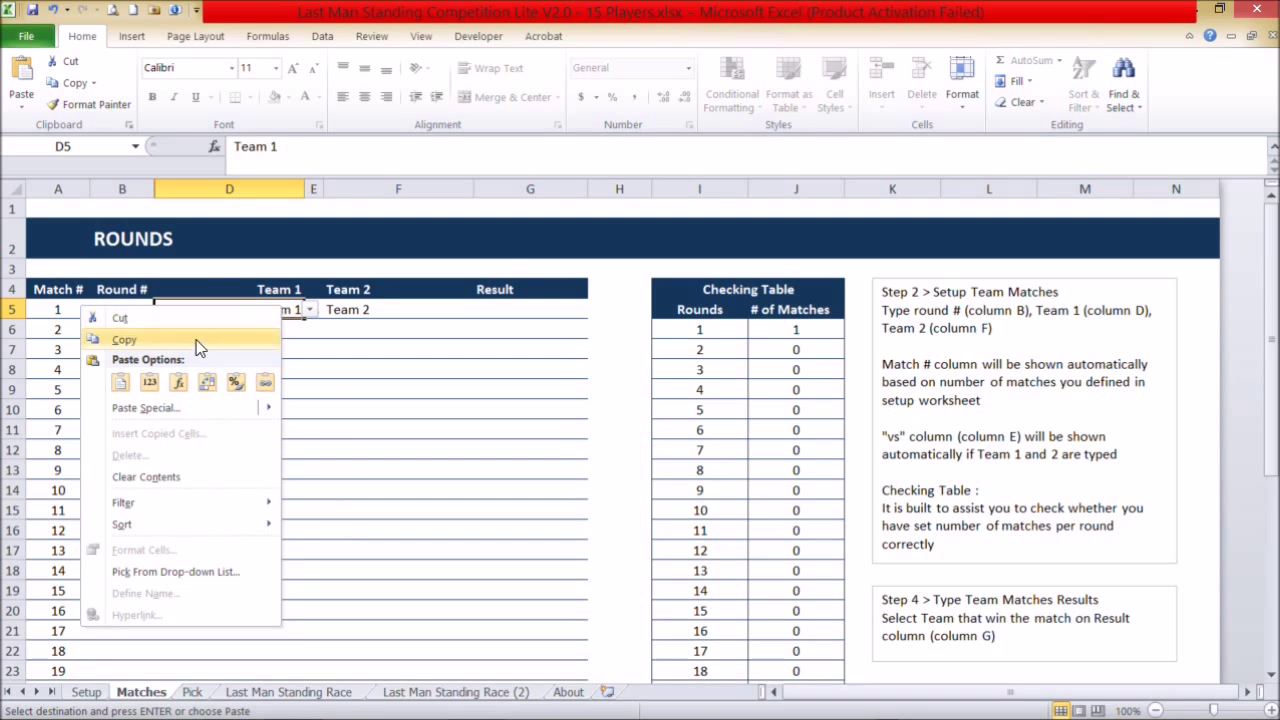
click(149, 381)
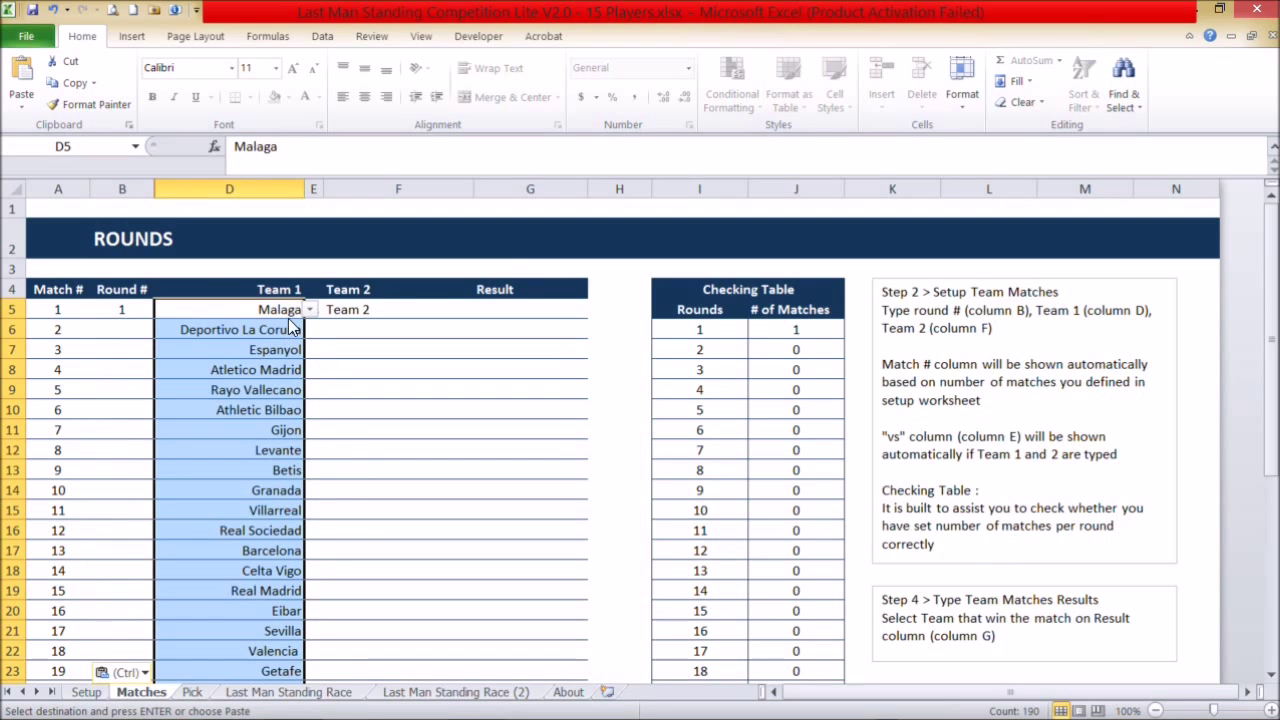
click(288, 710)
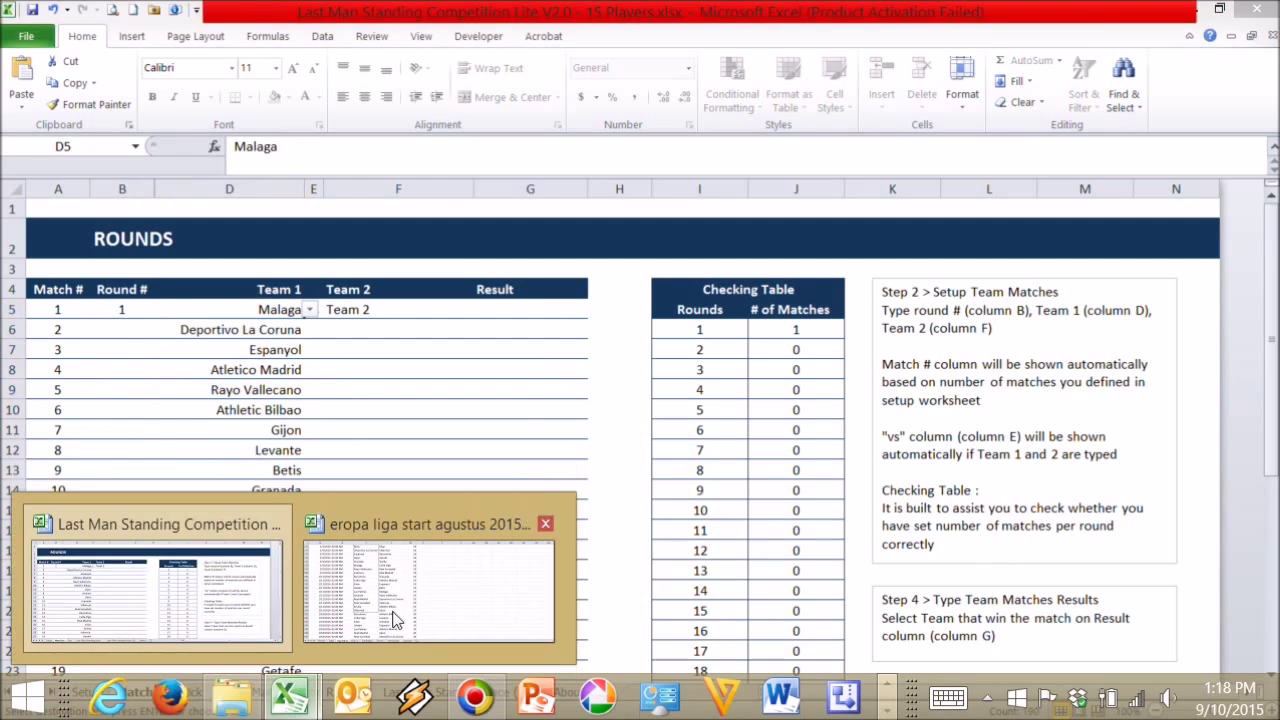
click(406, 608)
click(437, 543)
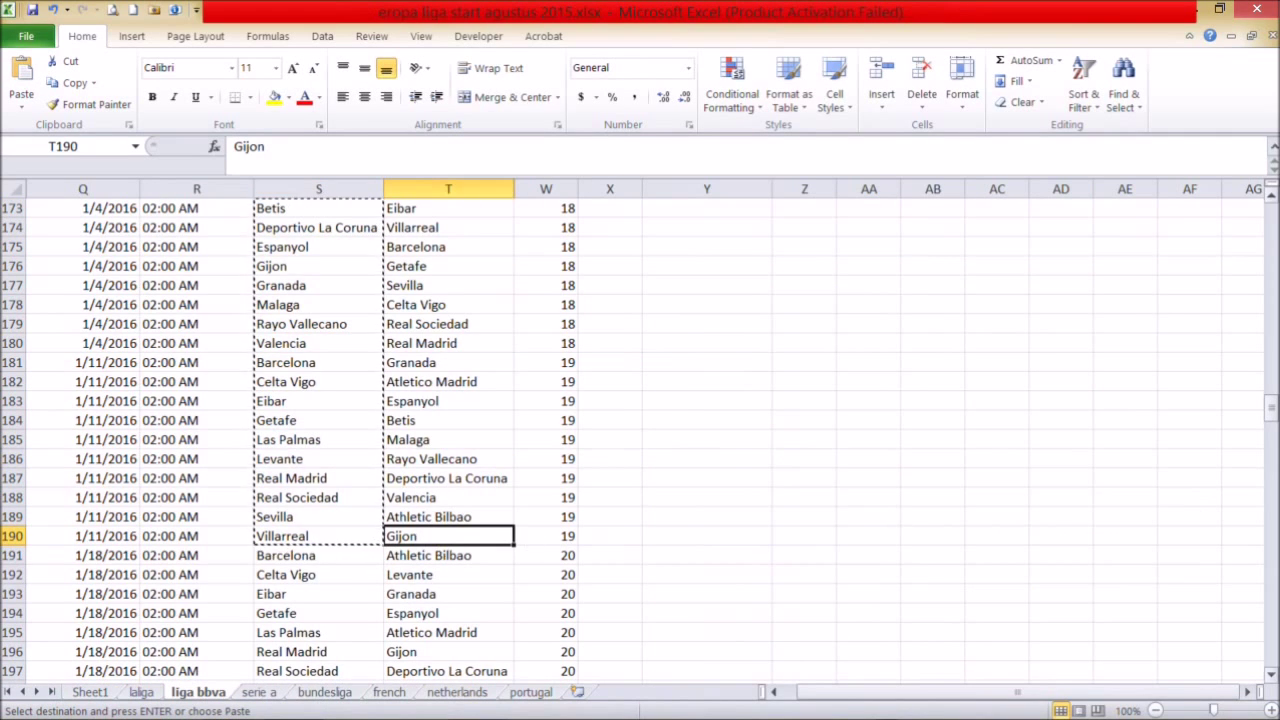
Step: Copy the 190 away teams in T1:T190 of the fixtures workbook
drag(1272, 412, 1272, 205)
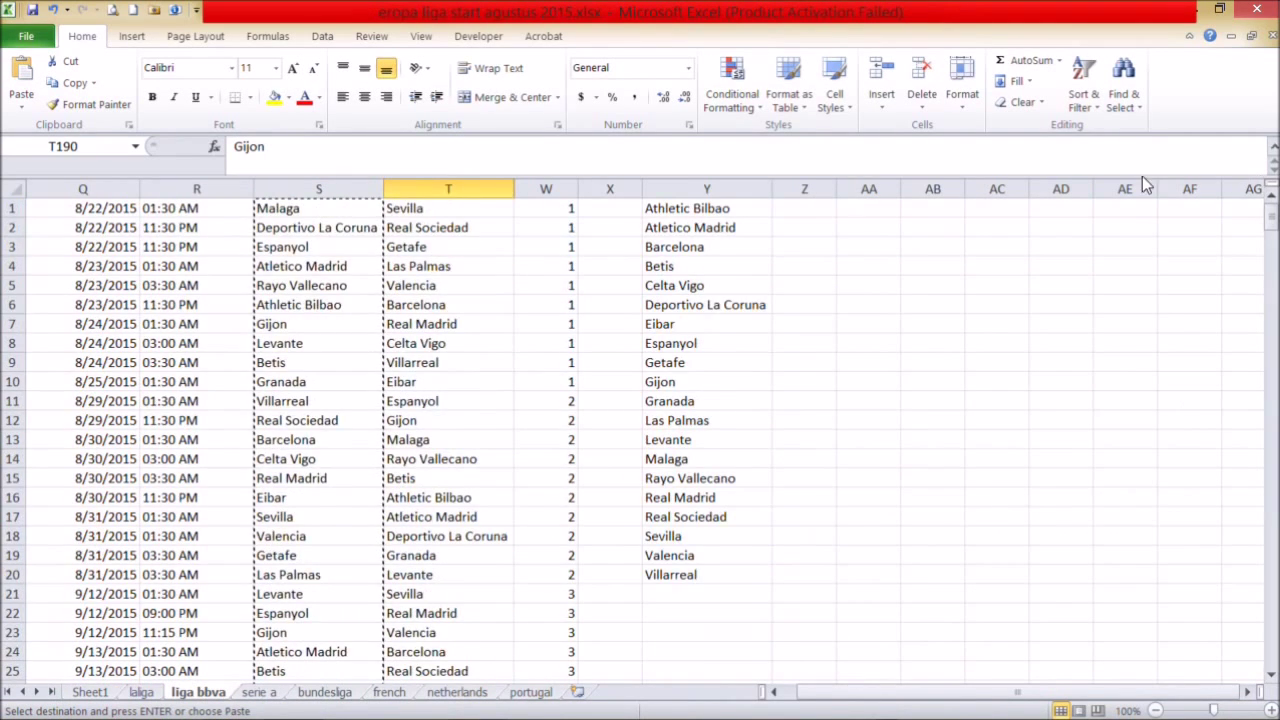
shift+click(450, 207)
key(ctrl+c)
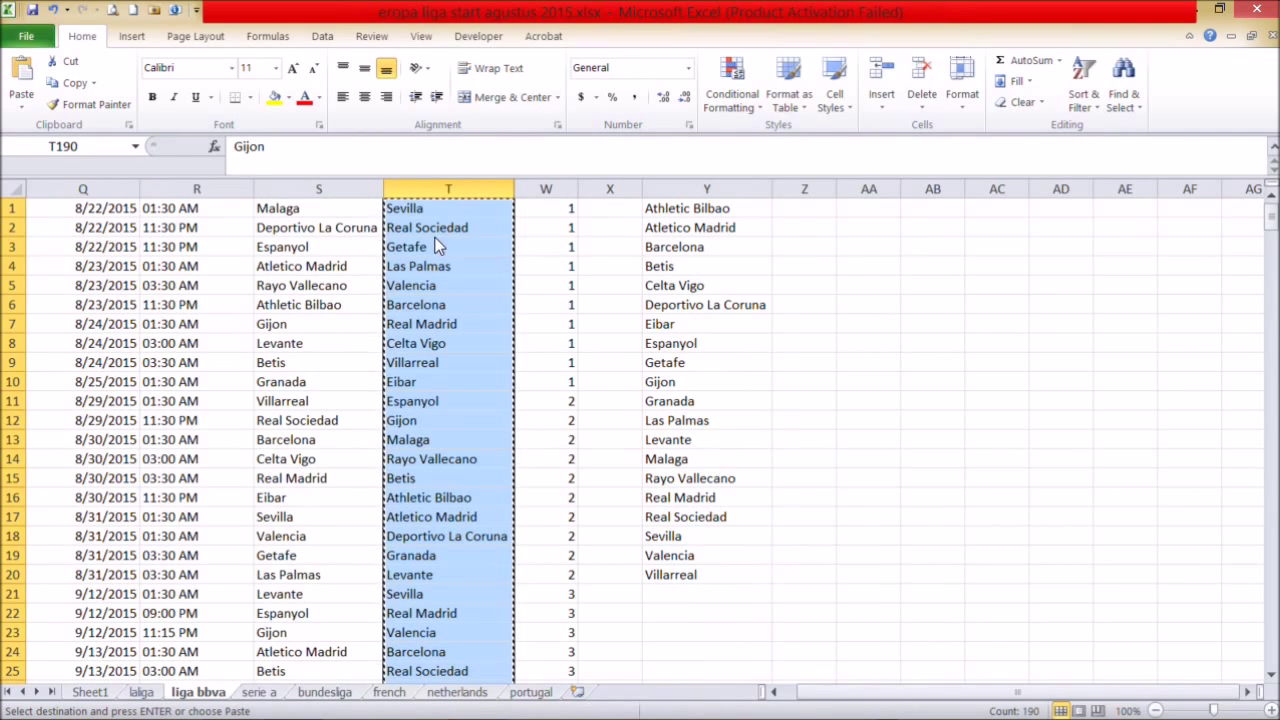
Step: Paste the away teams as values into Matches F5 of the Last Man Standing workbook
click(226, 640)
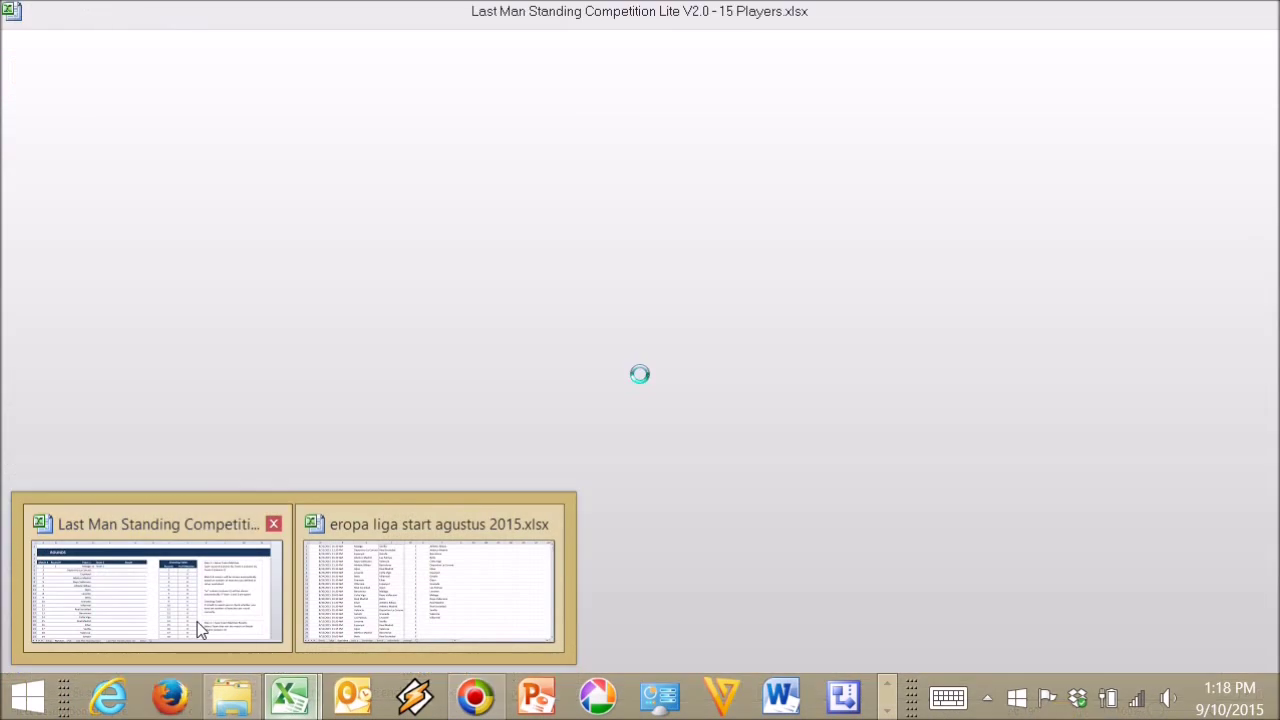
click(360, 316)
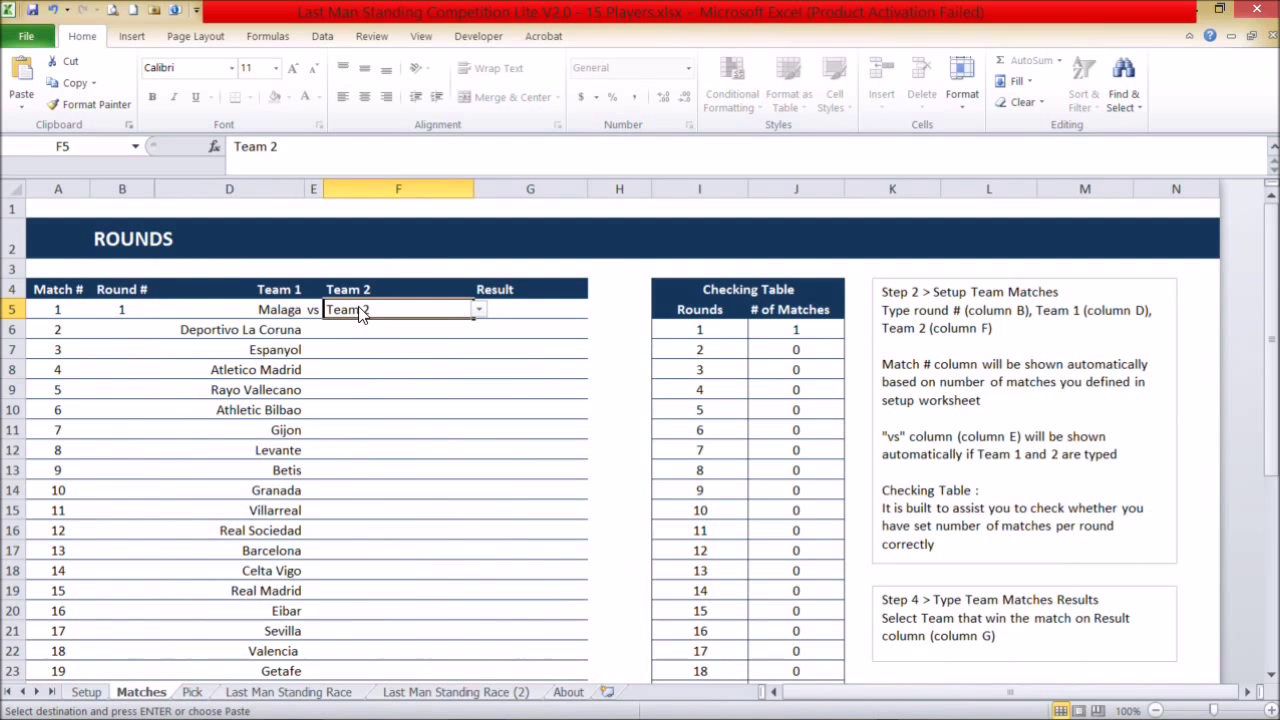
right_click(360, 316)
click(226, 384)
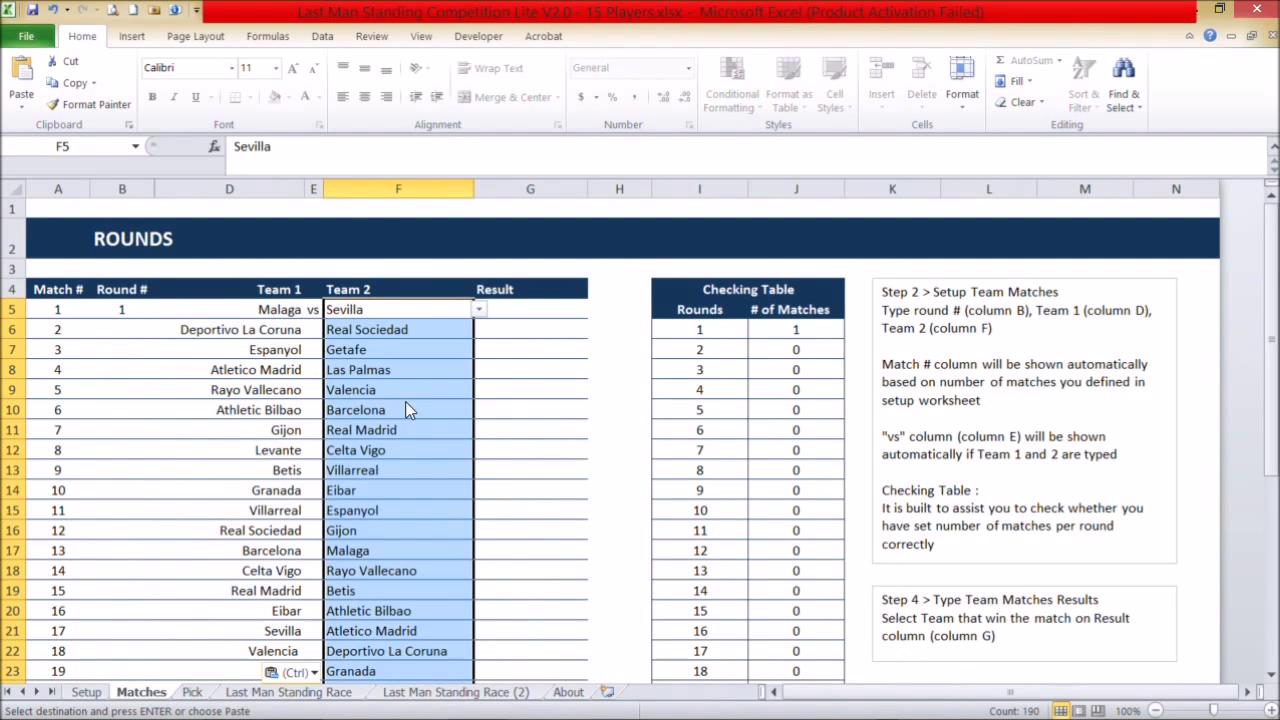
click(357, 410)
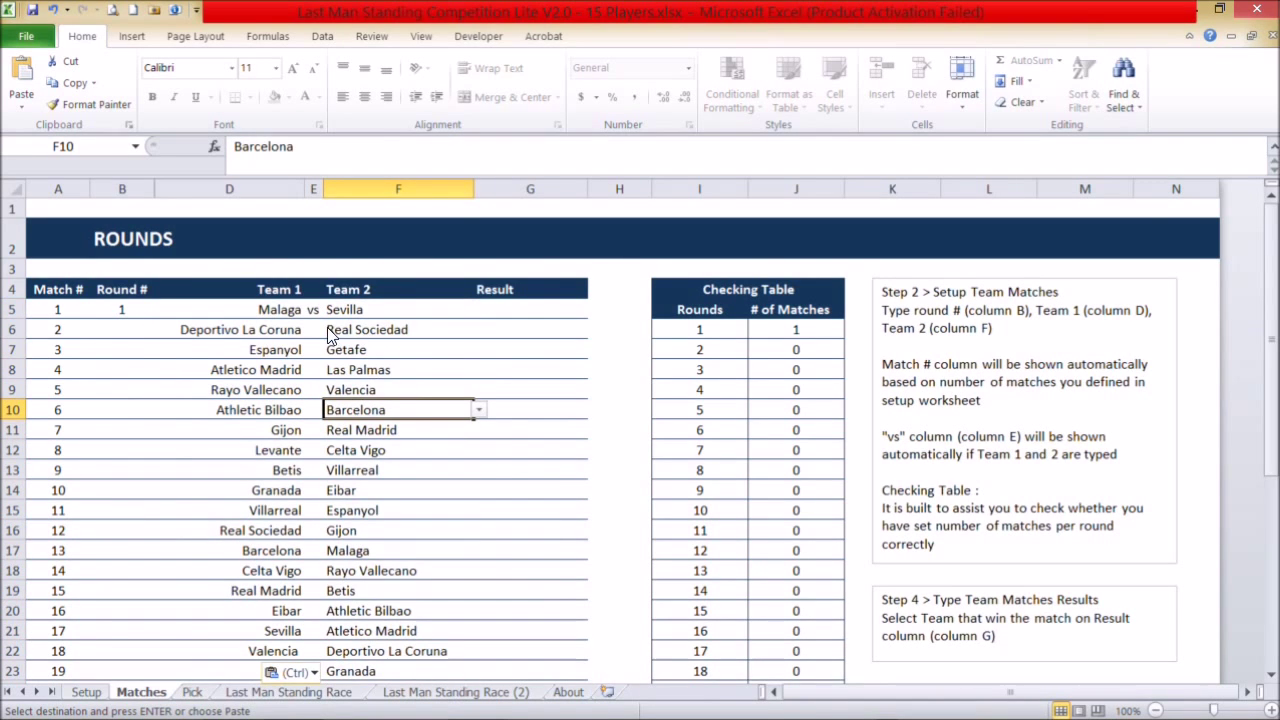
click(128, 333)
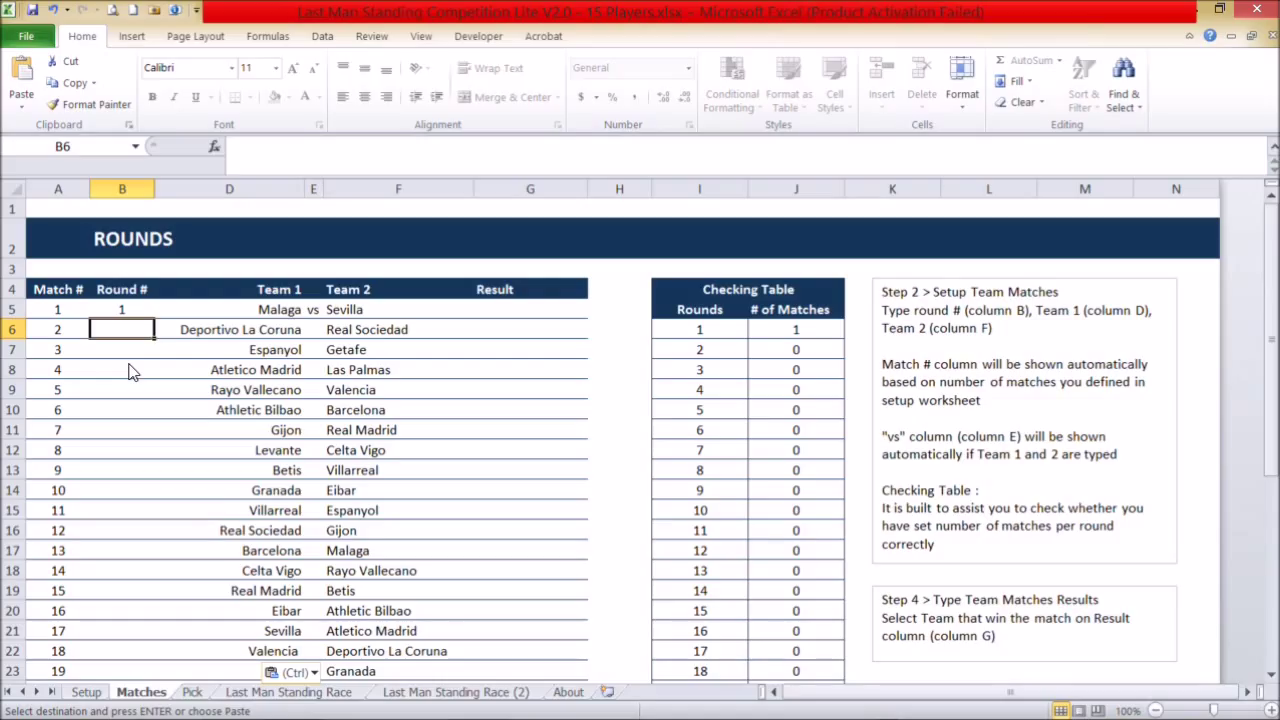
Step: Enter round 1 for the first ten matches in B5:B14
text(1)
key(Return)
text(1)
key(Return)
text(1)
key(Return)
text(1)
key(Return)
text(1)
key(Return)
text(1)
key(Return)
text(1)
key(Return)
text(1 1)
key(Return)
Step: Enter the formula =B5+1 in B15
text(=)
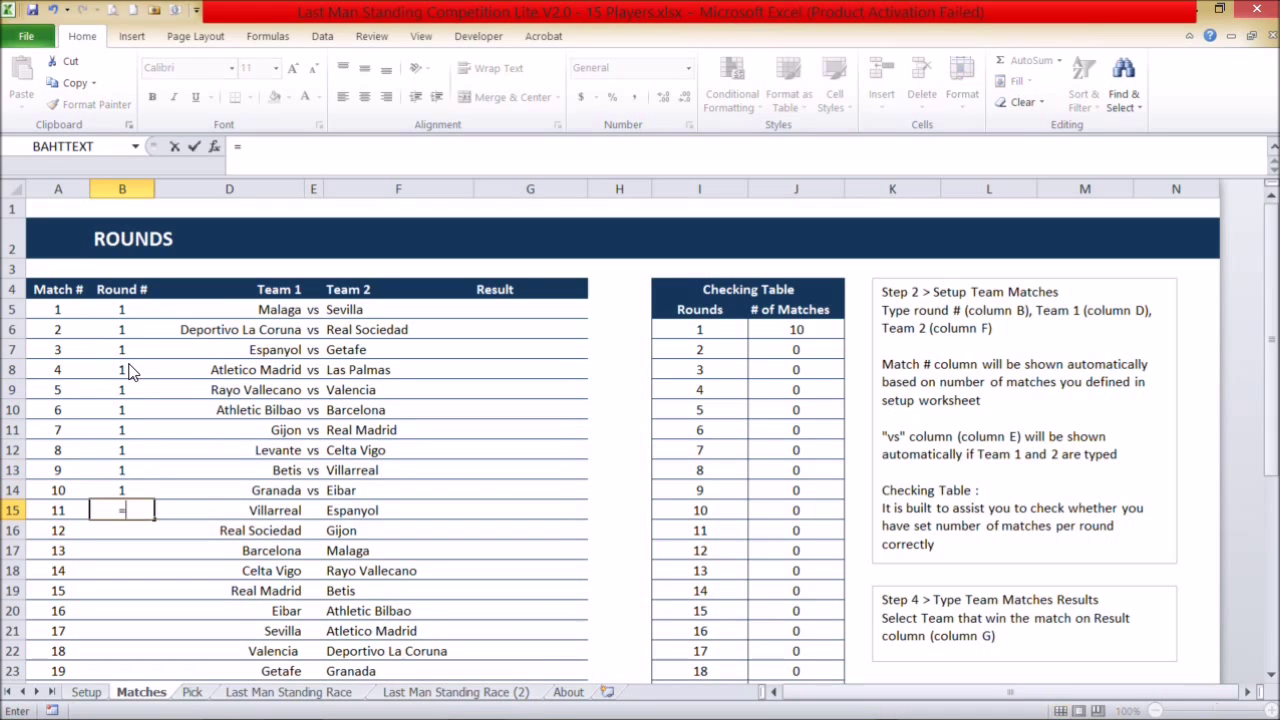
key(Up)
key(Up)
key(Up)
key(Up)
key(Up)
key(Up)
key(Up)
key(Up)
key(Up)
key(Up)
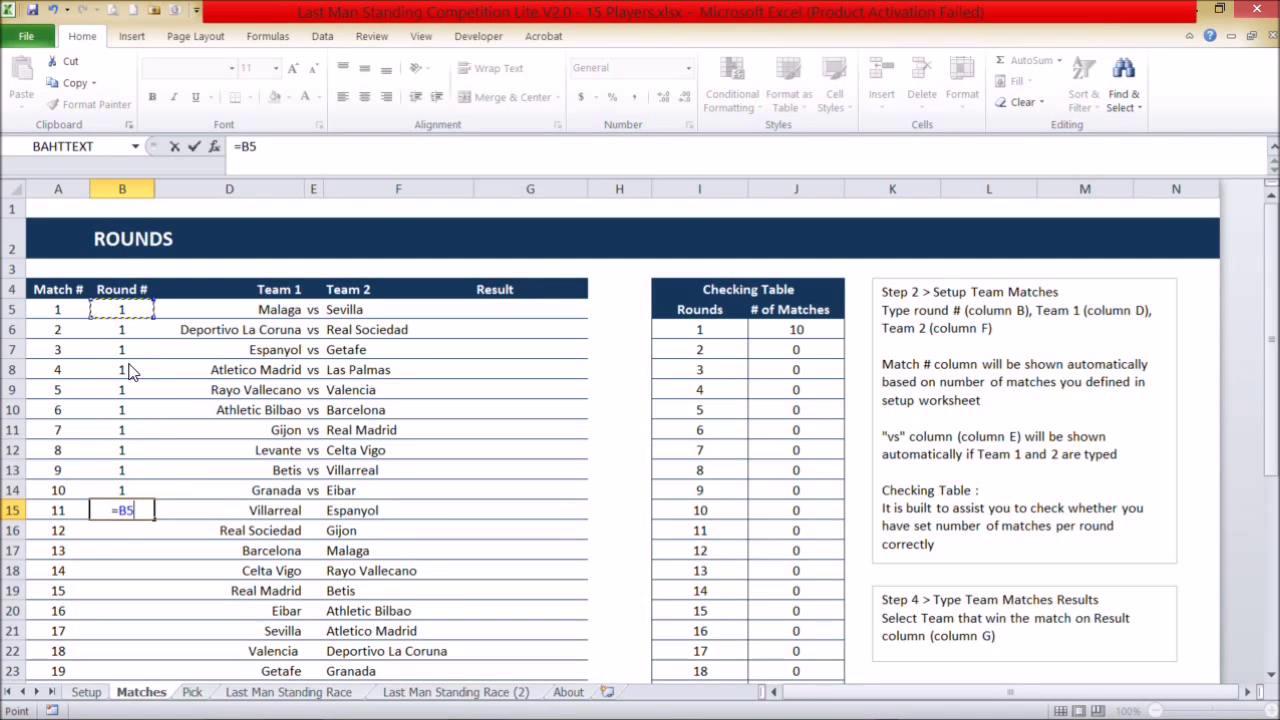
text(*2)
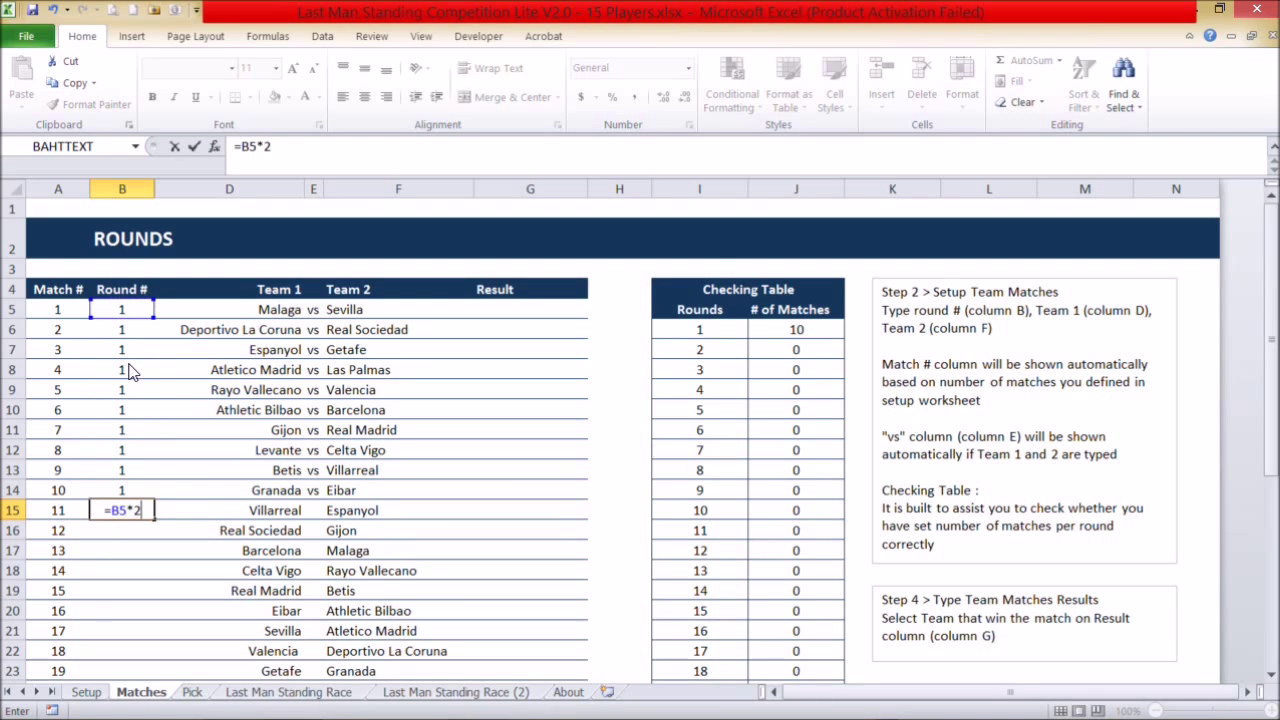
key(BackSpace)
key(BackSpace)
text(+1)
key(Return)
Step: Copy the B15 round formula and paste it as Formulas into B16:B194
key(Up)
key(ctrl+c)
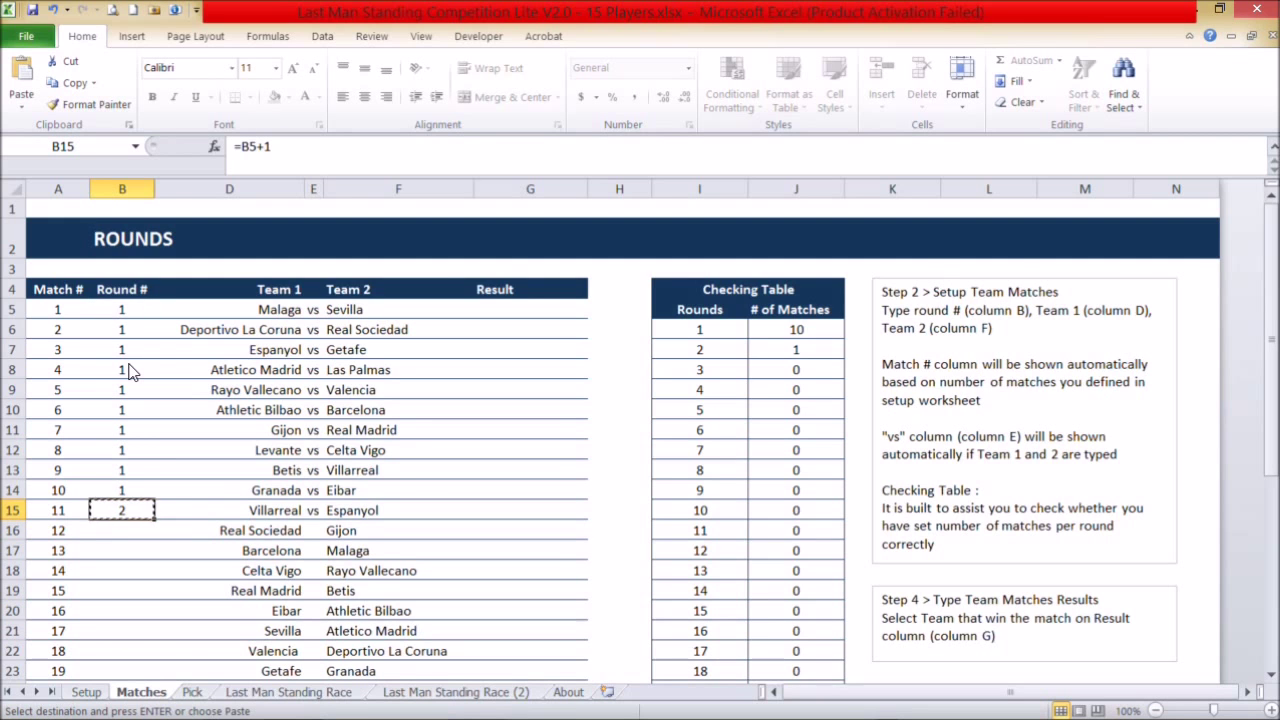
key(Down)
key(shift+Down)
key(shift+Down)
key(shift+Down)
key(shift+Down)
key(shift+Down)
key(shift+Down)
key(shift+Down)
key(shift+Down)
key(shift+Down)
key(shift+Down)
key(shift+Down)
key(shift+Down)
key(shift+Down)
key(shift+Down)
key(shift+Down)
key(shift+Down)
key(shift+Down)
key(shift+Down)
key(shift+Down)
key(shift+Down)
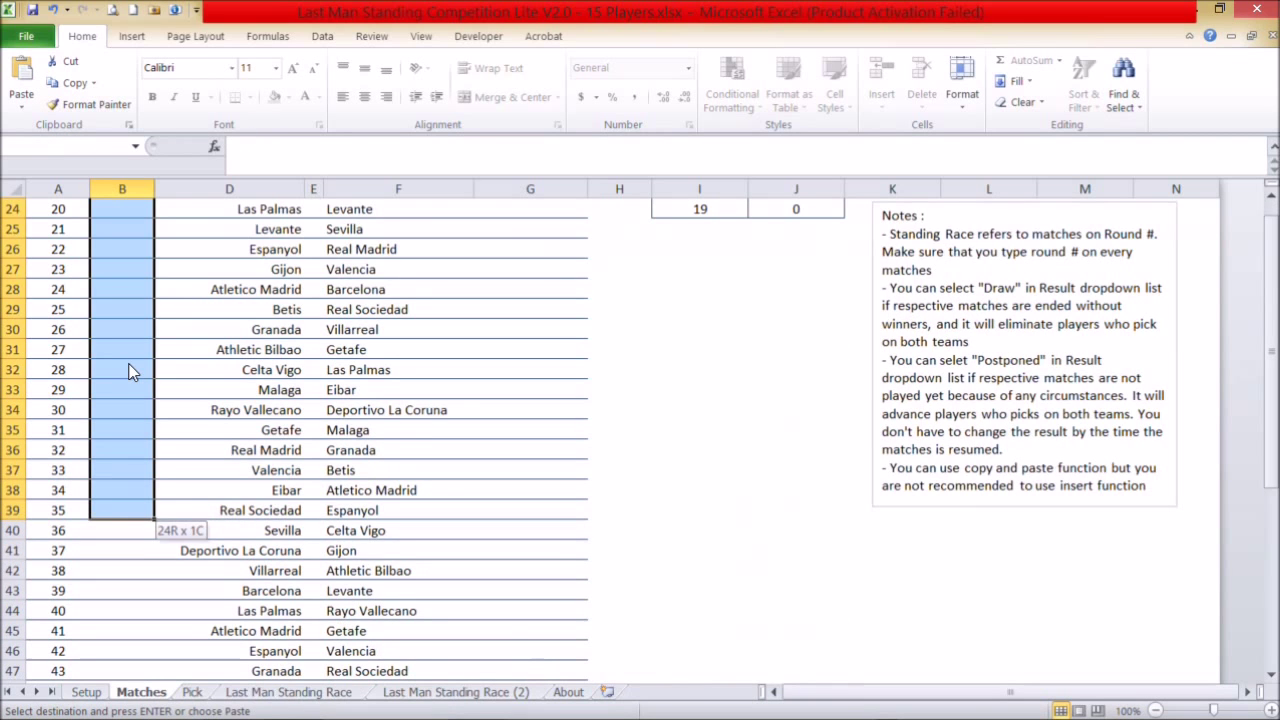
key(shift+Down)
key(shift+Down)
key(shift+Down)
key(shift+Down)
key(shift+Down)
key(shift+Down)
key(shift+Down)
key(shift+Down)
key(shift+Down)
key(shift+Down)
key(shift+Down)
key(shift+Down)
key(shift+Down)
key(shift+Down)
key(shift+Down)
key(shift+Down)
key(shift+Down)
key(shift+Down)
key(shift+Down)
key(shift+Down)
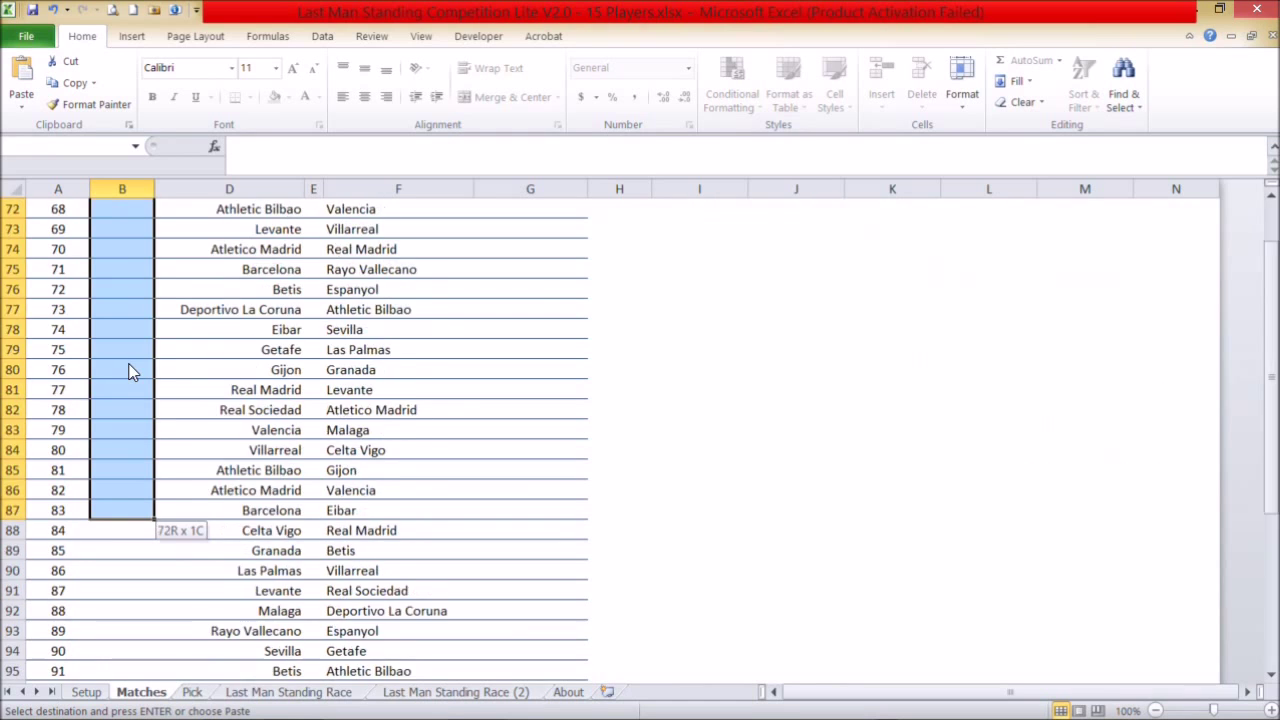
key(shift+Down)
key(shift+Down)
key(shift+Down)
key(shift+Down)
key(shift+Down)
key(shift+Down)
key(shift+Down)
key(shift+Down)
key(shift+Down)
key(shift+Down)
key(shift+Down)
key(shift+Down)
key(shift+Down)
key(shift+Down)
key(shift+Down)
key(shift+Down)
key(shift+Down)
key(shift+Down)
key(shift+Down)
key(shift+Down)
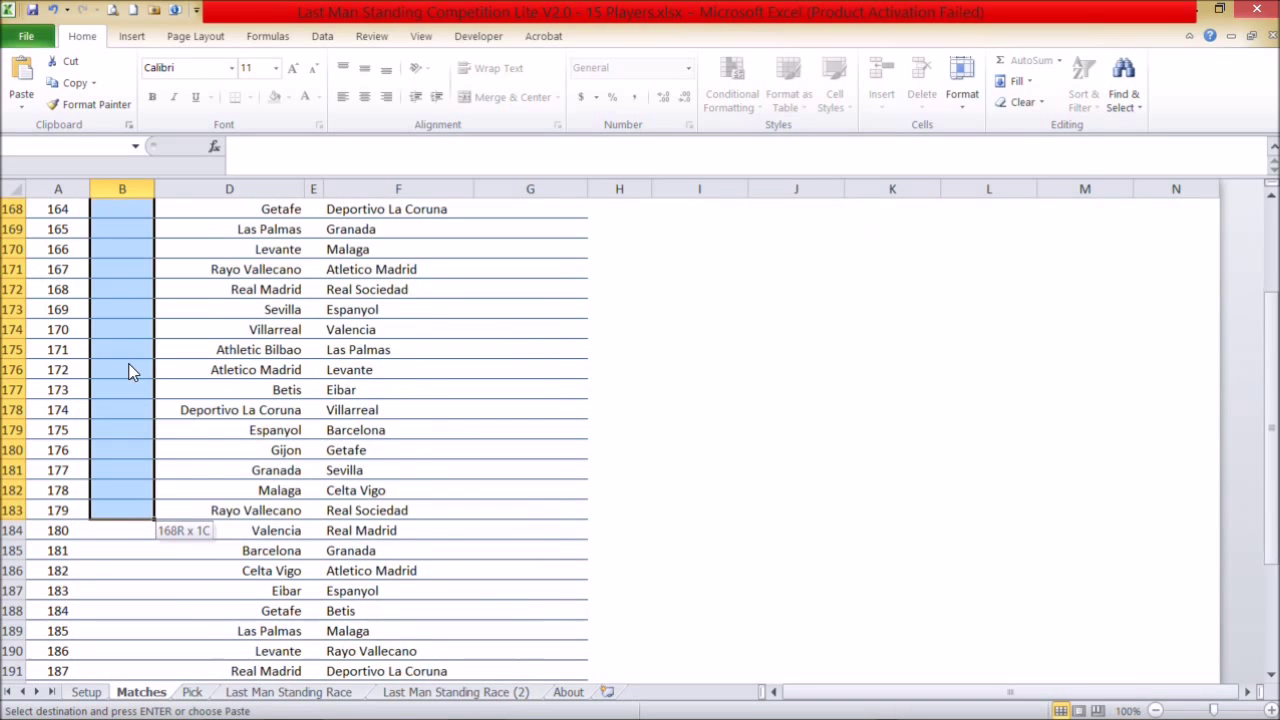
key(shift+Up)
key(shift+Up)
key(shift+Up)
key(shift+Up)
key(shift+Up)
key(shift+Up)
key(shift+Up)
key(shift+Up)
key(shift+Up)
key(shift+Up)
key(shift+Up)
key(shift+Up)
key(shift+Up)
key(shift+Up)
key(shift+Up)
key(shift+Up)
key(shift+Up)
key(shift+Up)
key(shift+Up)
key(shift+Up)
key(shift+Down)
key(shift+Down)
key(shift+Down)
key(shift+Down)
key(shift+Down)
key(shift+Down)
key(shift+Down)
key(shift+Down)
key(shift+Down)
key(shift+Down)
key(shift+Down)
key(shift+Down)
key(shift+Down)
key(shift+Down)
key(shift+Down)
key(shift+Down)
key(shift+Down)
key(shift+Down)
key(shift+Down)
key(shift+Down)
key(shift+Up)
key(shift+Up)
key(shift+Up)
key(shift+Up)
key(shift+Up)
key(shift+Up)
key(shift+Up)
key(shift+Up)
key(shift+Up)
key(shift+Up)
key(shift+Up)
key(shift+Up)
key(shift+Up)
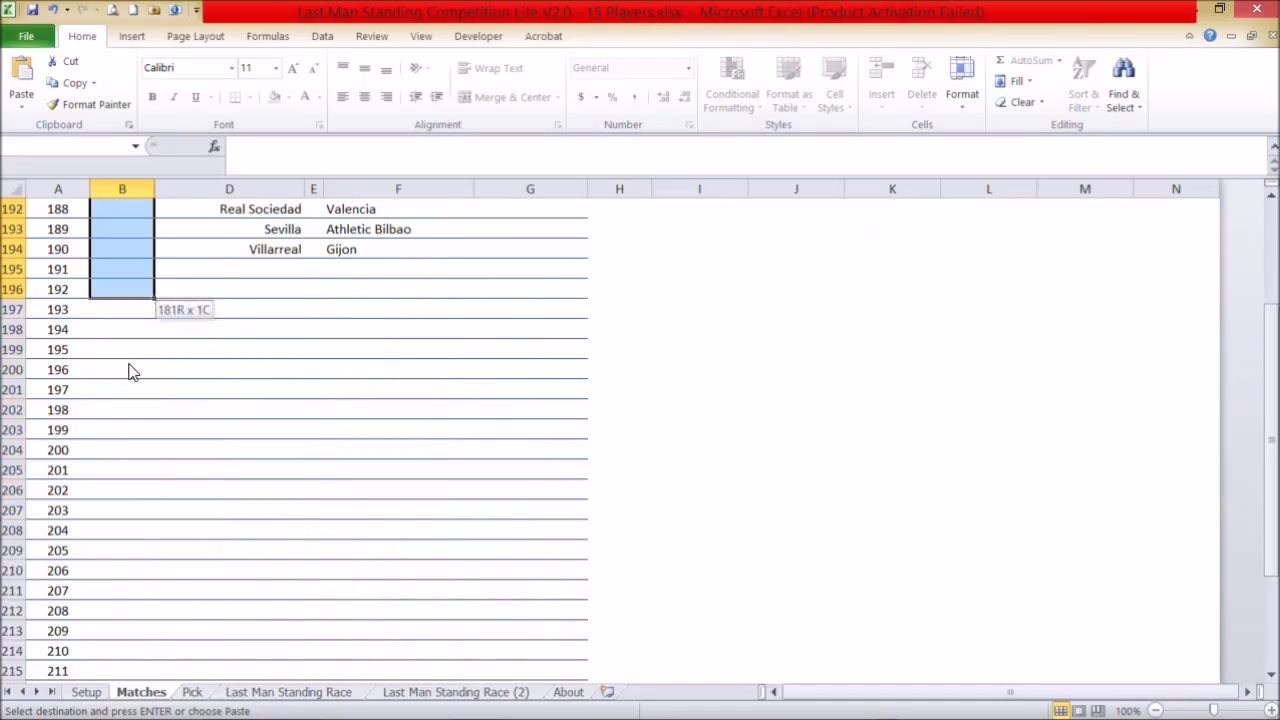
right_click(112, 234)
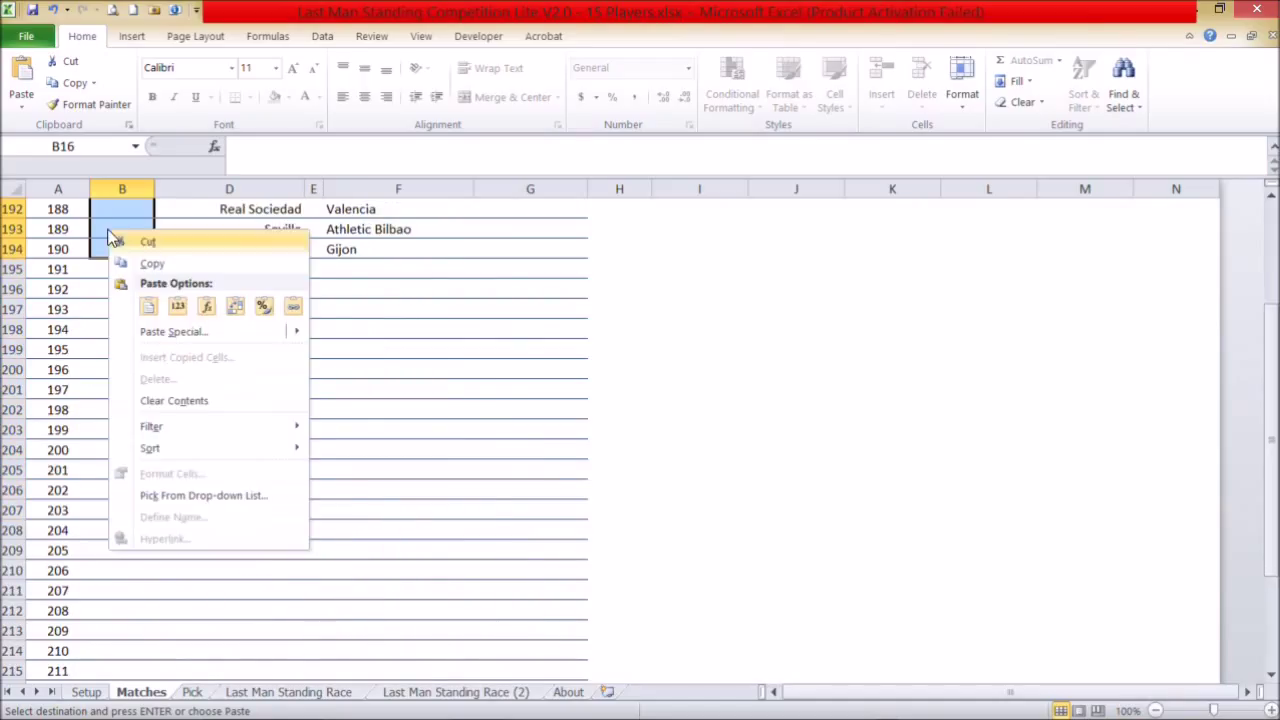
click(207, 307)
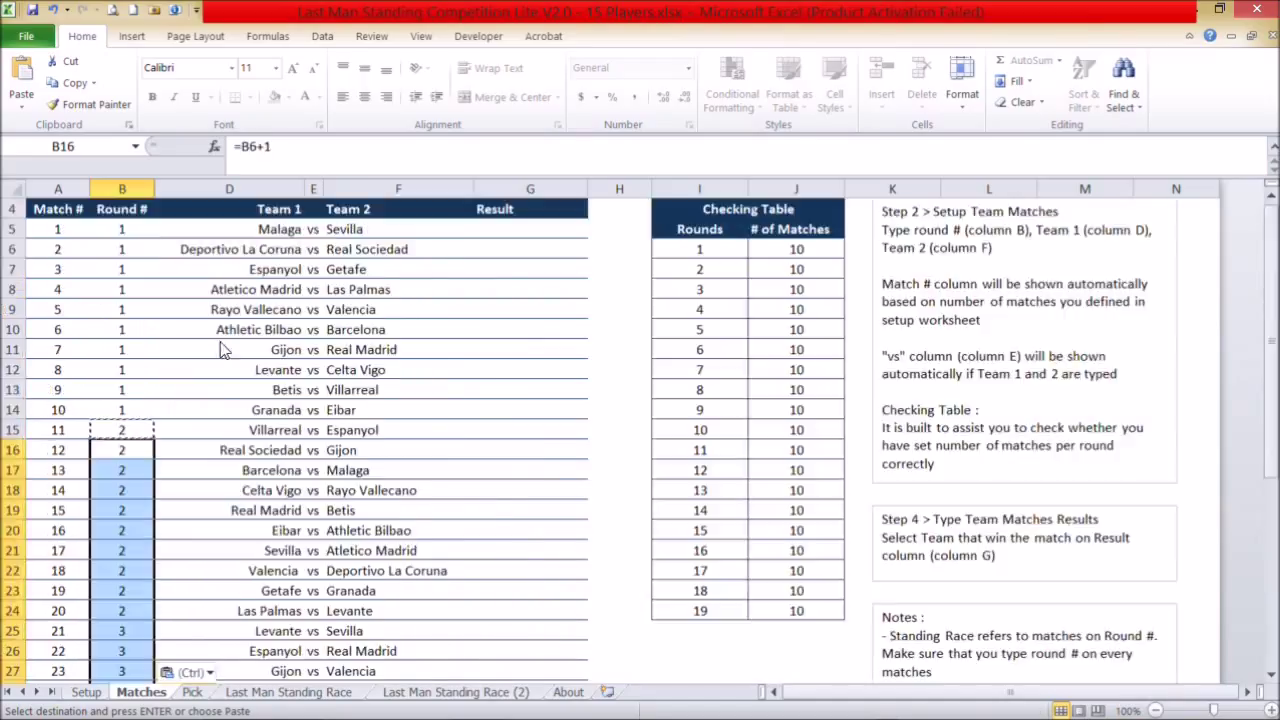
click(140, 487)
key(Escape)
Step: Check the round numbers against fixture entries, such as match 4's round
scroll(129, 400, down, 1)
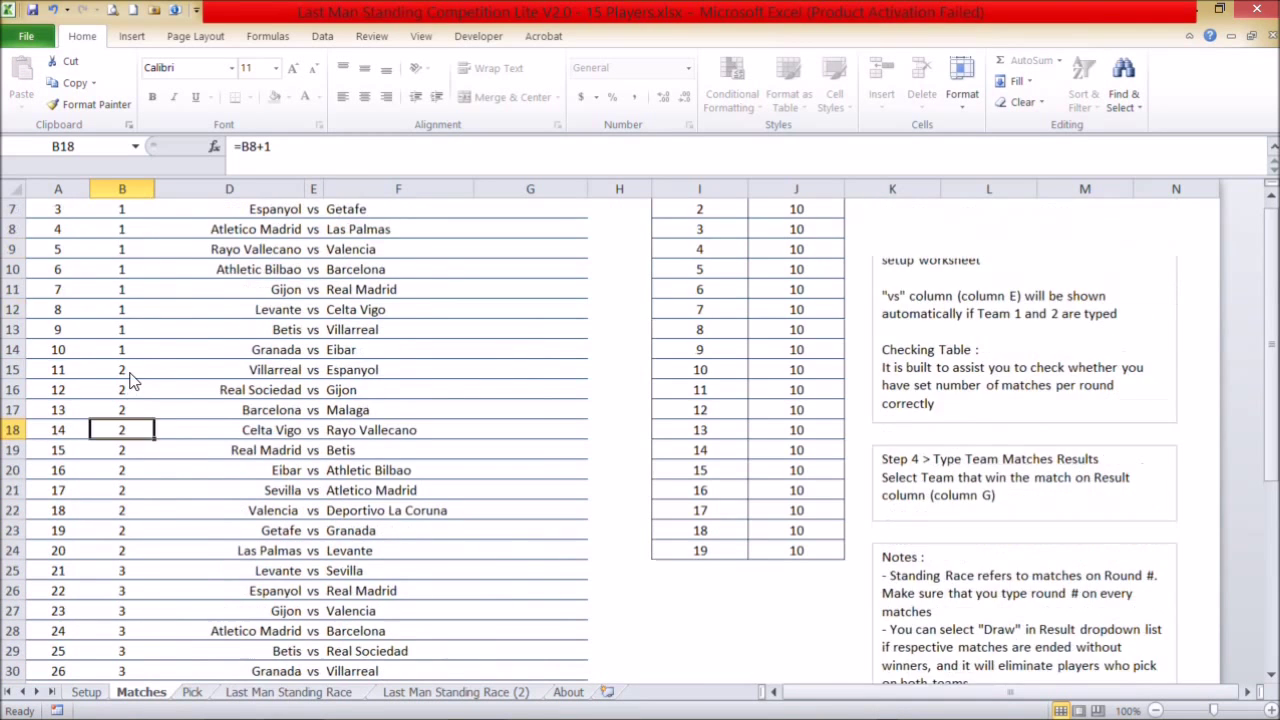
scroll(147, 369, up, 2)
click(263, 369)
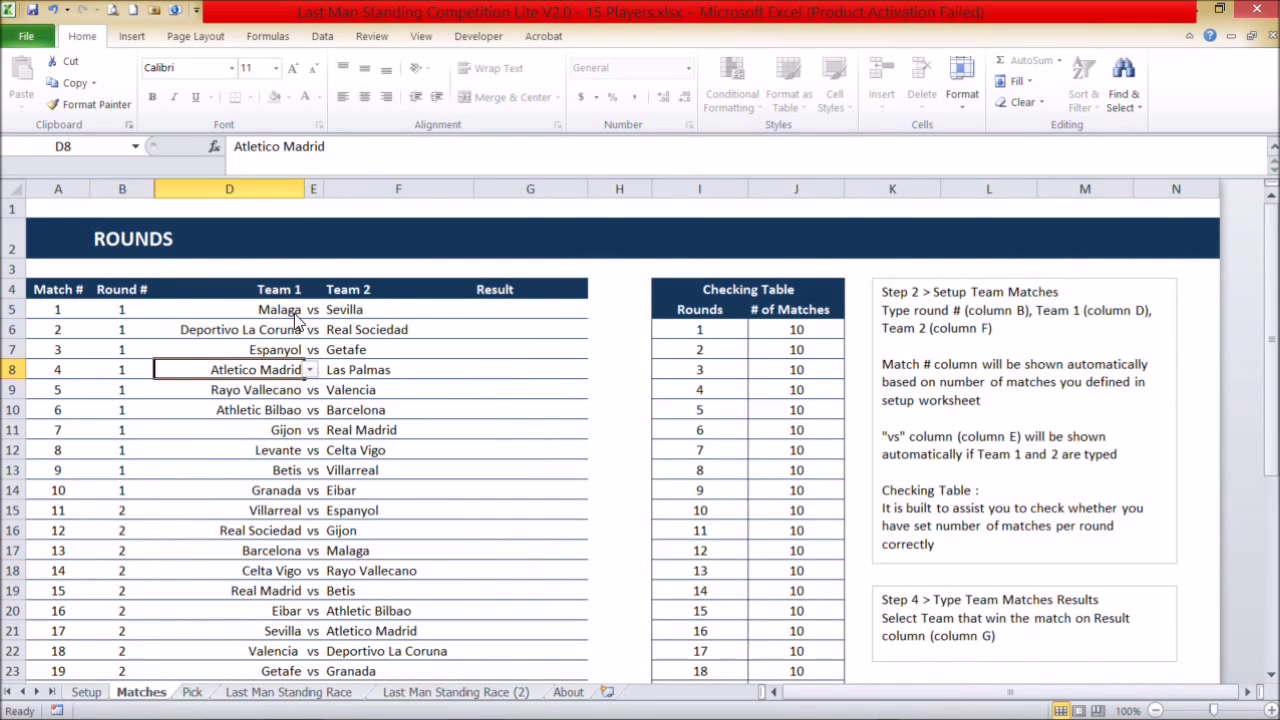
click(112, 376)
scroll(114, 390, down, 3)
scroll(114, 390, up, 3)
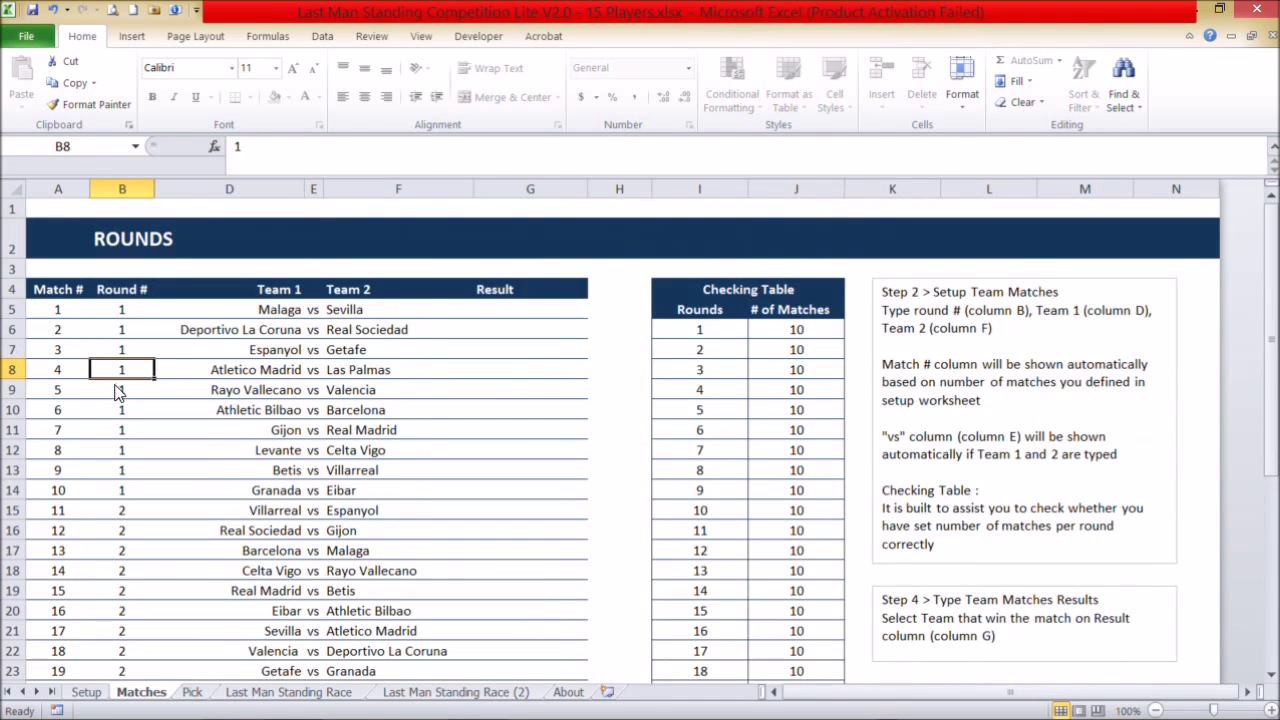
scroll(750, 372, down, 2)
Step: Check the Result winner list on G5 for Malaga vs Sevilla, then go to the Pick sheet
scroll(748, 366, up, 2)
click(486, 314)
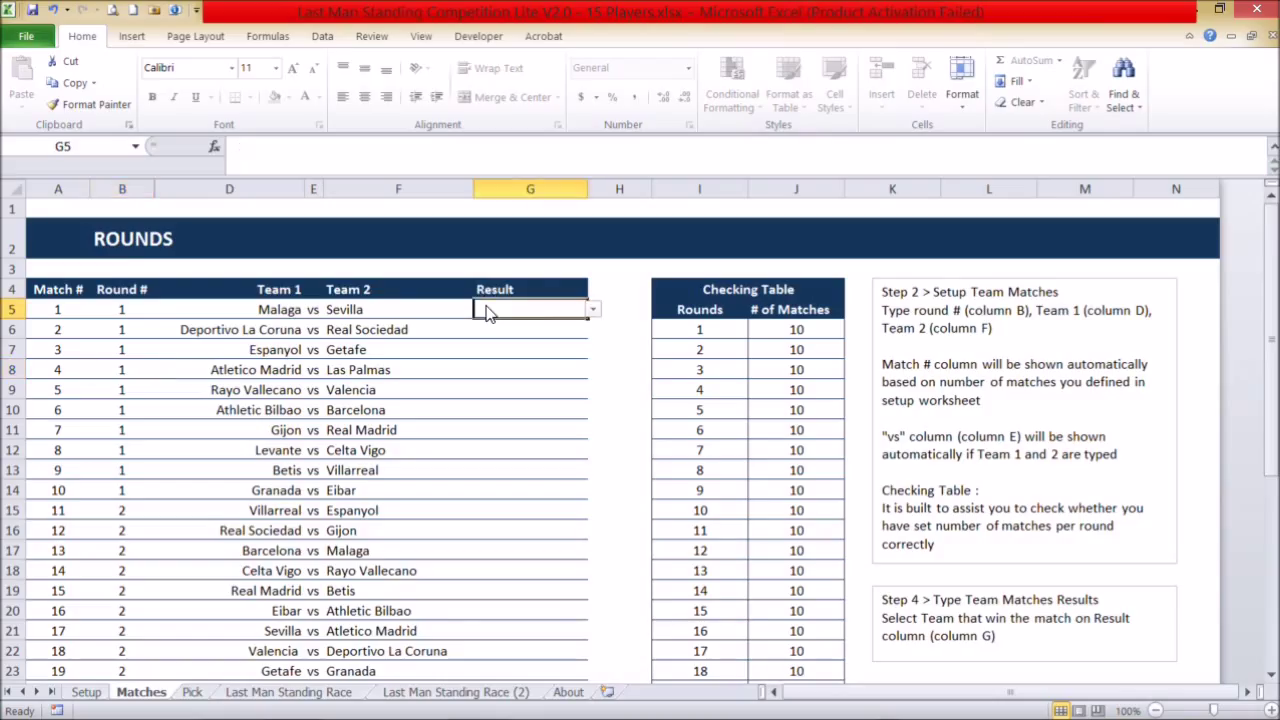
click(593, 311)
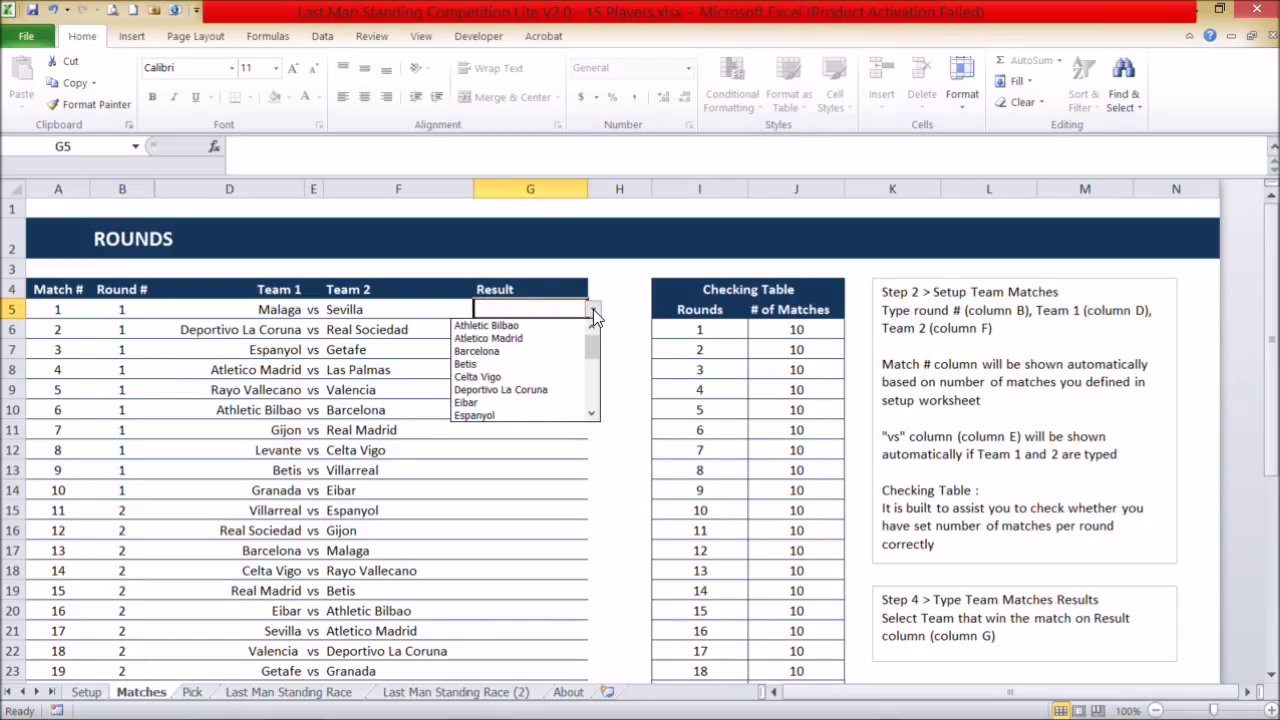
click(593, 311)
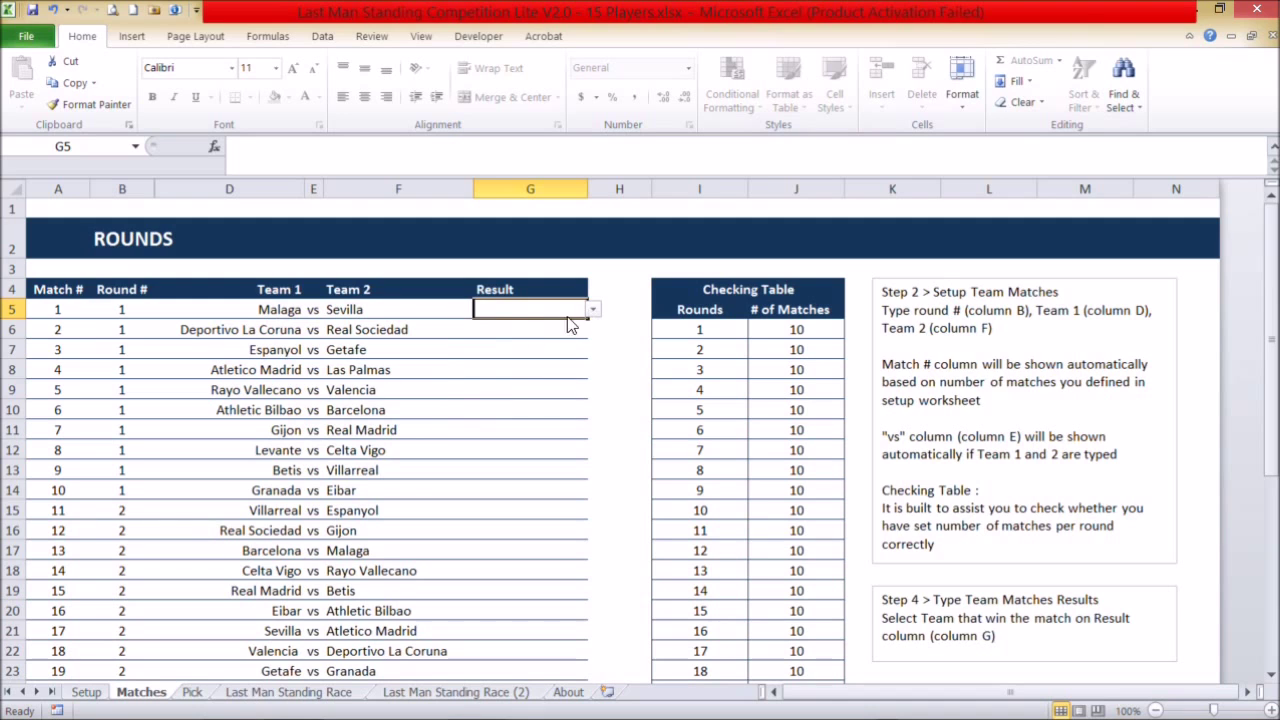
click(287, 315)
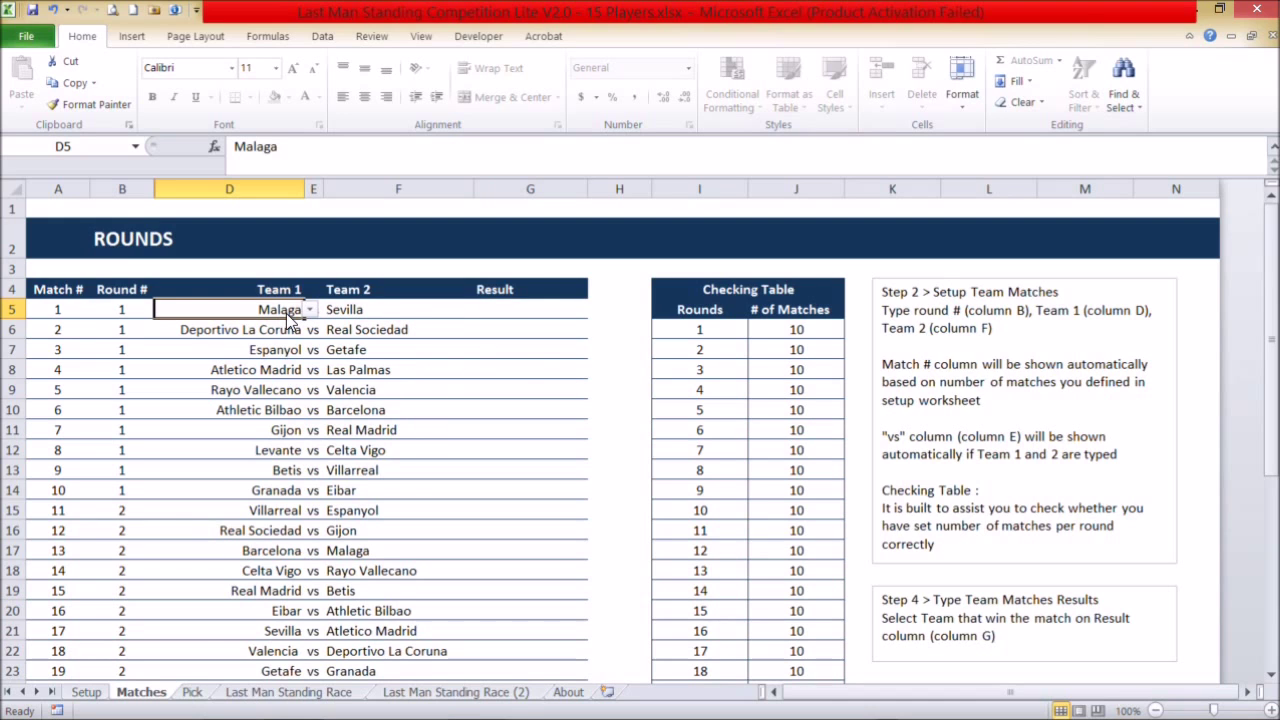
click(192, 692)
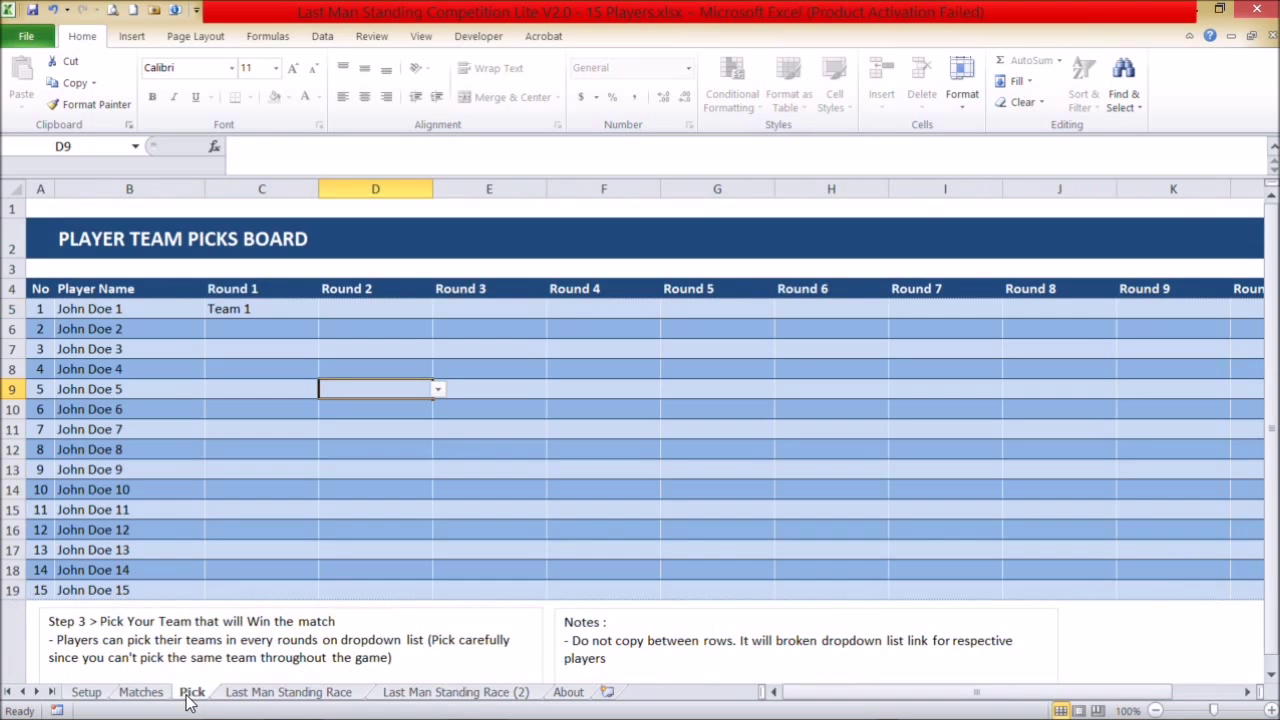
Step: Set John Doe 1's Round 1–4 picks: Atletico Madrid, Barcelona, Deportivo La Coruna, Eibar
click(241, 310)
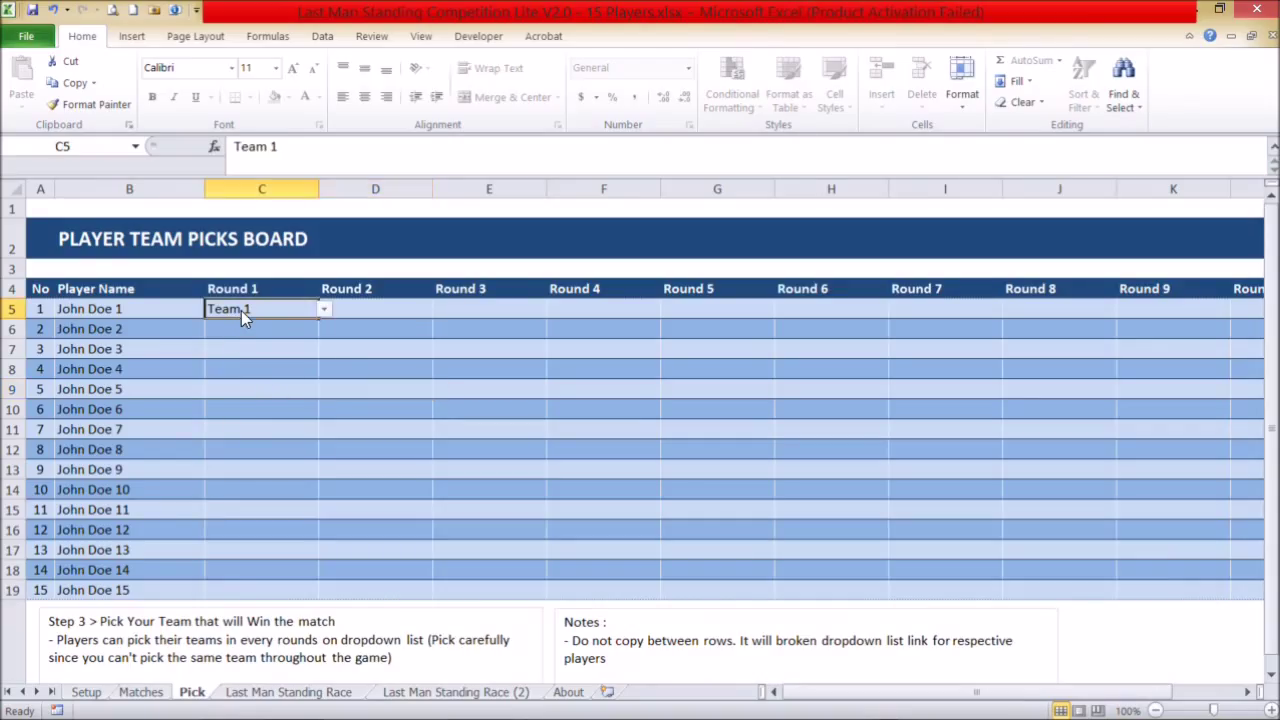
click(323, 310)
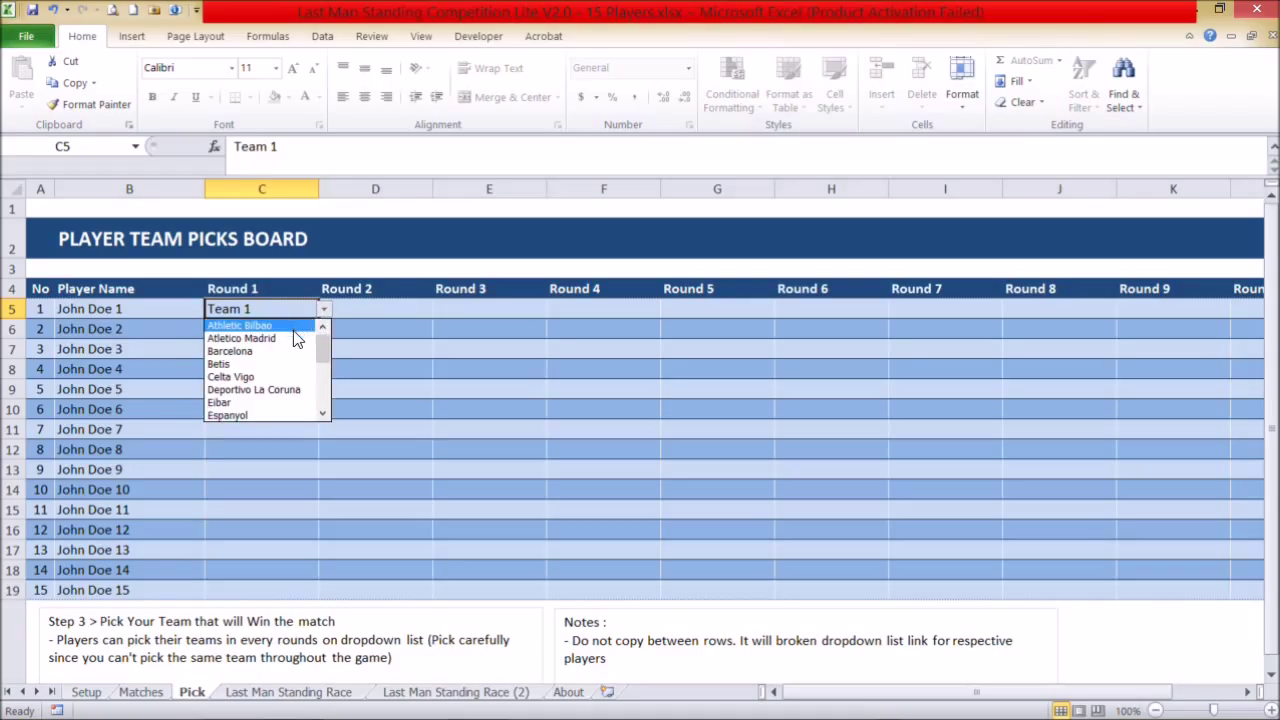
click(297, 339)
click(358, 310)
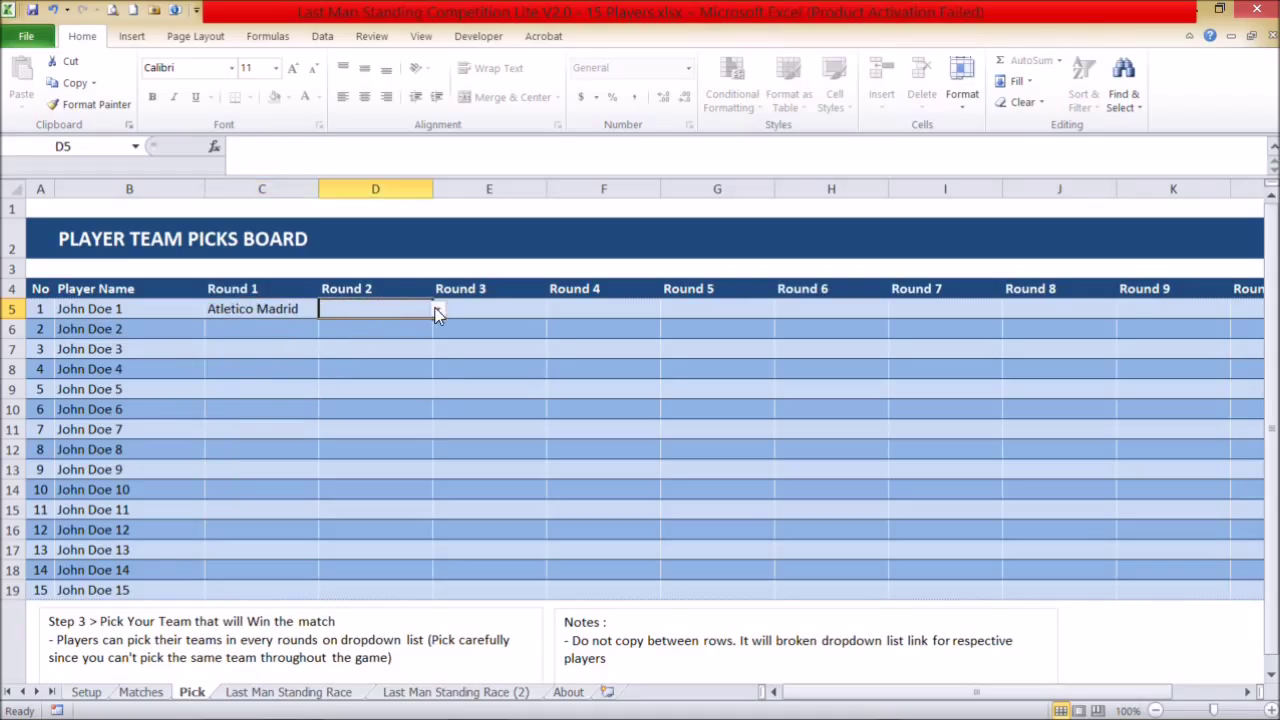
click(438, 310)
click(404, 340)
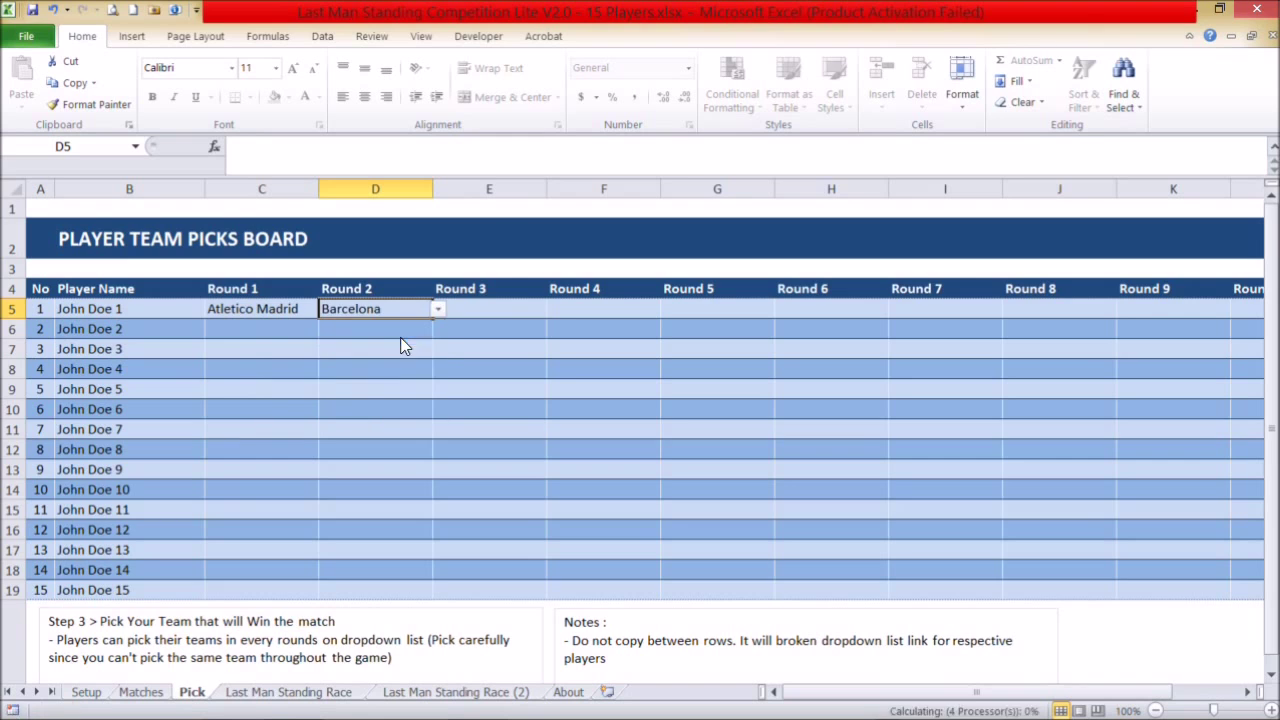
click(466, 308)
click(548, 310)
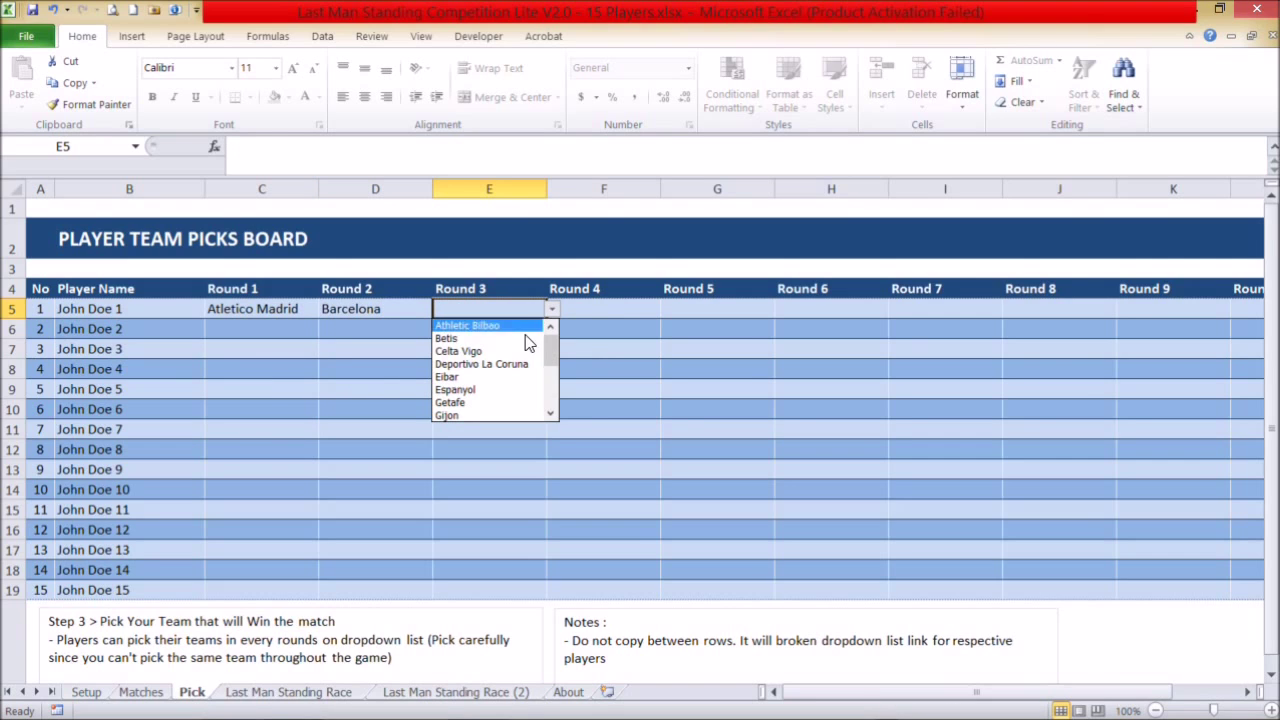
click(519, 365)
click(605, 309)
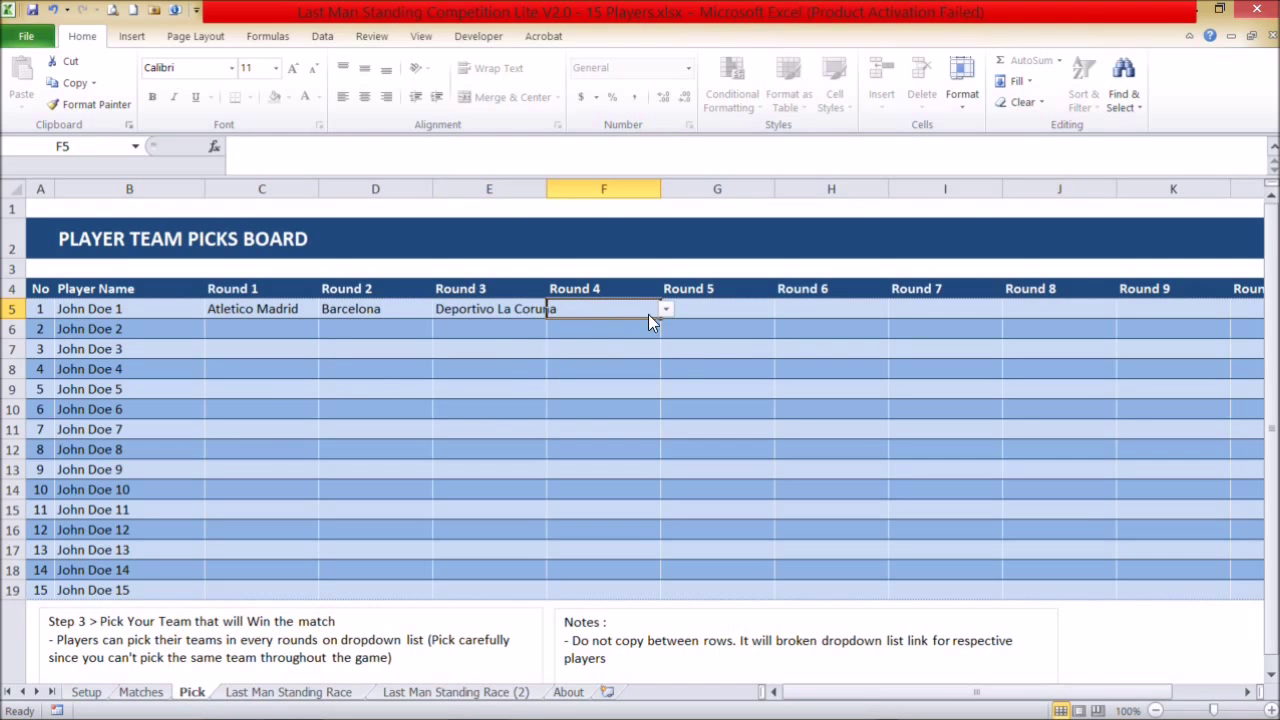
click(665, 309)
click(623, 364)
Step: Set John Doe 1's Round 5–8 picks: Getafe, Betis, Gijon, Celta Vigo
click(704, 310)
click(781, 309)
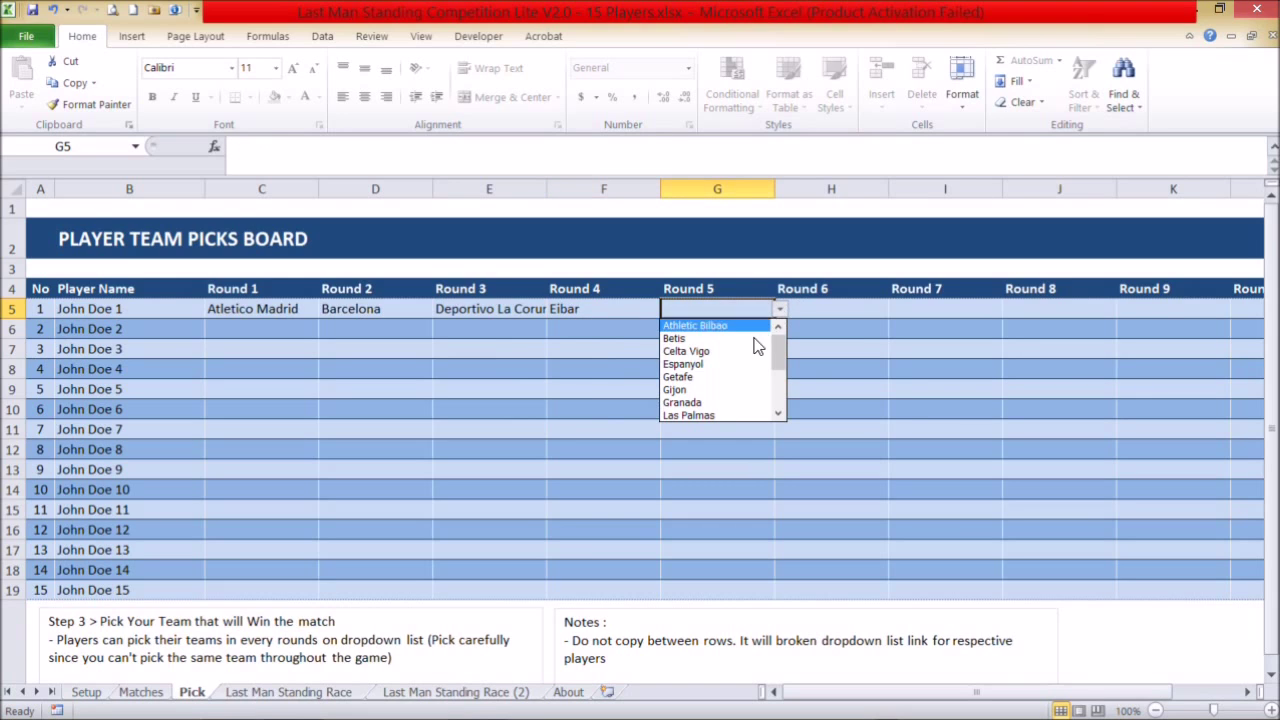
click(731, 376)
click(813, 306)
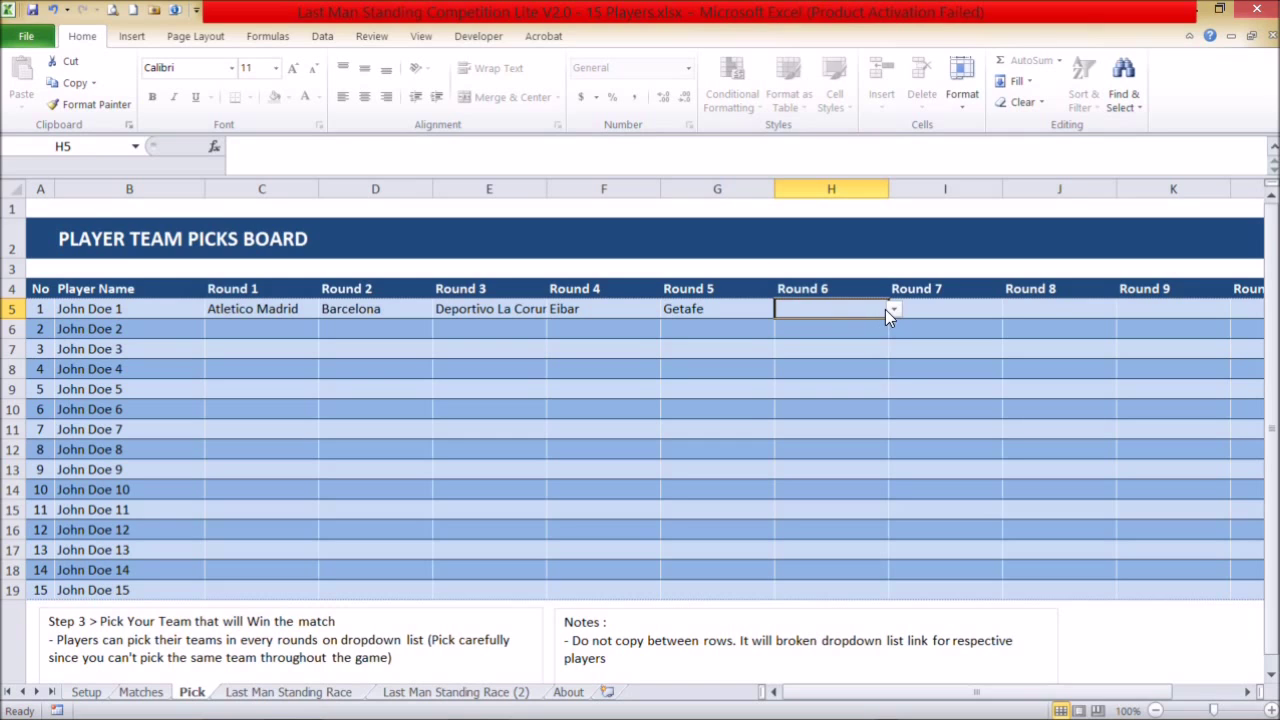
click(893, 309)
click(856, 340)
click(944, 312)
click(1007, 310)
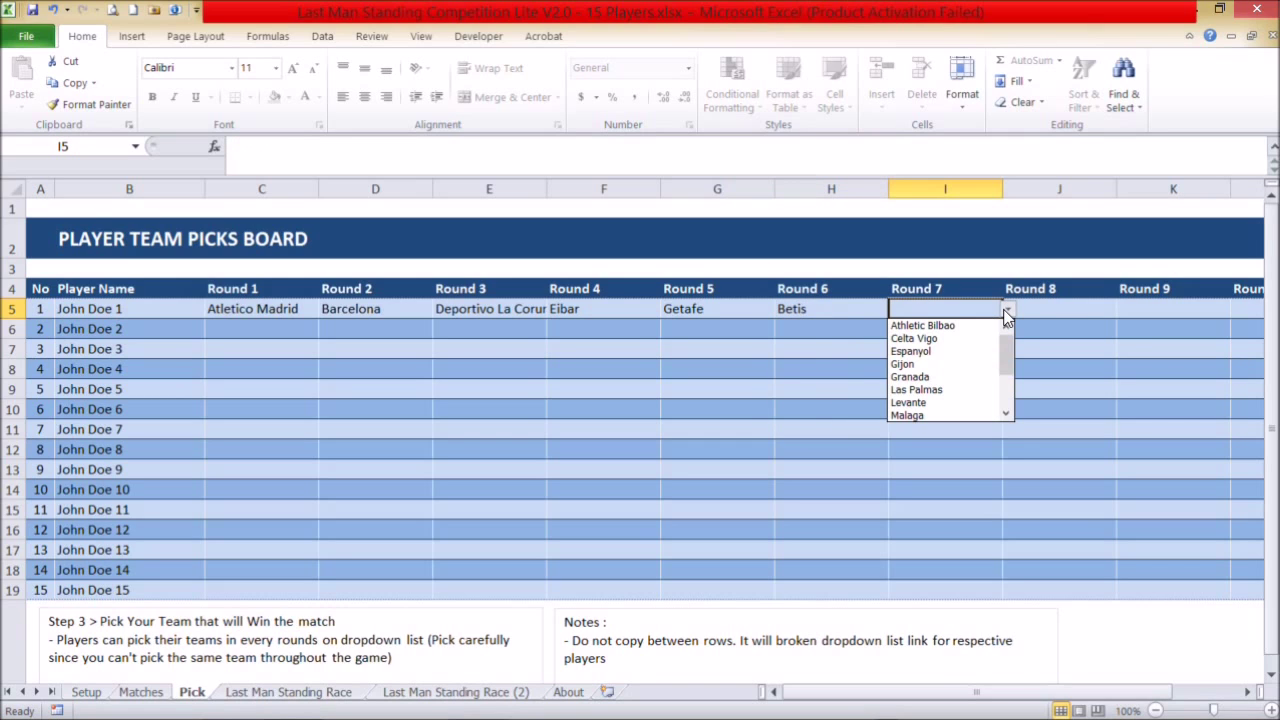
click(948, 365)
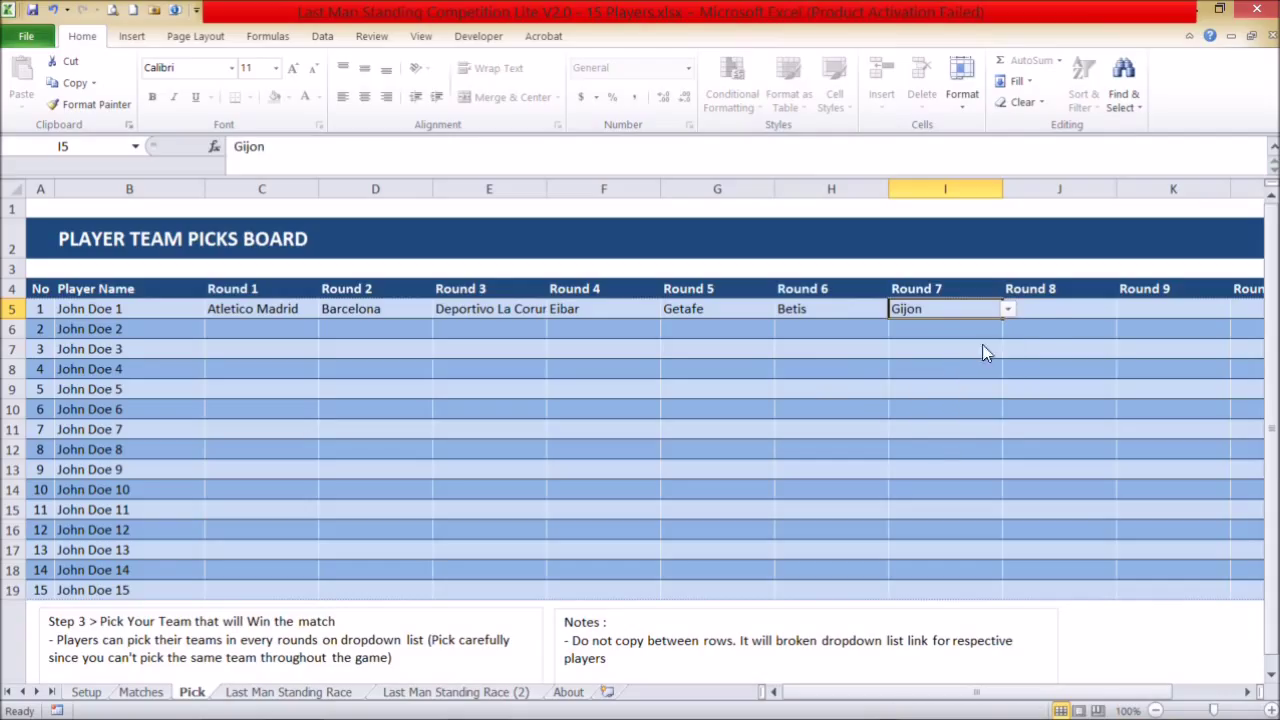
click(1053, 316)
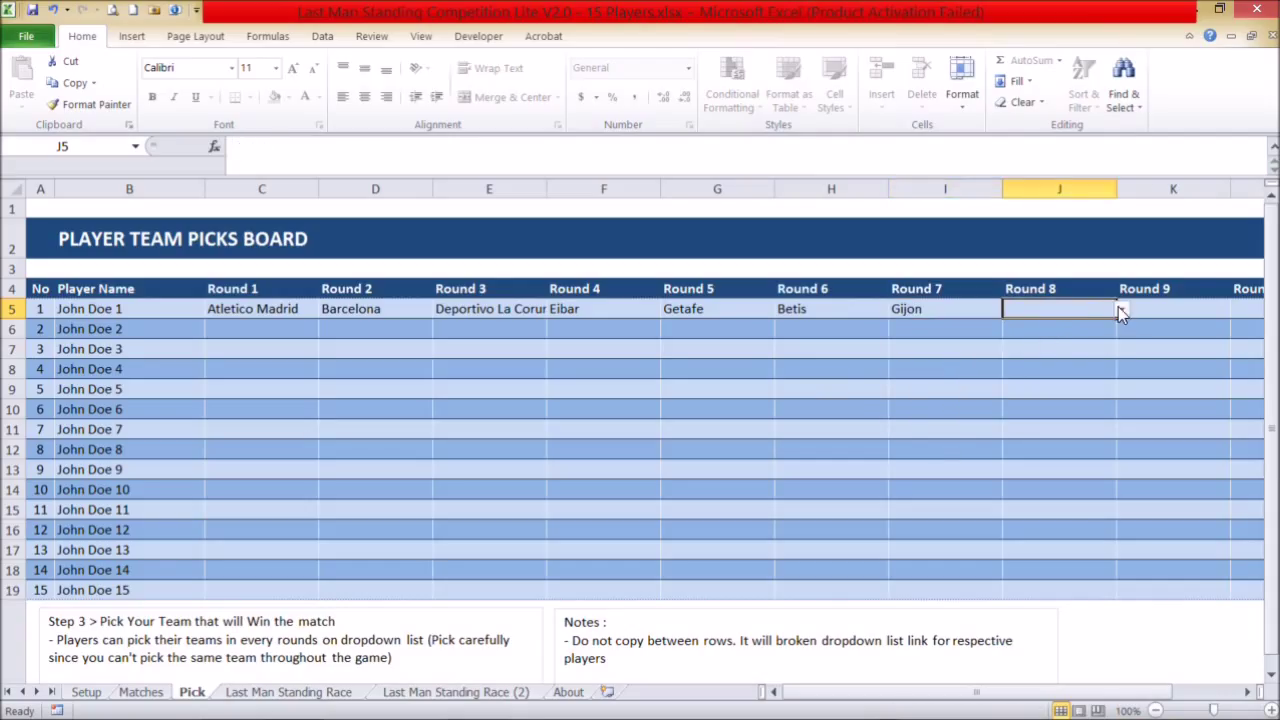
click(1121, 309)
click(1085, 340)
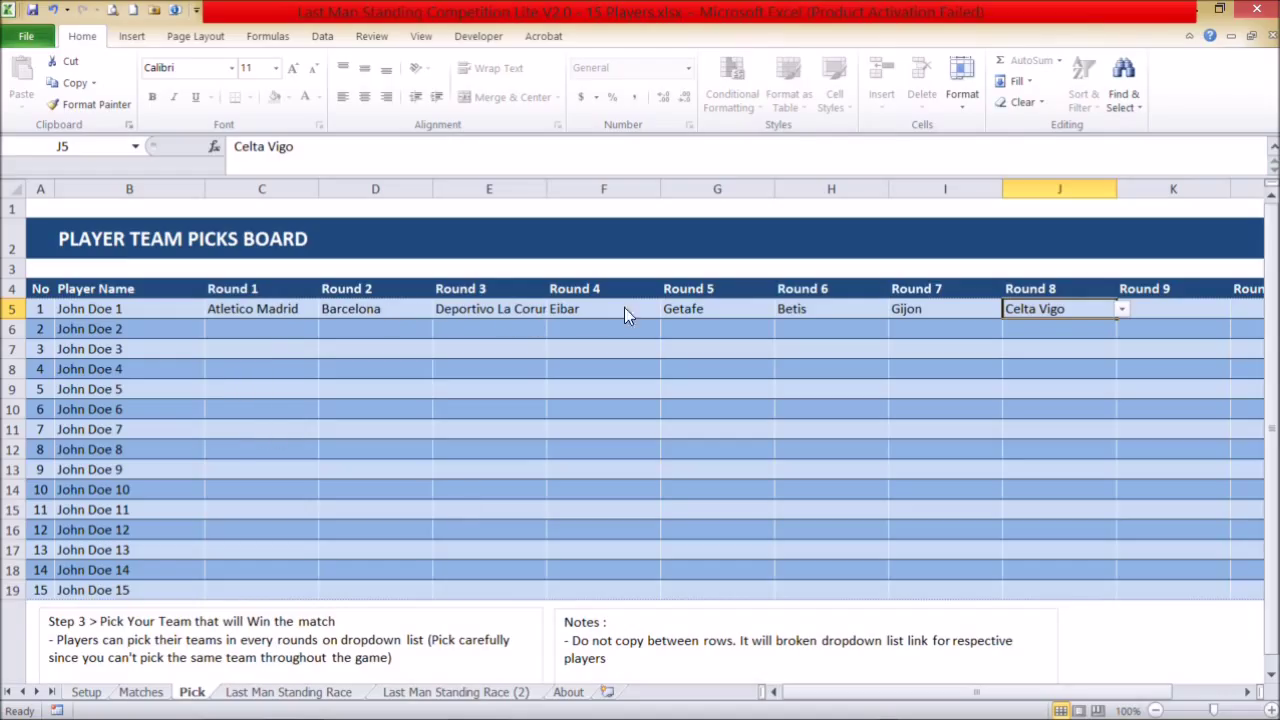
click(283, 329)
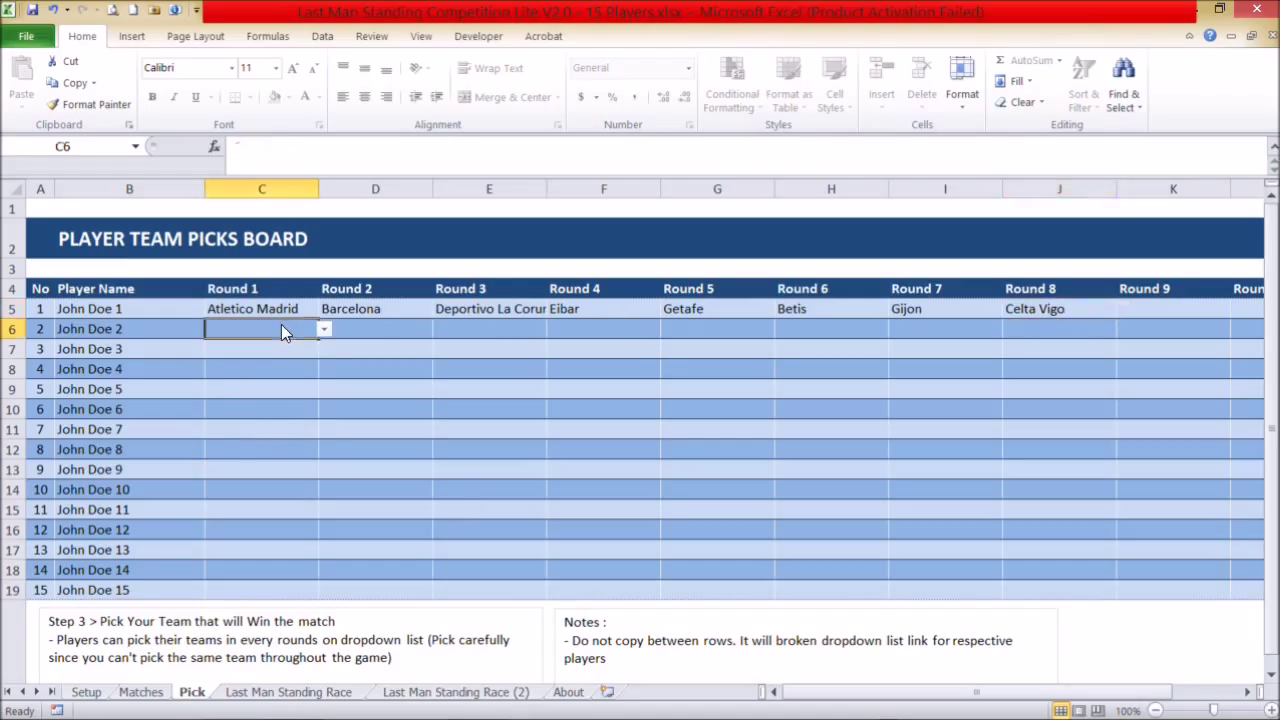
Step: Set John Doe 2's Round 1–2 picks in C6:D6 to Barcelona and Real Madrid
click(323, 329)
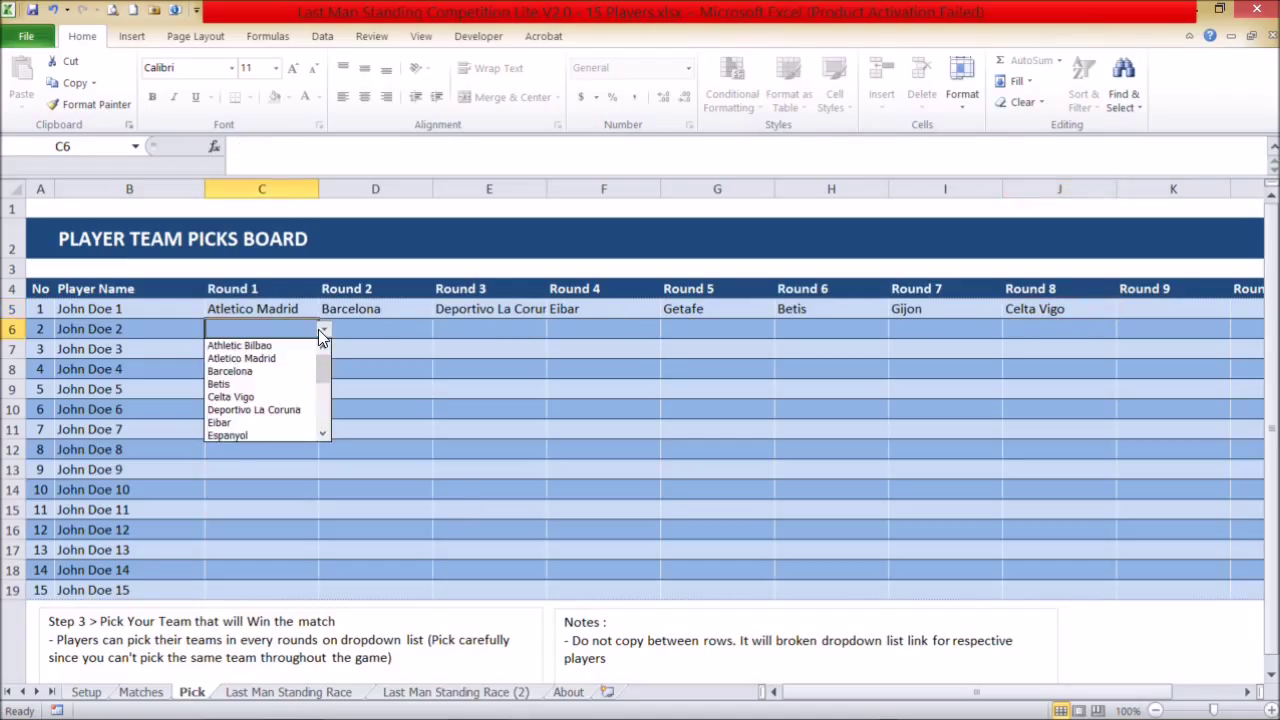
click(281, 372)
click(405, 338)
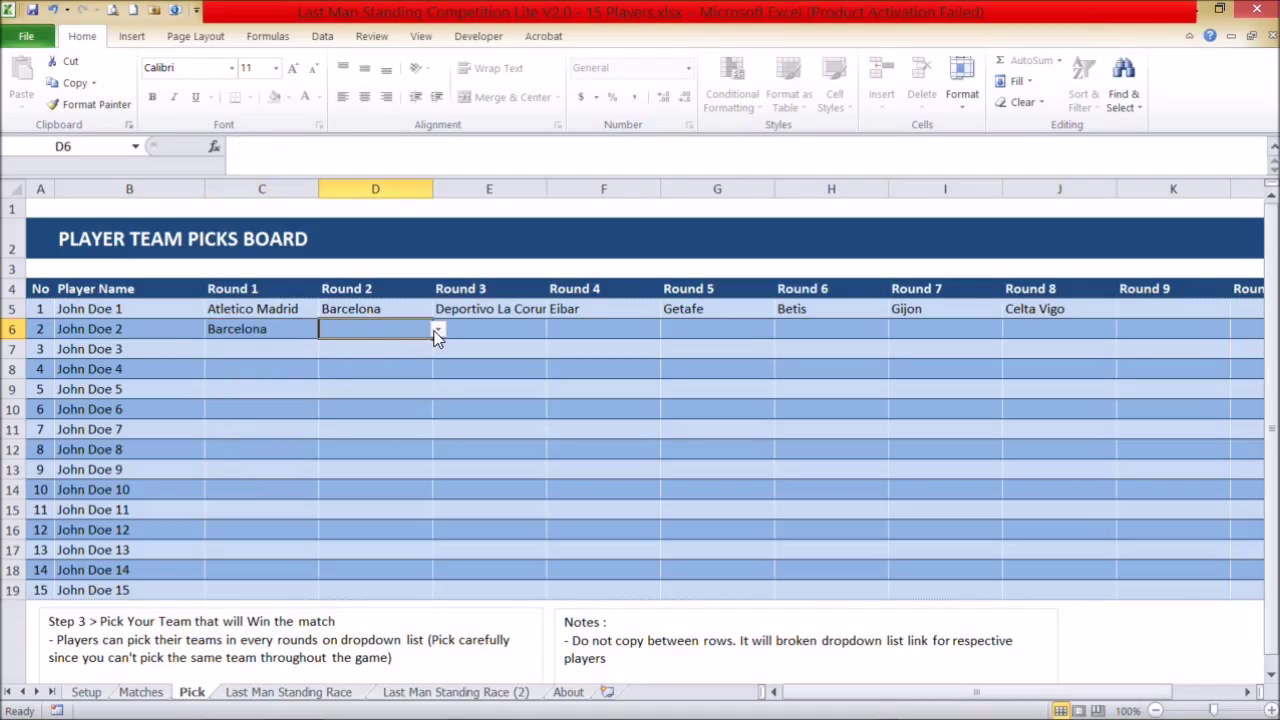
click(437, 330)
drag(441, 374, 440, 408)
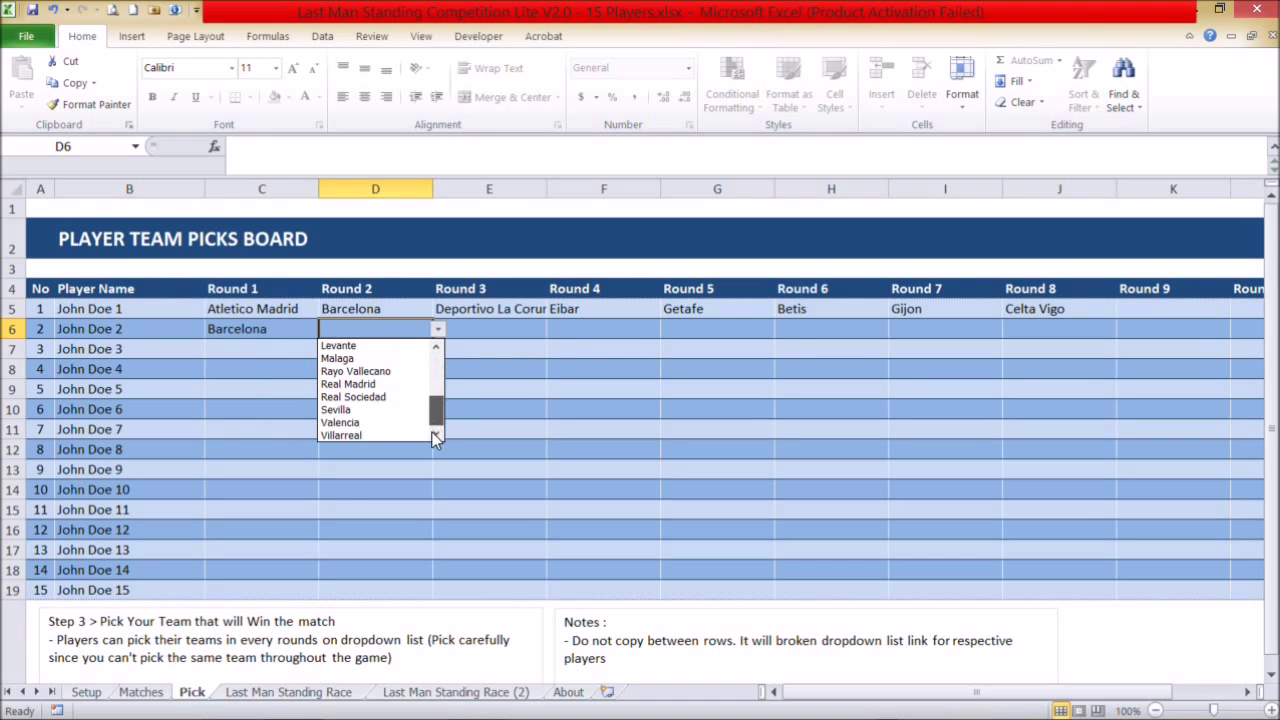
click(385, 384)
Step: Set John Doe 2's Round 3–4 picks in E6:F6 to Atletico Madrid and Deportivo La Coruna
click(510, 324)
click(551, 329)
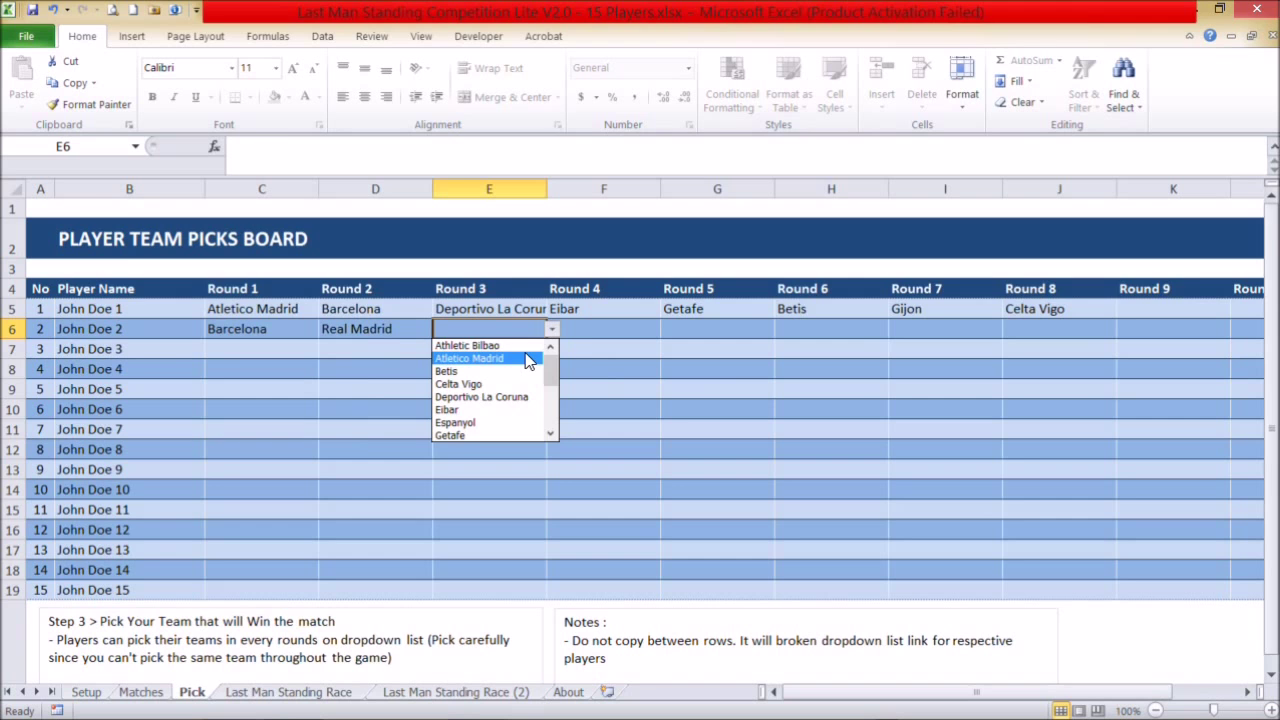
click(528, 358)
click(585, 334)
click(664, 329)
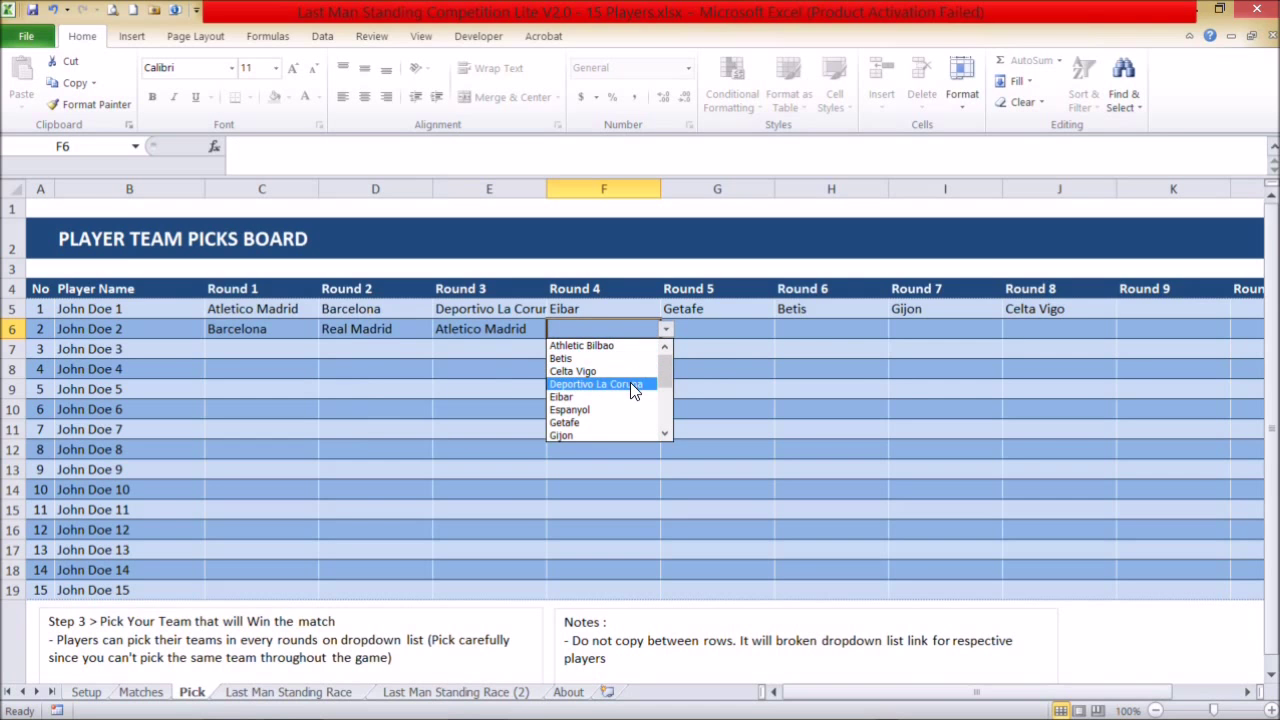
click(631, 384)
click(729, 333)
click(779, 329)
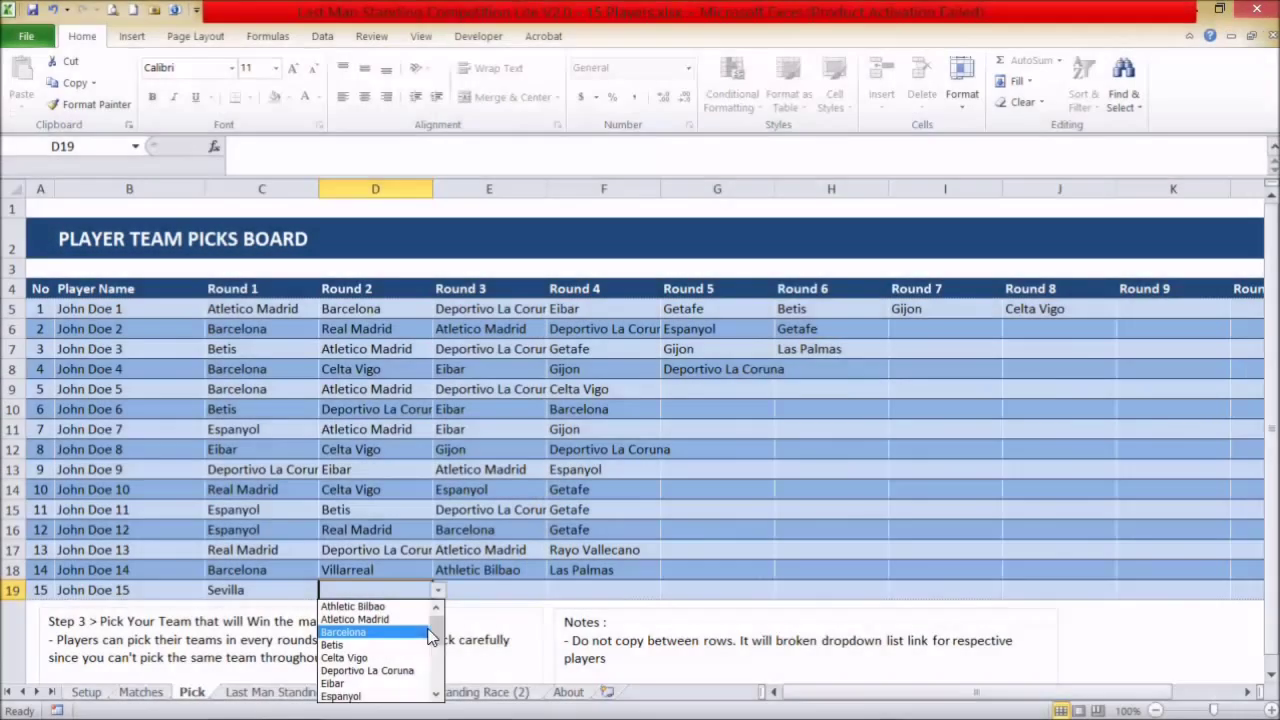
Step: Pick Levante as the fifteenth player's Round 2 team in D19
scroll(432, 640, down, 2)
scroll(426, 686, down, 2)
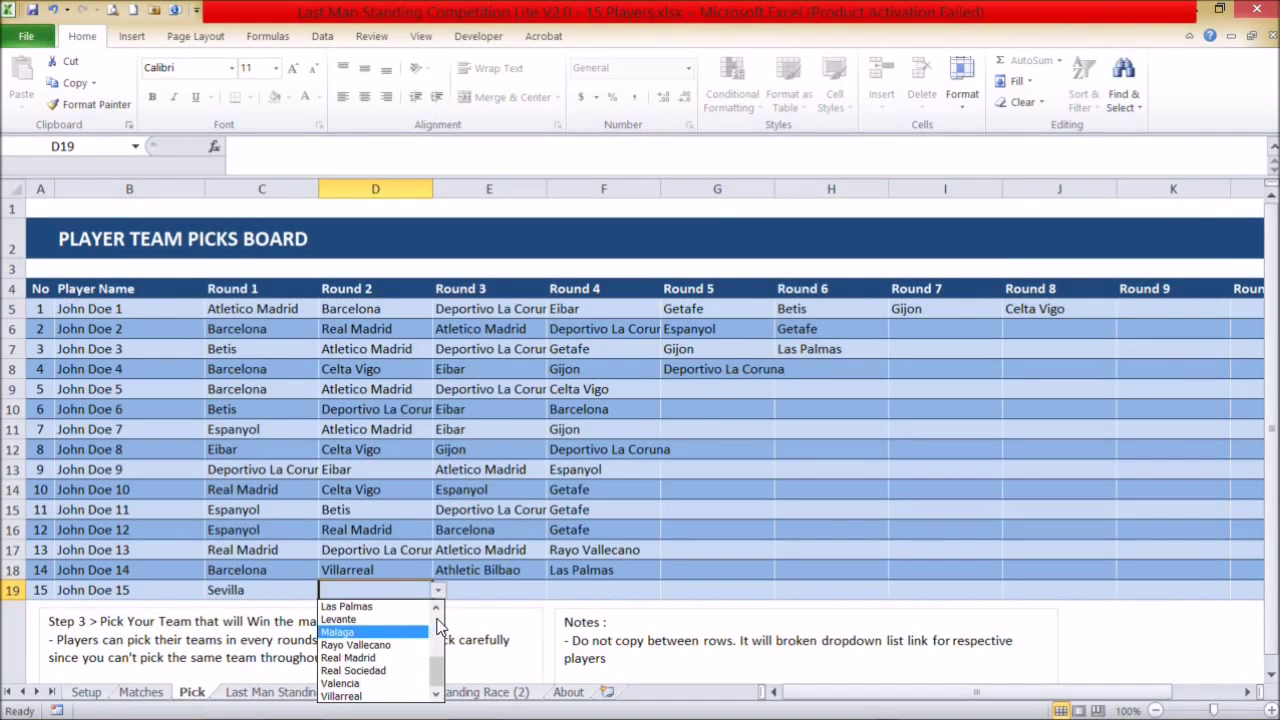
click(437, 625)
drag(437, 641, 434, 666)
click(420, 645)
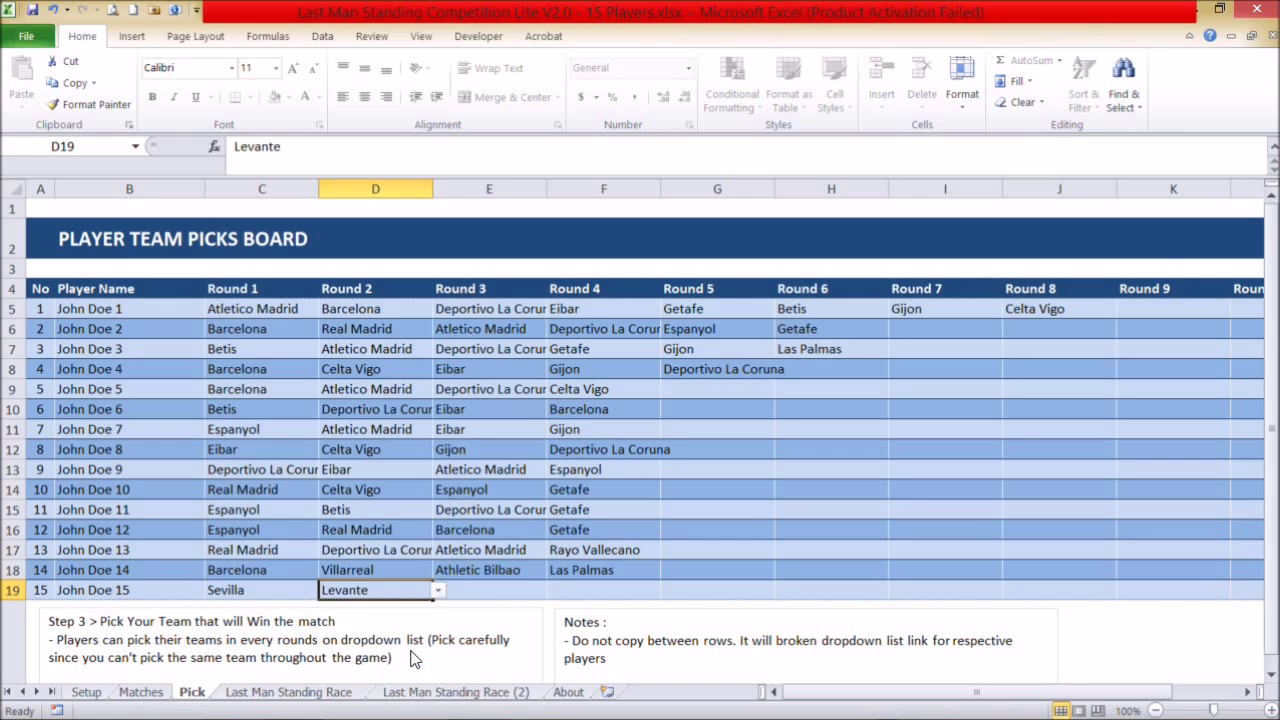
Step: Pick Malaga for Round 3 in E19 and Real Madrid for Round 4 in F19
click(460, 594)
click(551, 590)
drag(553, 619, 549, 664)
click(465, 683)
click(598, 589)
click(665, 590)
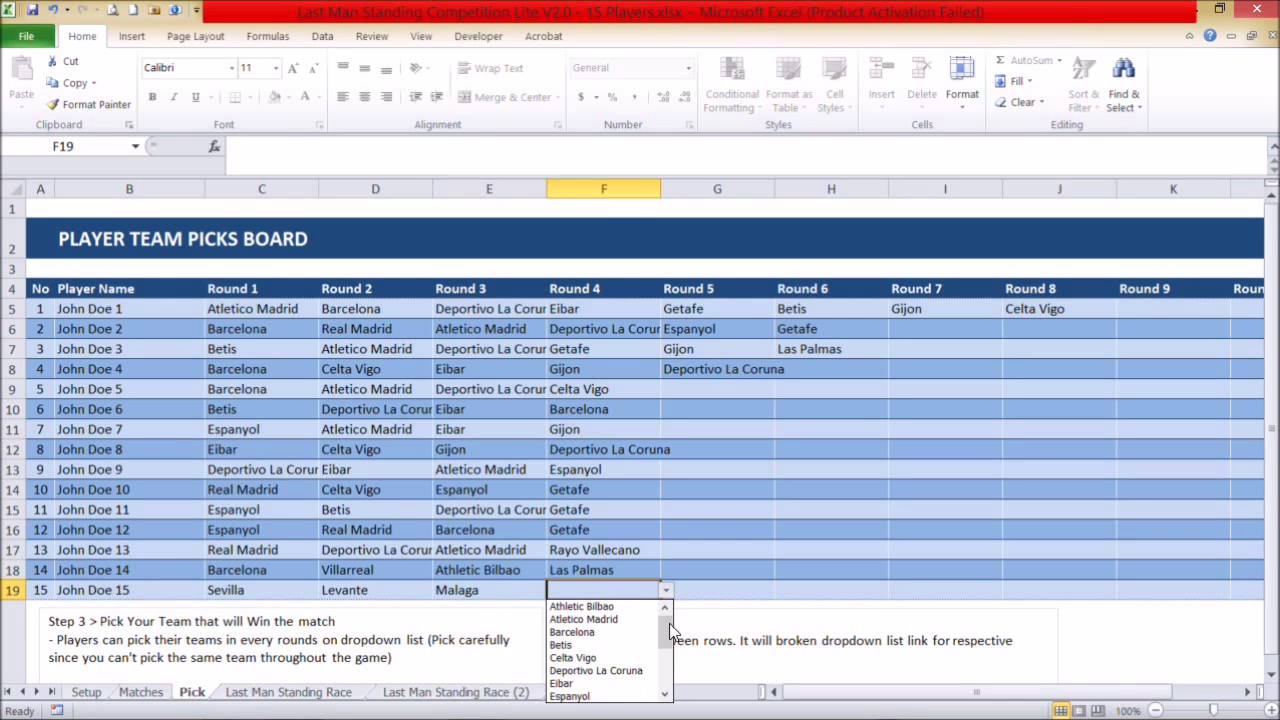
drag(664, 624, 683, 692)
scroll(640, 675, down, 2)
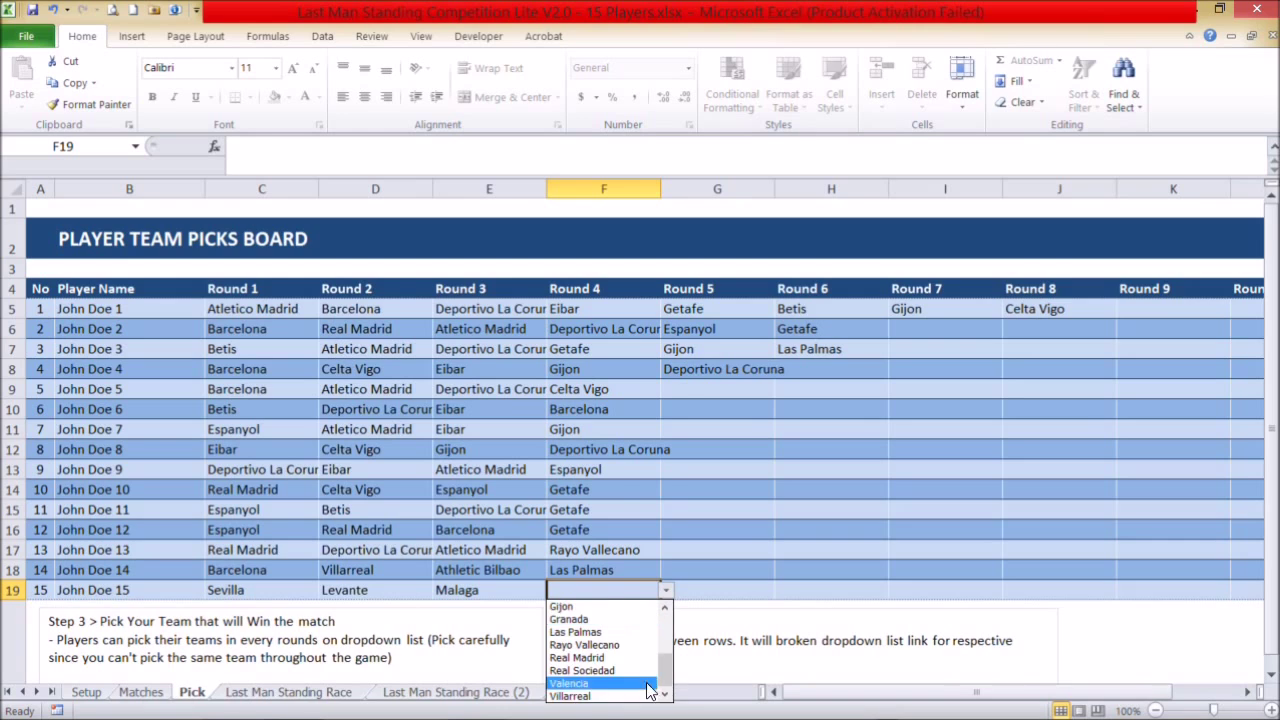
click(634, 657)
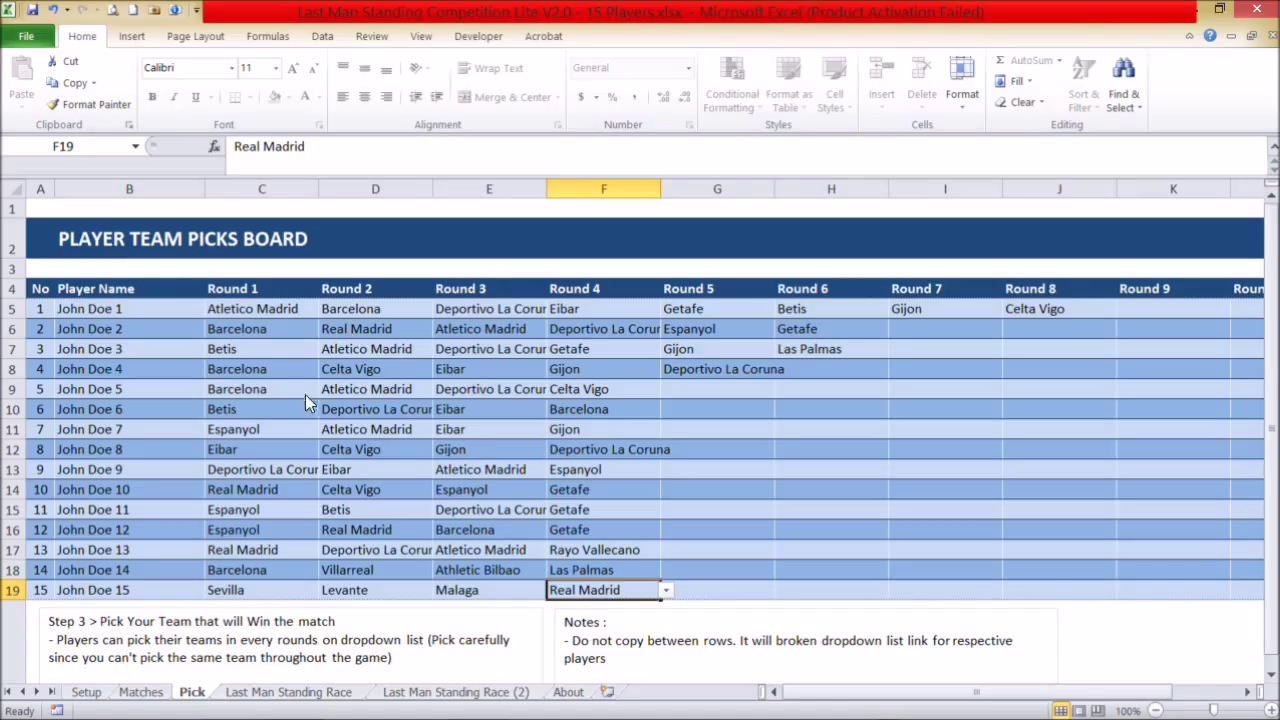
Step: Compare the by-Player-Name and Leaderboard race sheets, finishing on the Matches fixtures sheet
click(278, 692)
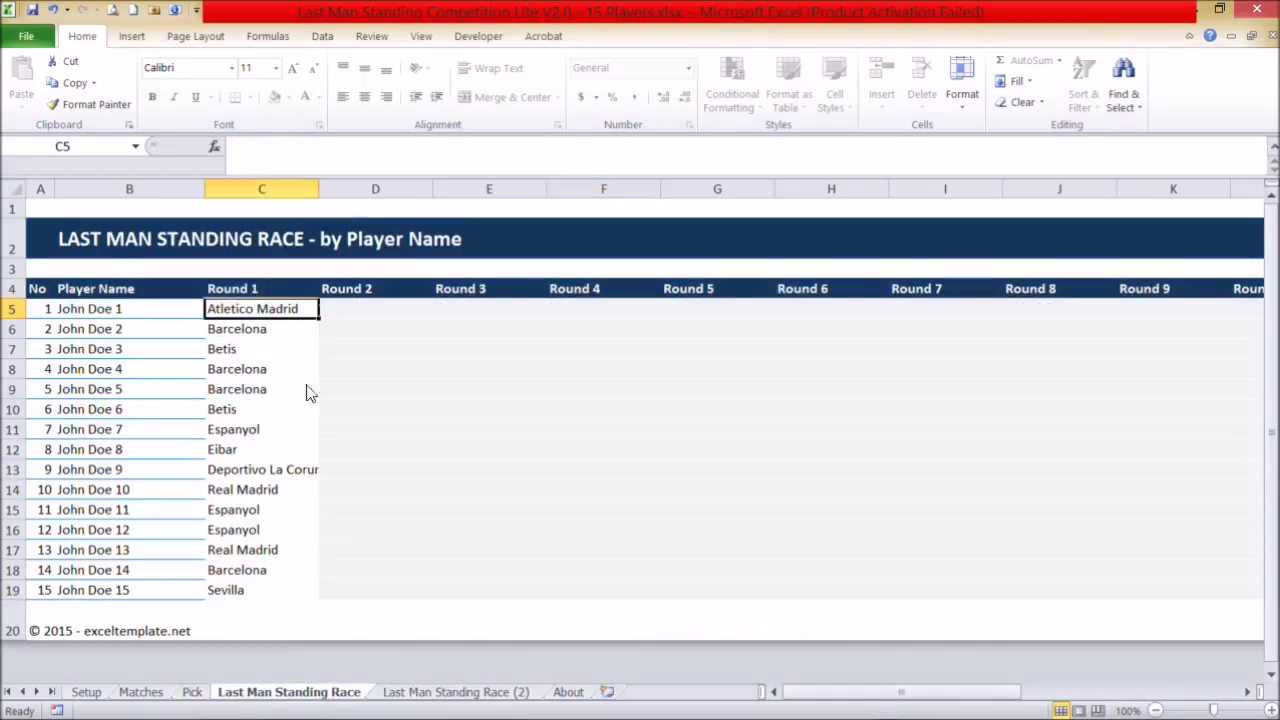
click(410, 692)
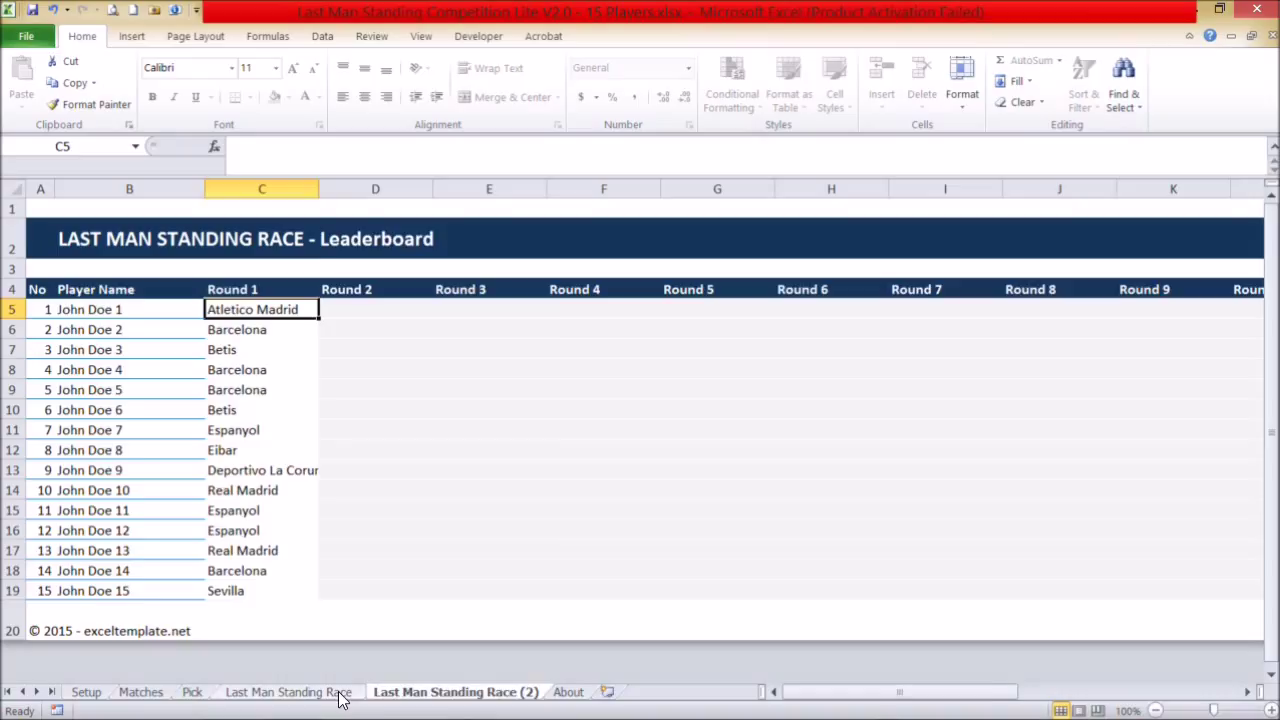
click(337, 692)
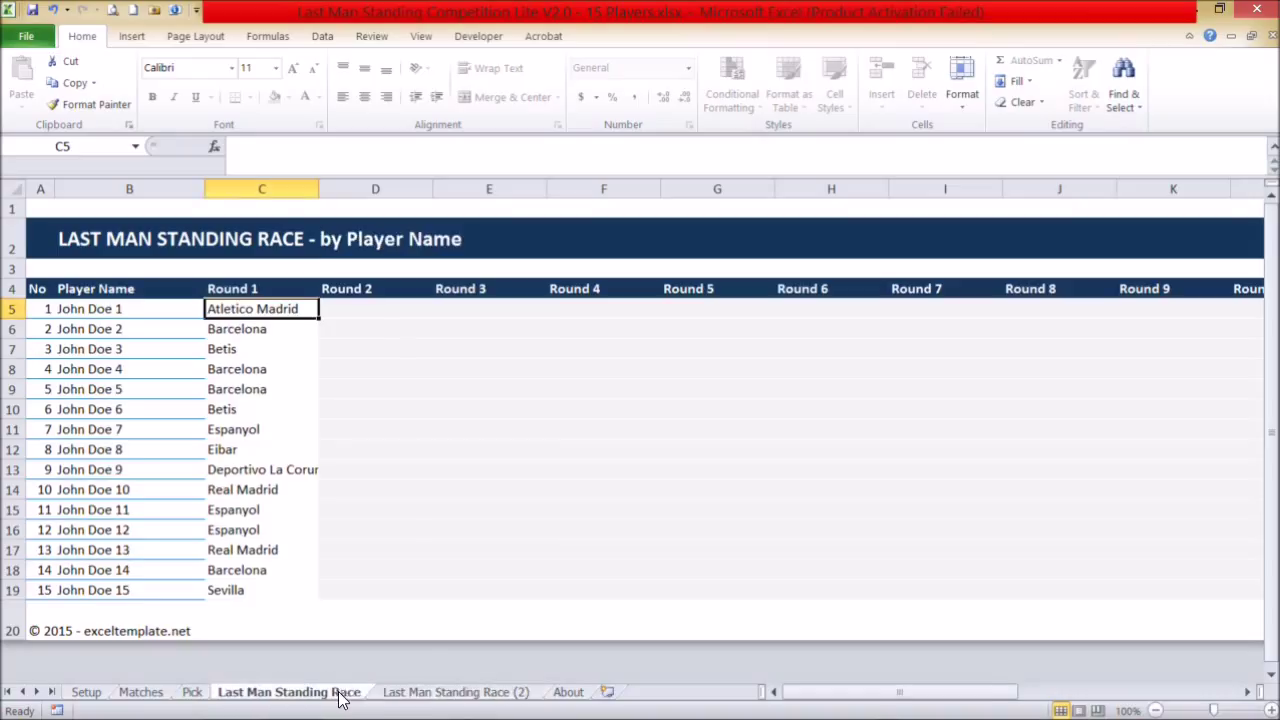
click(410, 692)
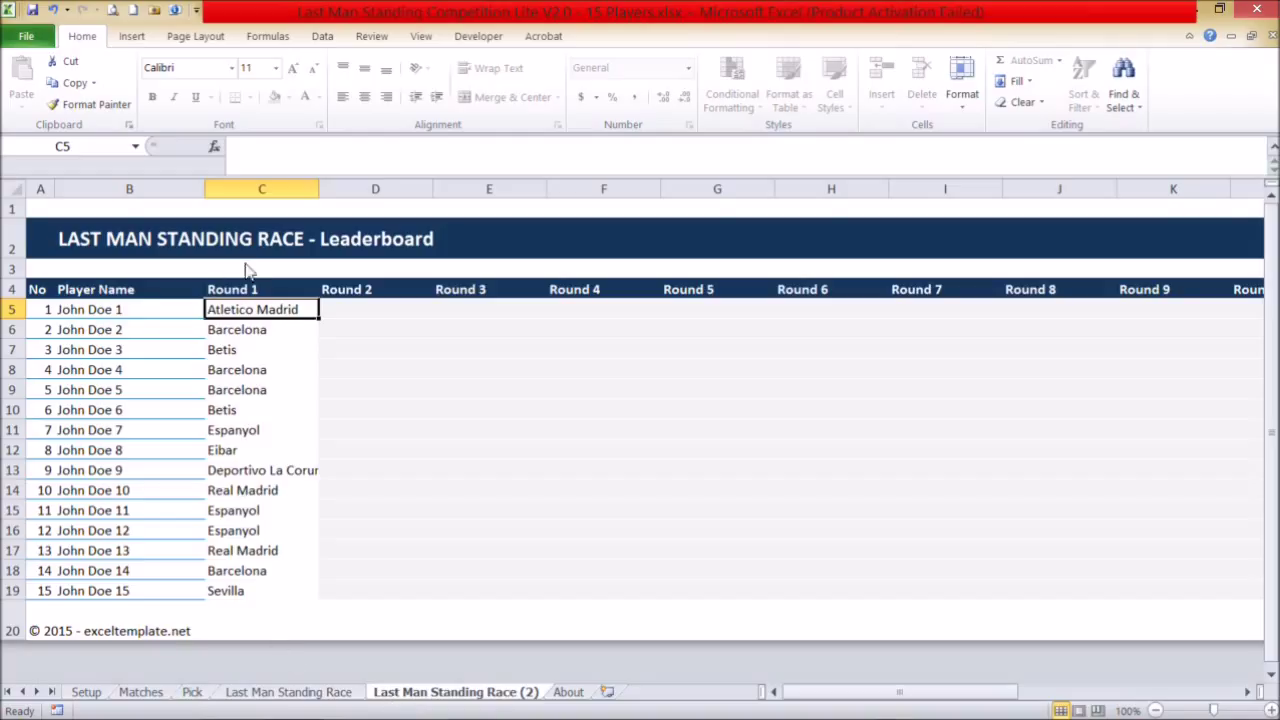
click(314, 692)
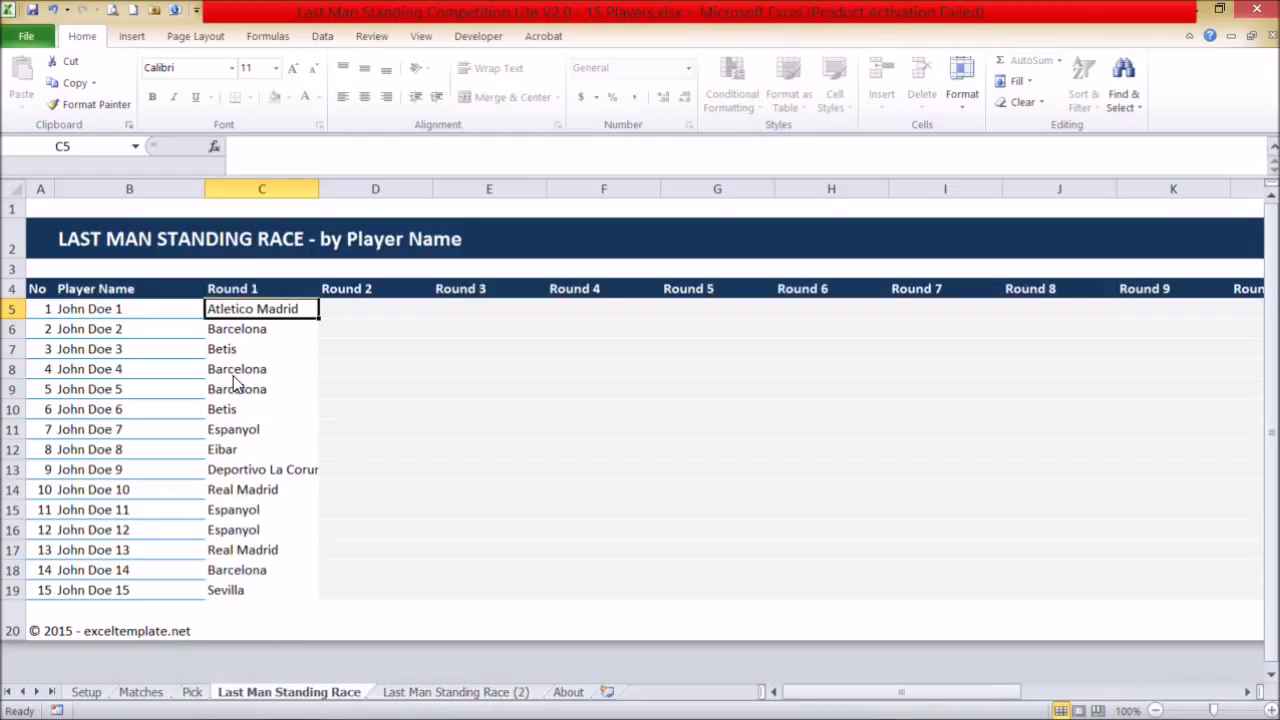
click(420, 692)
click(290, 692)
click(150, 691)
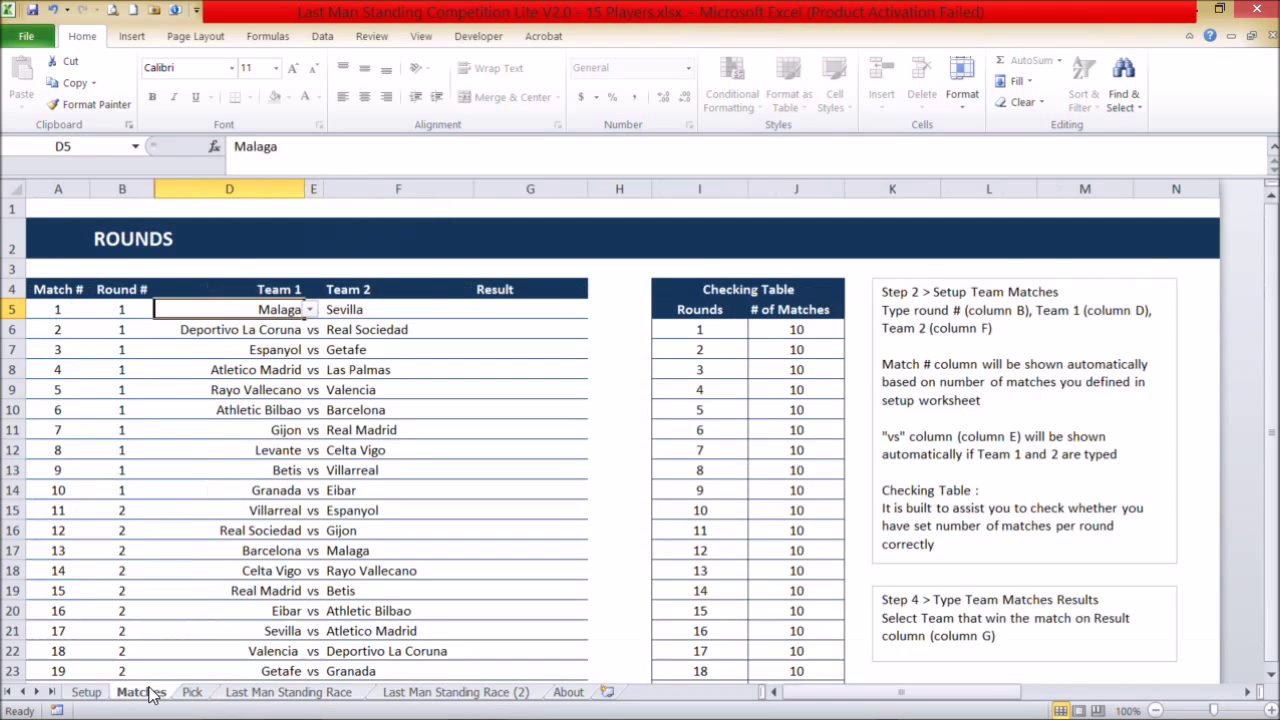
Step: Set the round 1 results for matches 1 and 2 (G5, G6) to Draw
click(493, 314)
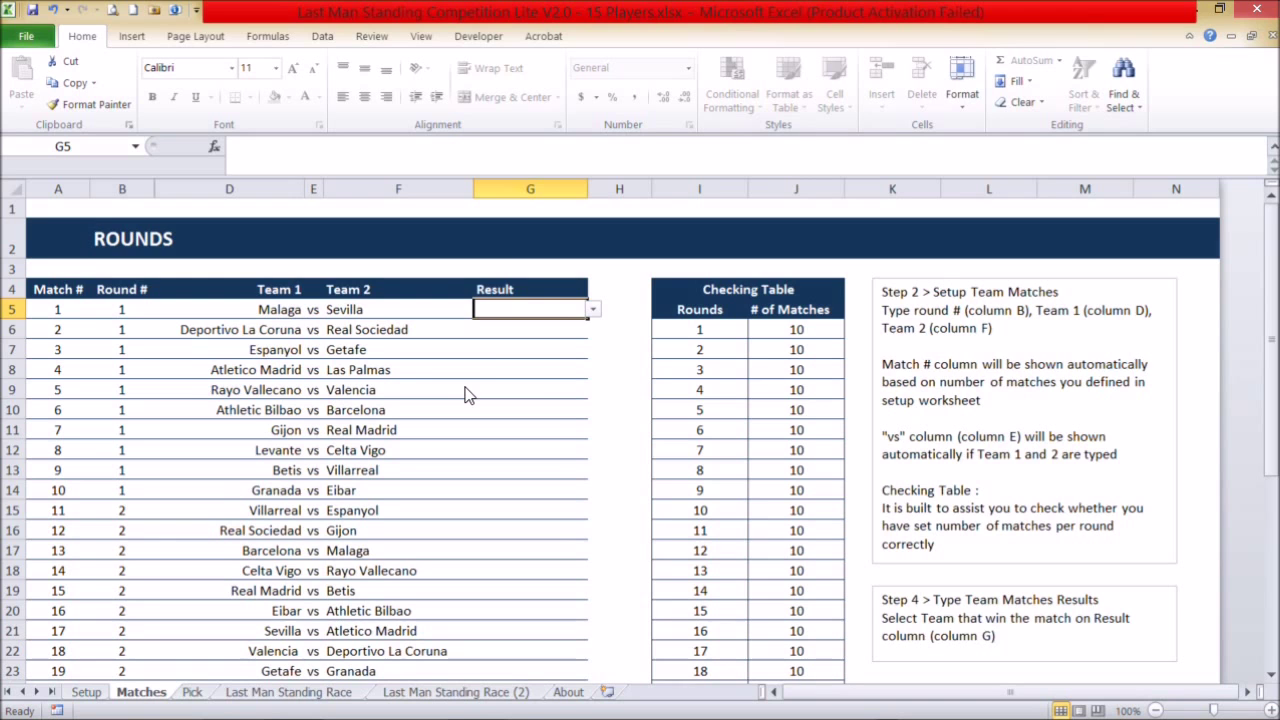
click(593, 309)
scroll(513, 380, down, 3)
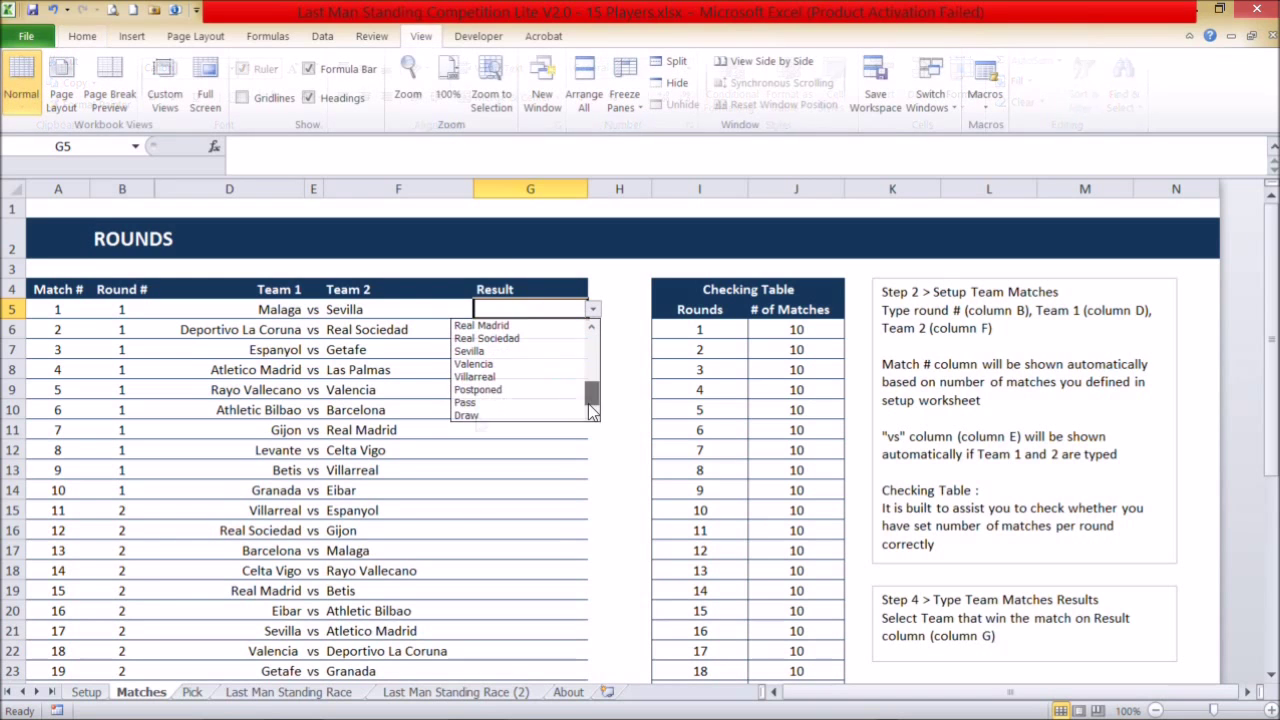
click(513, 415)
key(Down)
key(alt+Down)
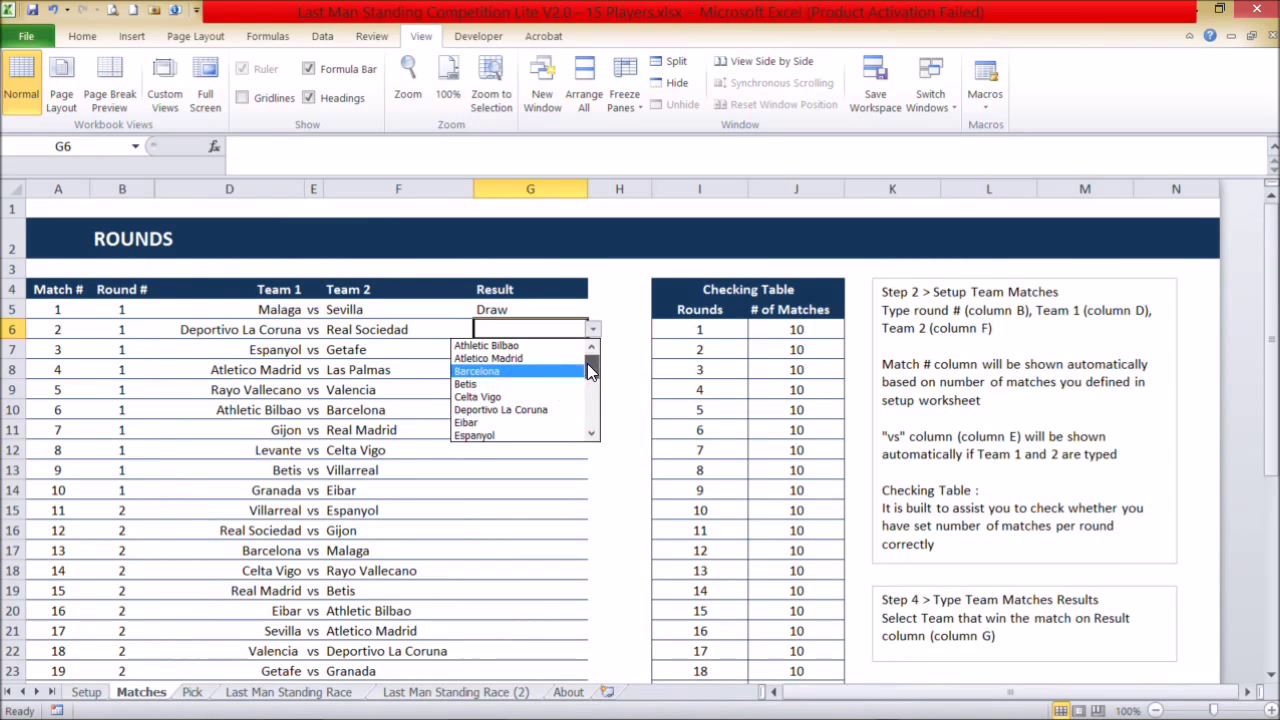
drag(590, 371, 592, 415)
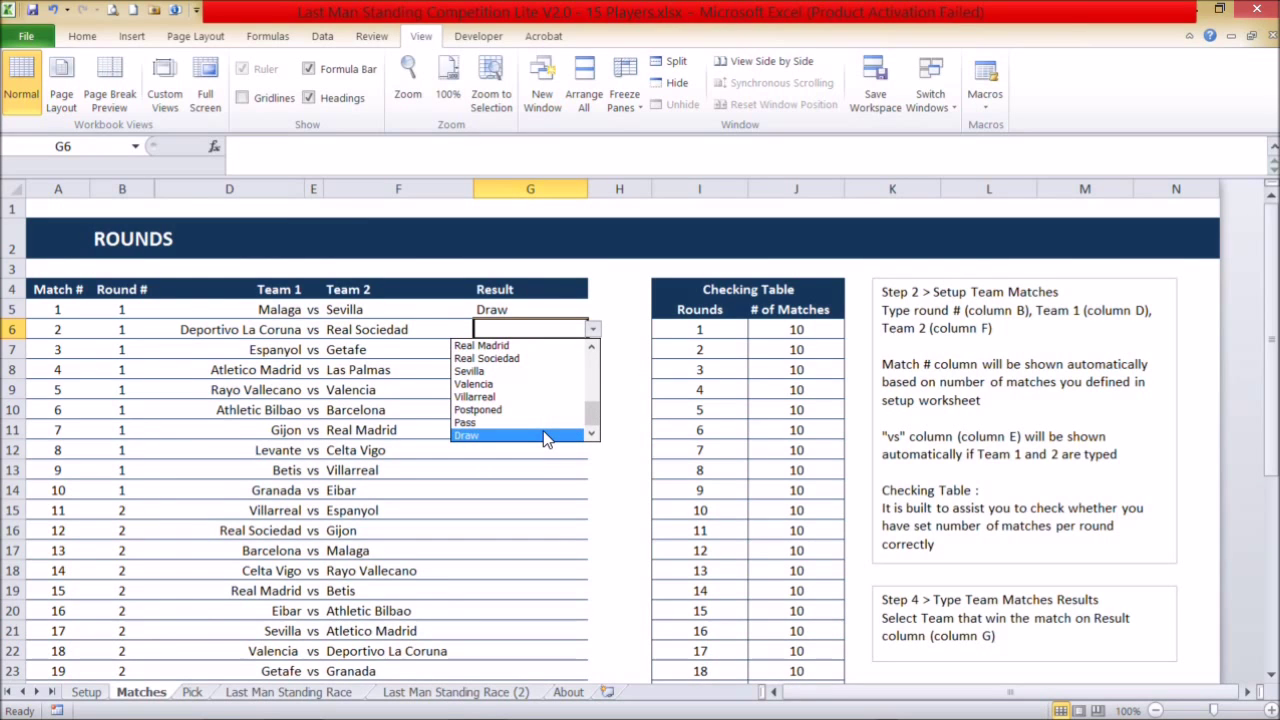
click(546, 436)
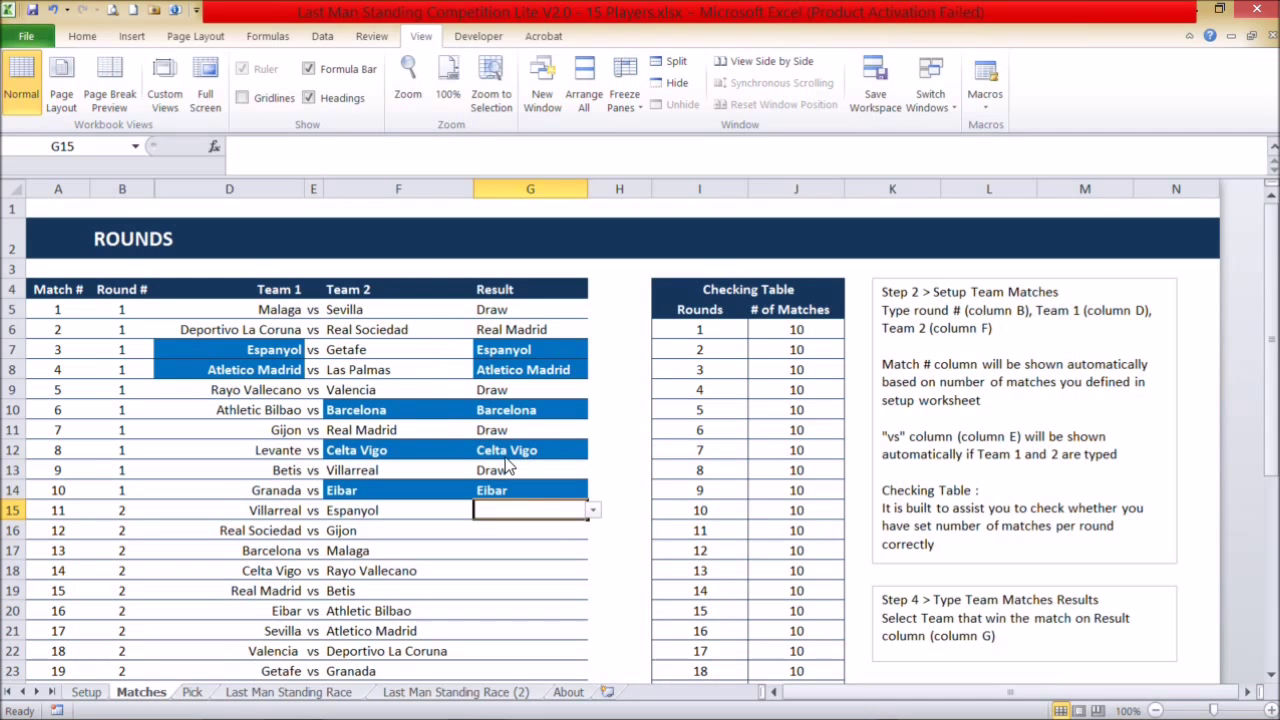
Step: Change match 2's result in G6 from Draw to Real Sociedad
click(521, 334)
click(592, 330)
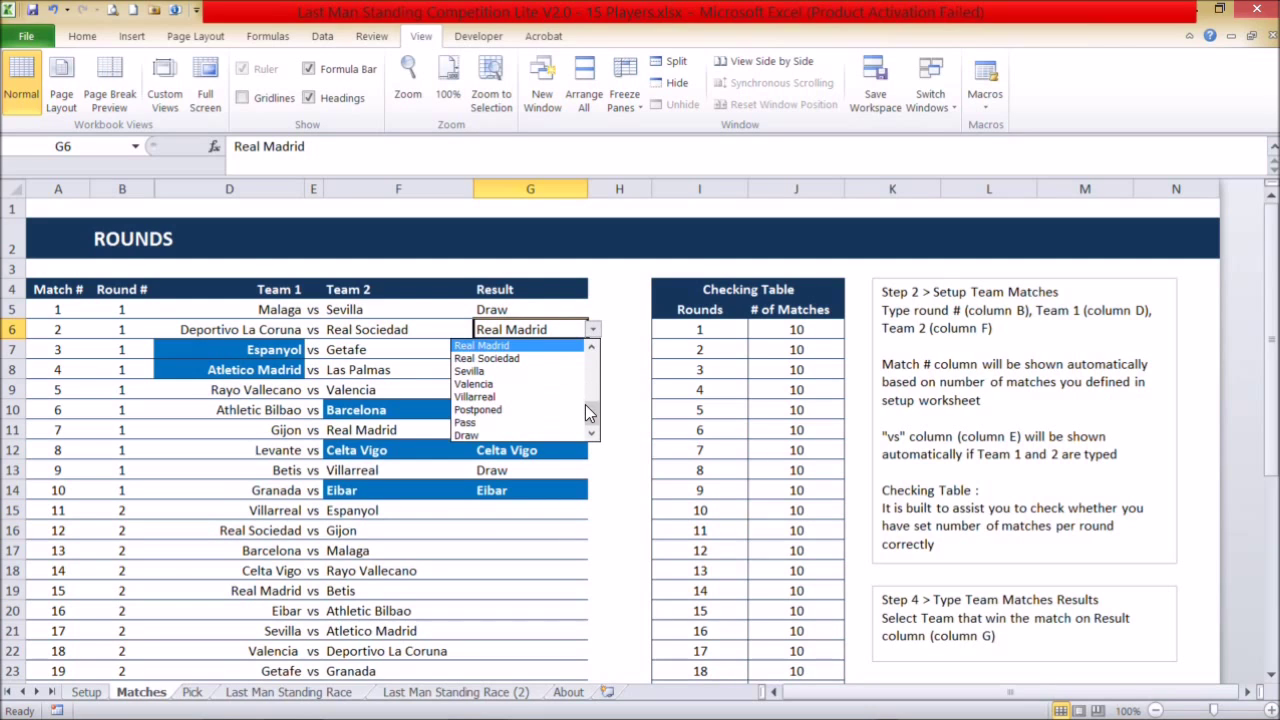
click(546, 436)
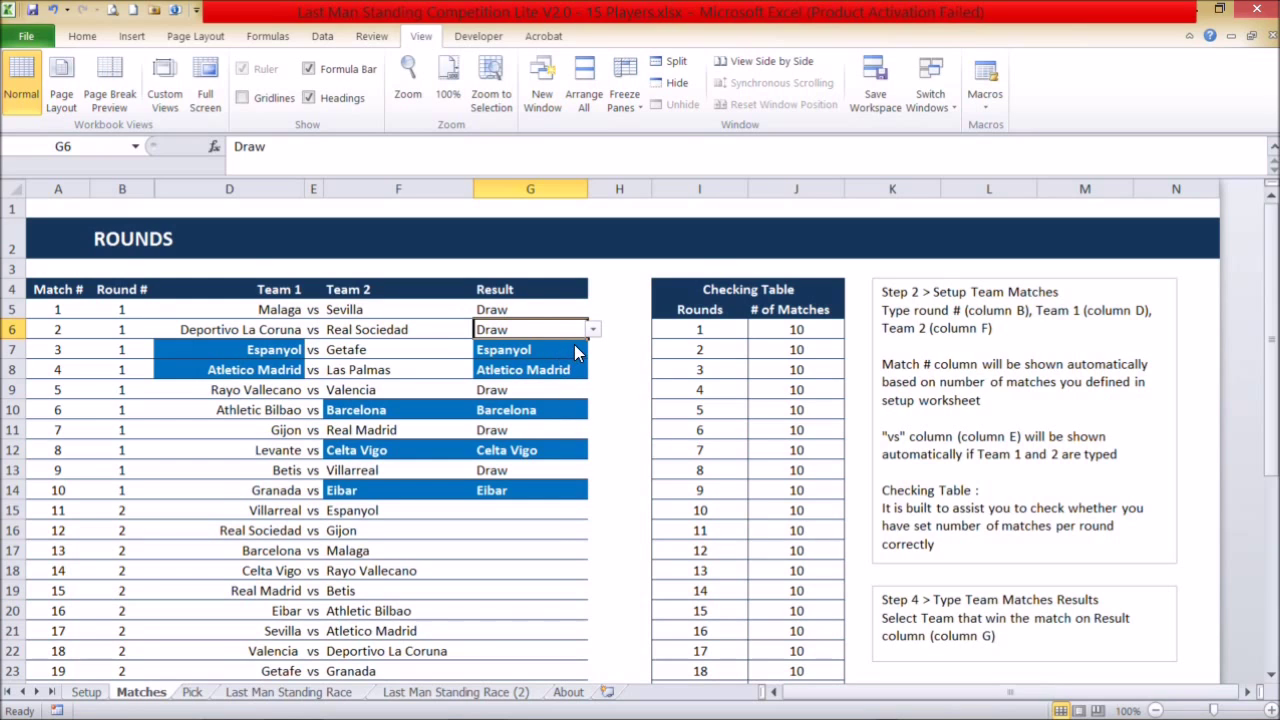
click(585, 332)
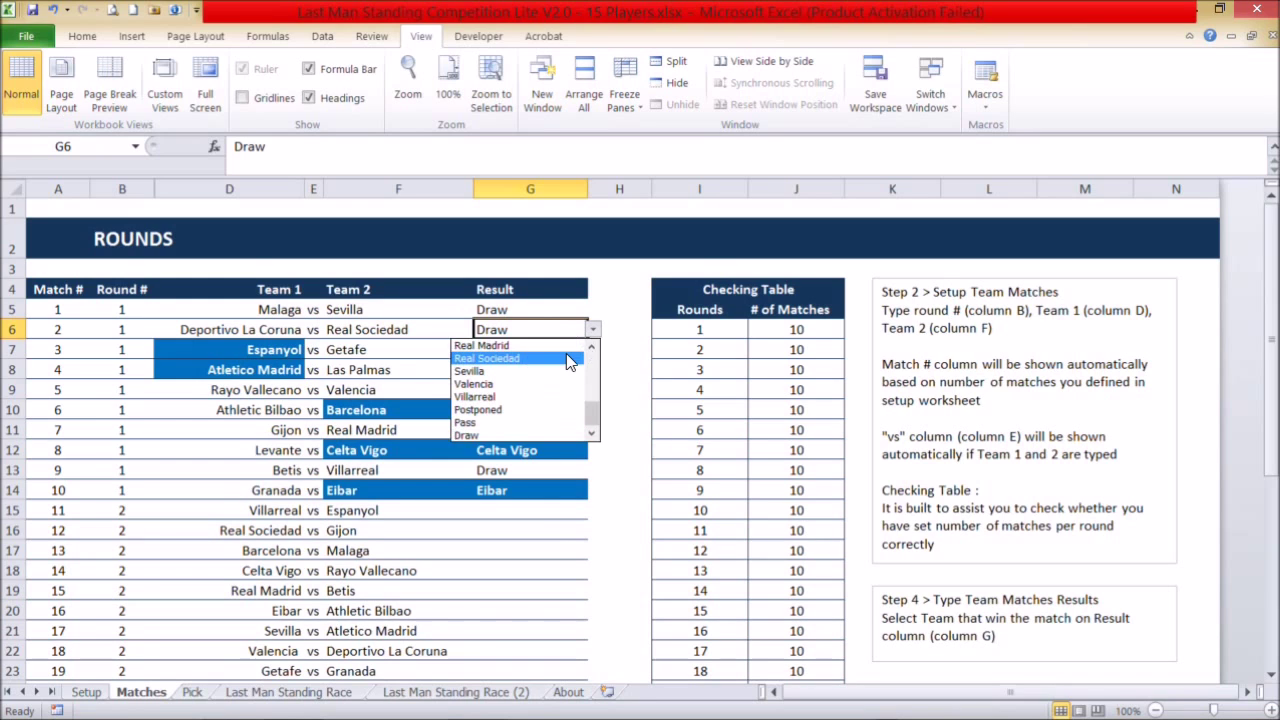
click(566, 353)
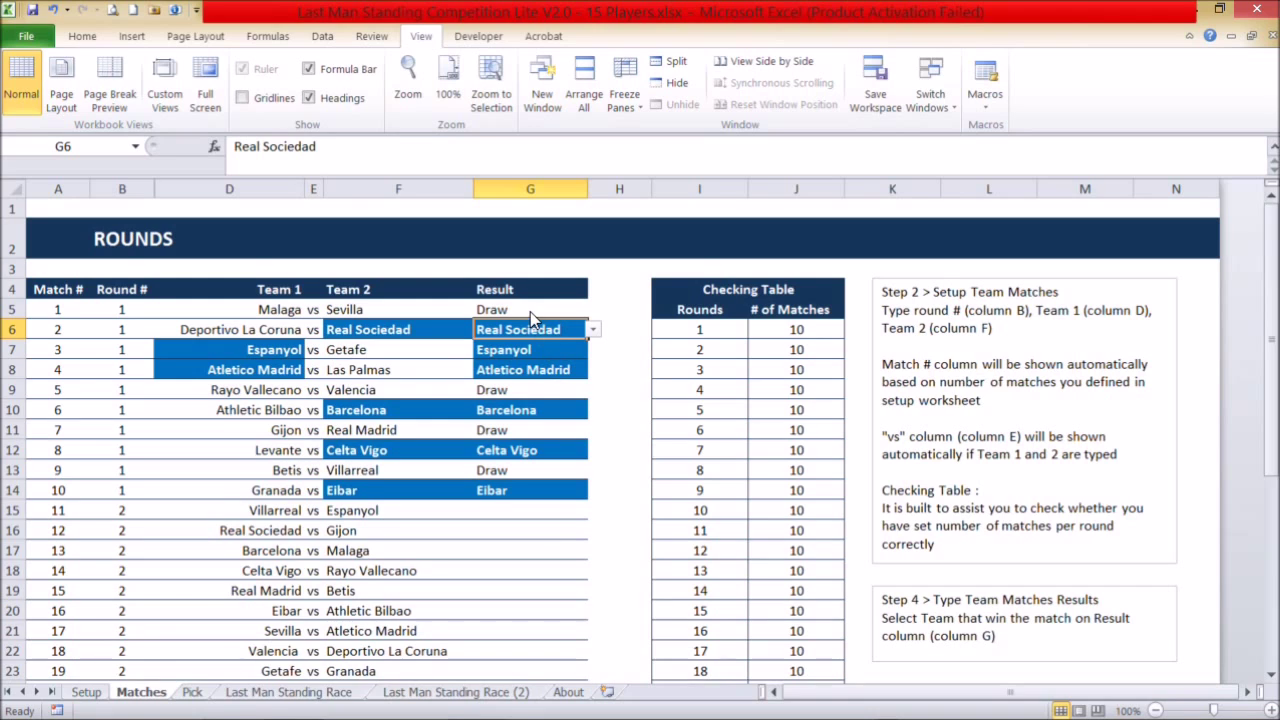
Step: Check the first three results (Draw, Real Sociedad, Espanyol), then view the Last Man Standing Race sheet
click(533, 314)
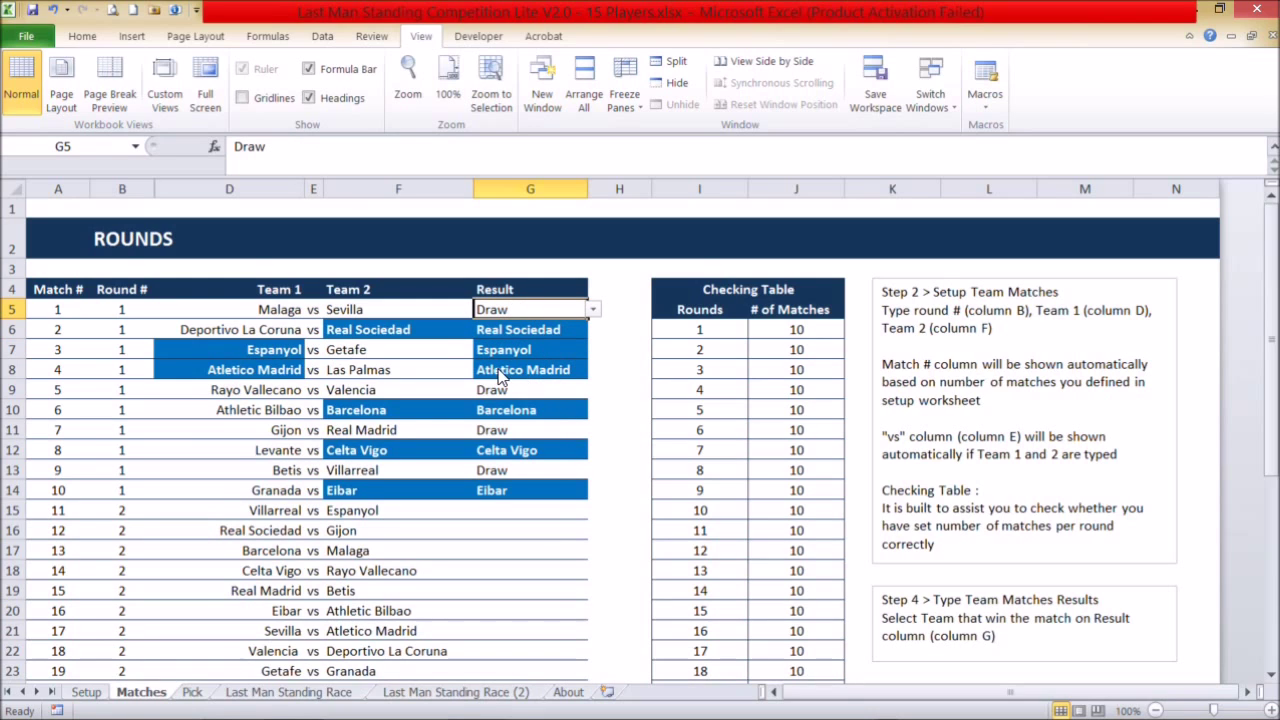
click(516, 334)
click(521, 352)
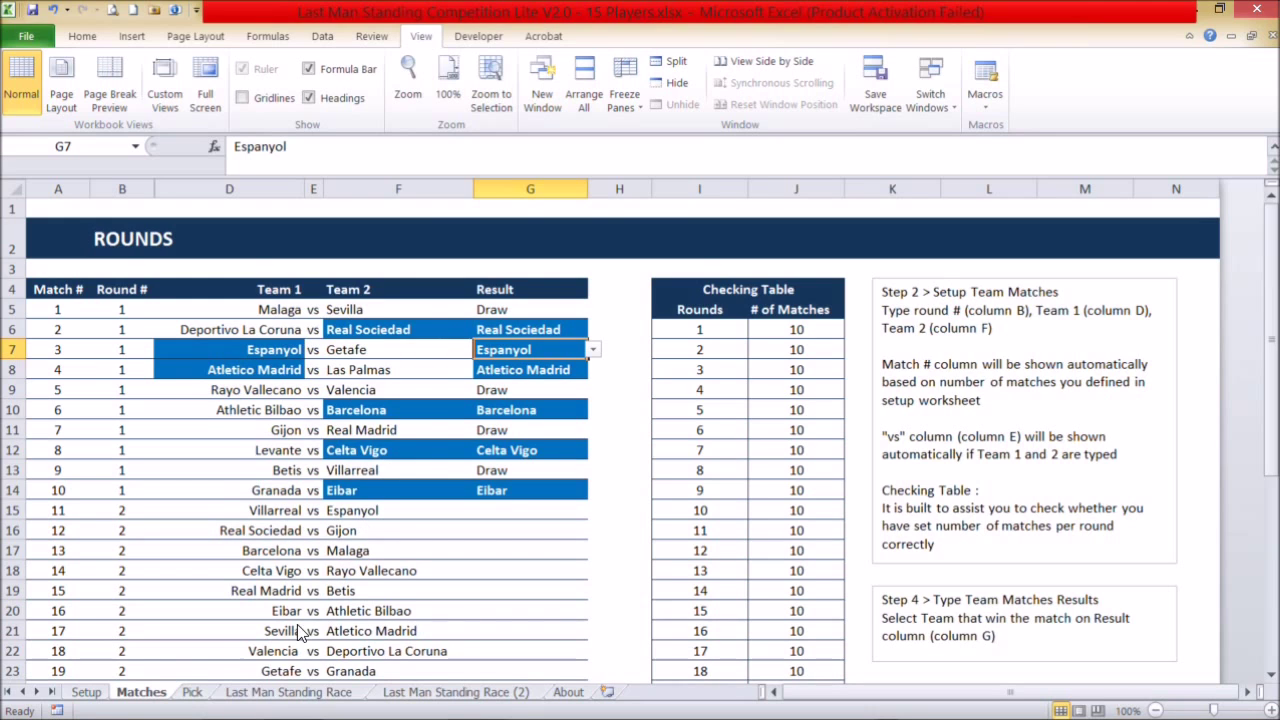
click(262, 692)
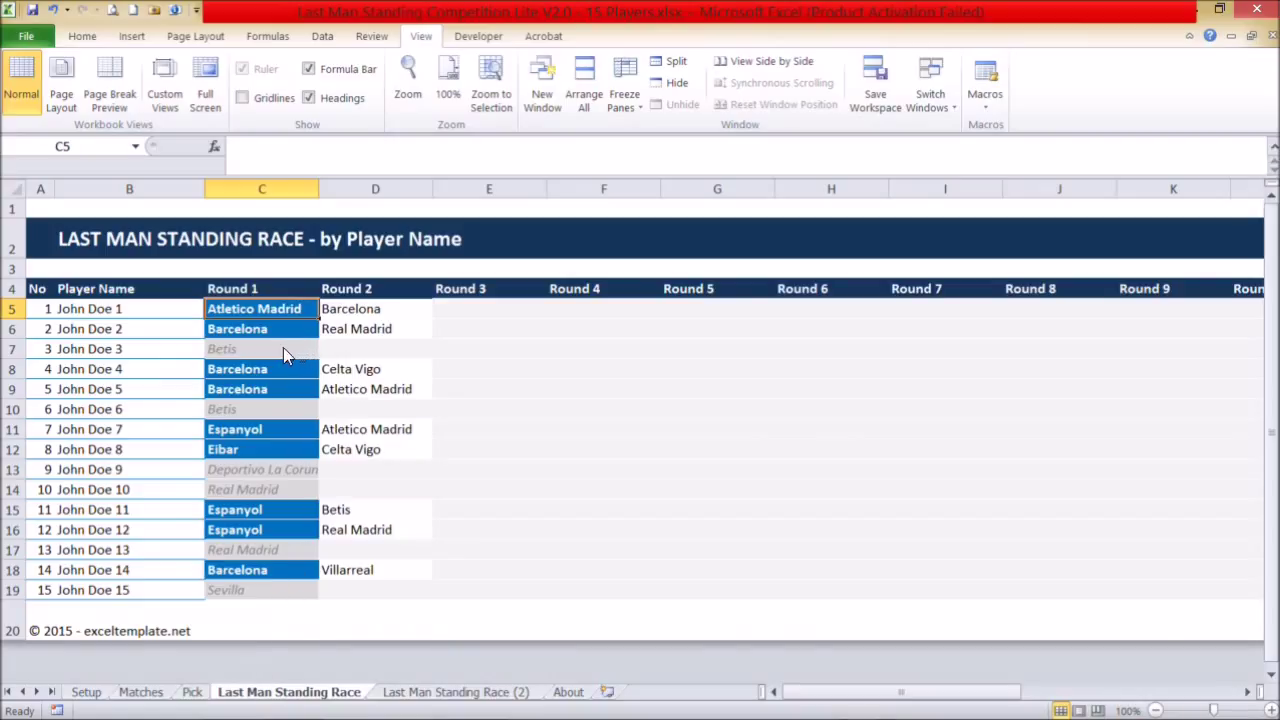
Step: Point out the greyed-out eliminated picks: Betis, Deportivo La Coruna, Real Madrid and Sevilla
click(258, 353)
click(258, 410)
click(276, 468)
click(280, 491)
click(284, 550)
click(285, 592)
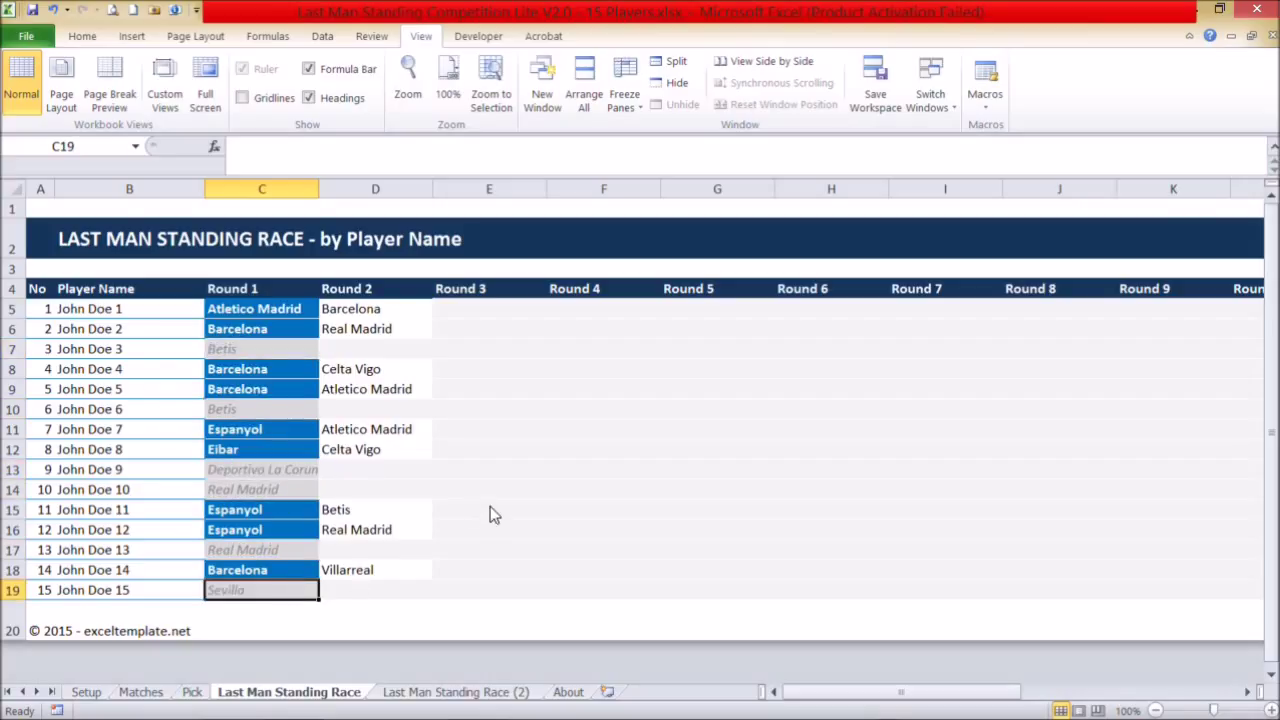
Step: Review the Last Man Standing Race (2) leaderboard and the picks board, ending on Matches
click(437, 694)
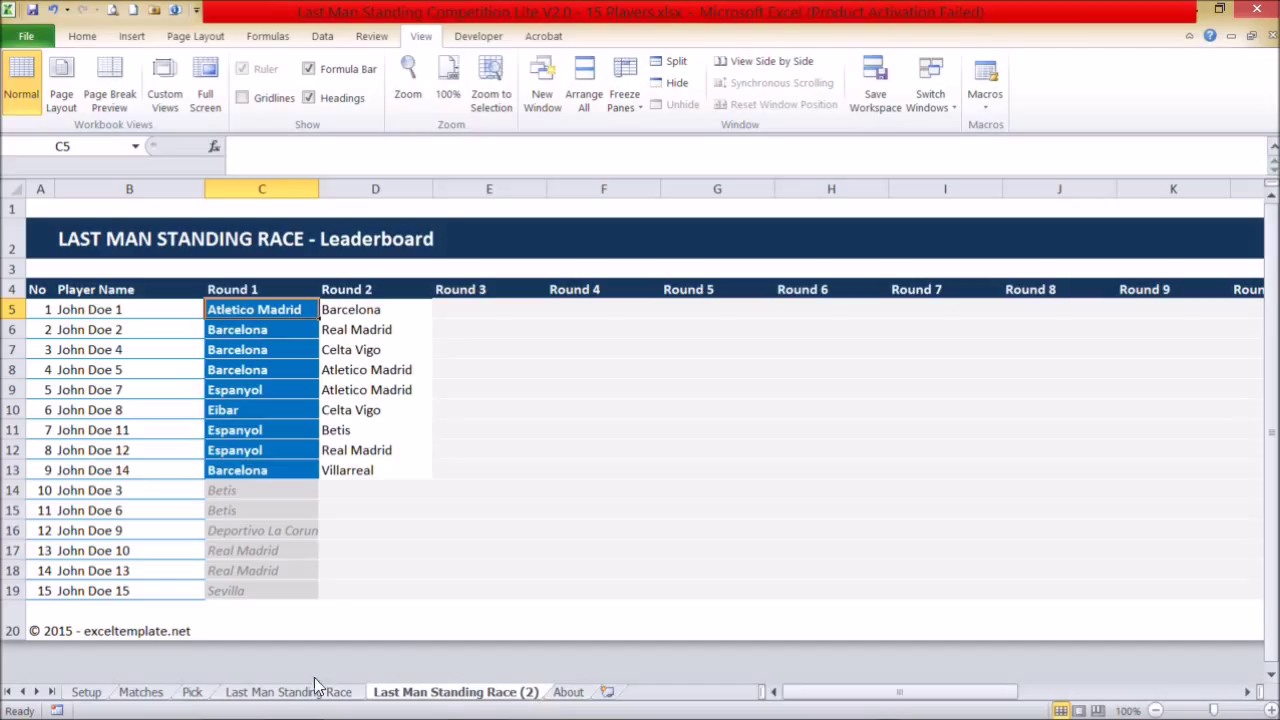
click(192, 692)
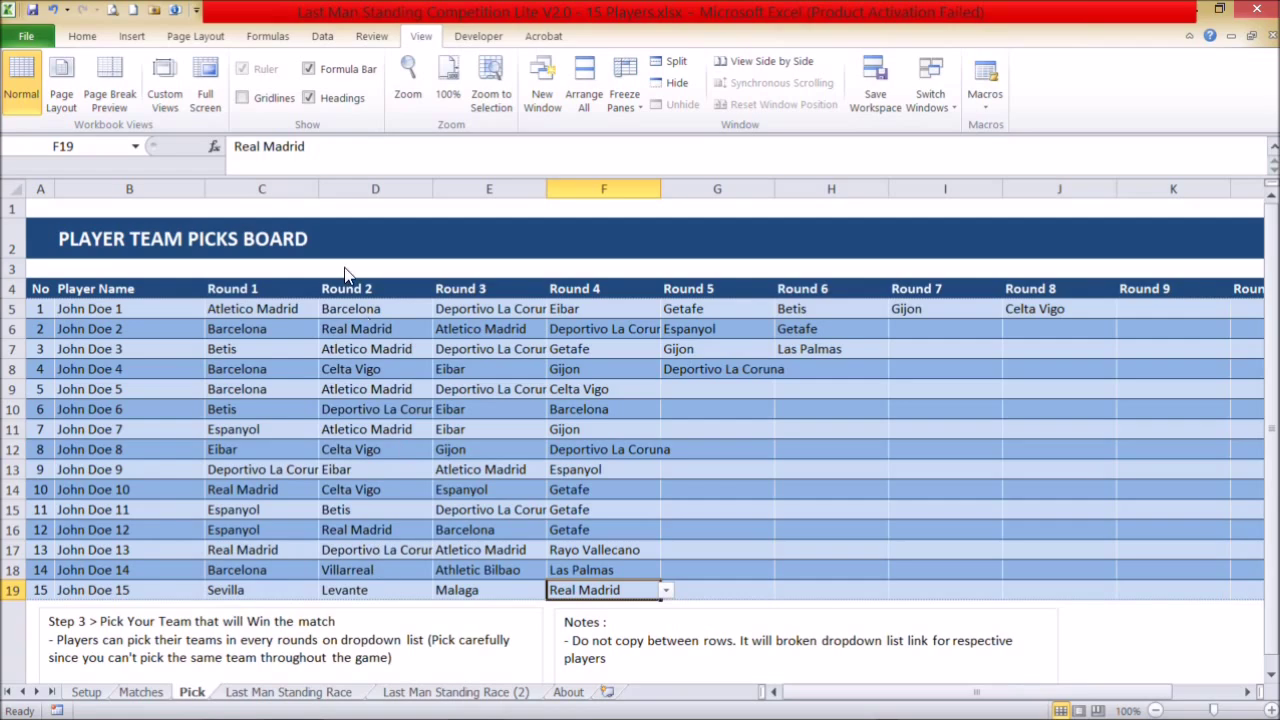
click(157, 693)
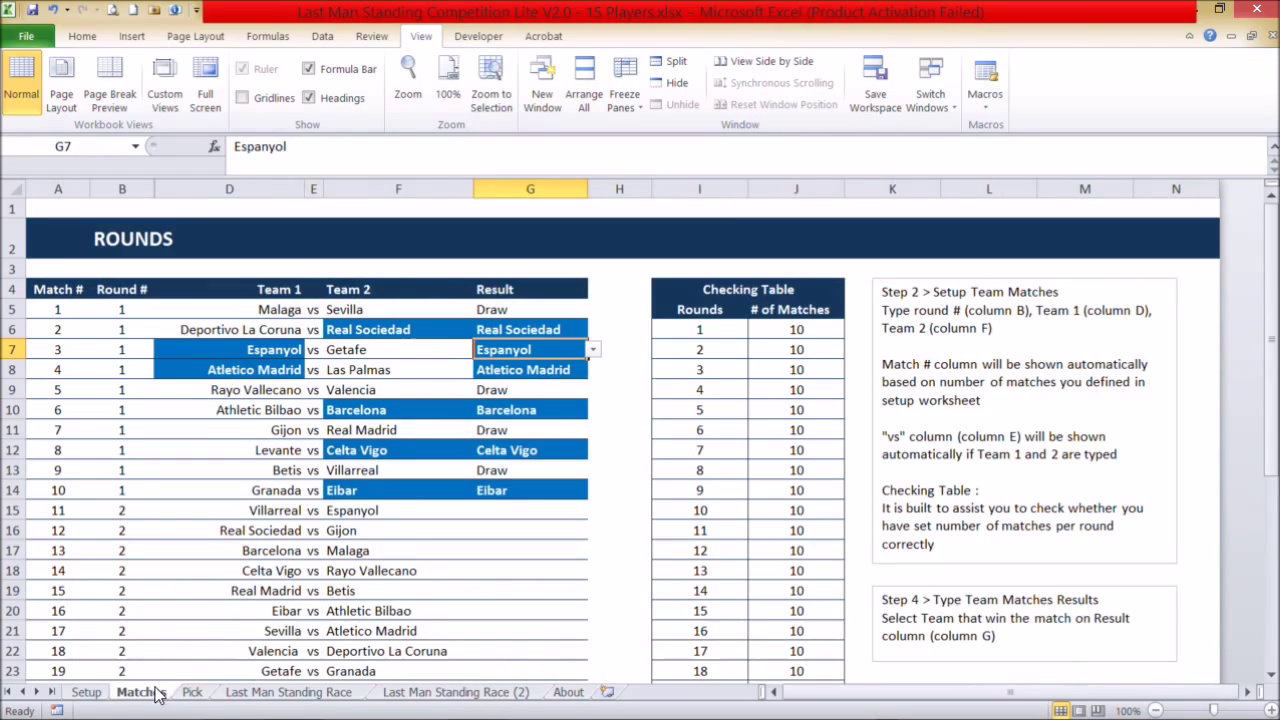
Step: With round 2 results filled in G15:G24, view the Last Man Standing Race eliminations
scroll(497, 500, down, 2)
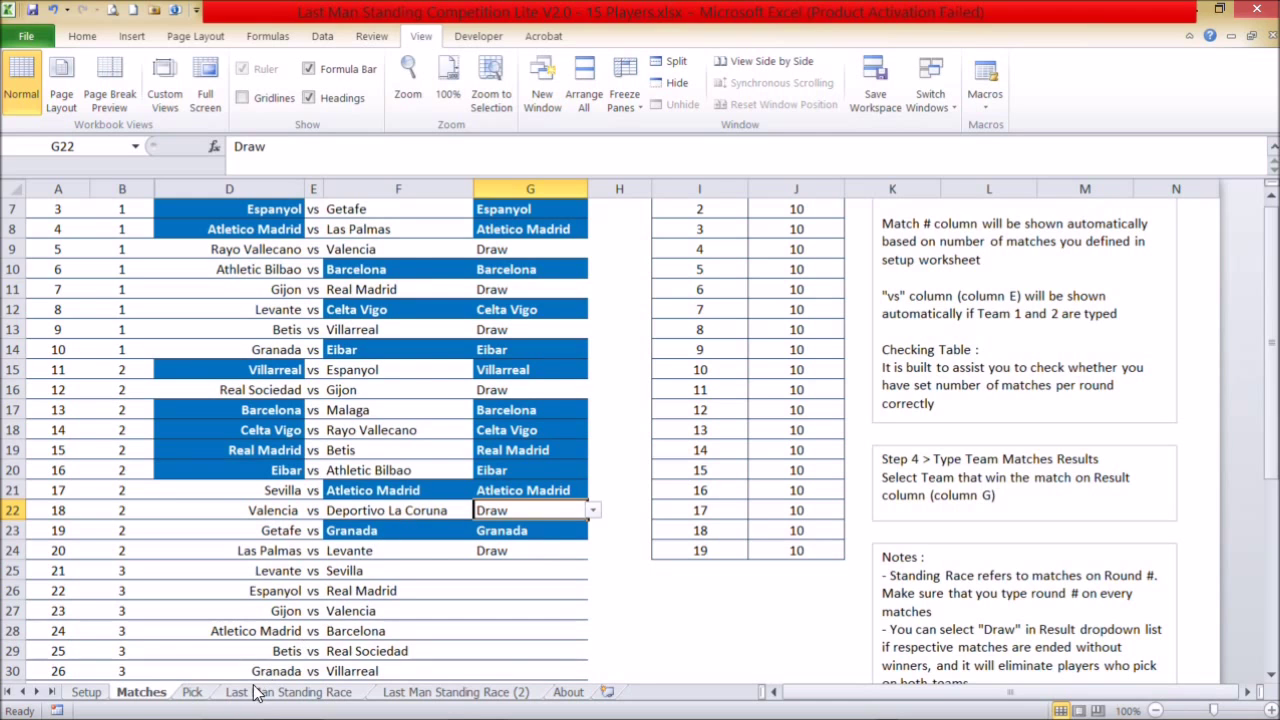
click(290, 692)
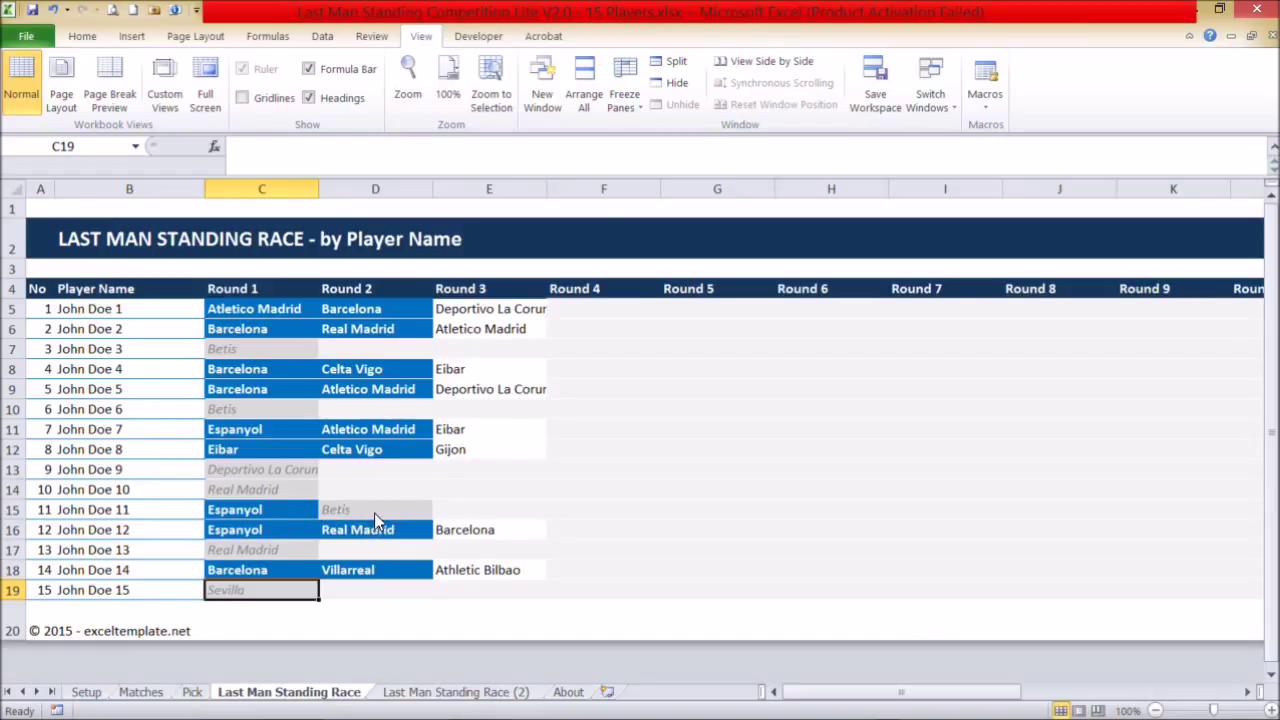
Step: Check the round 2 leaderboard, then move through the by-Player-Name race sheet to the Pick sheet
click(462, 693)
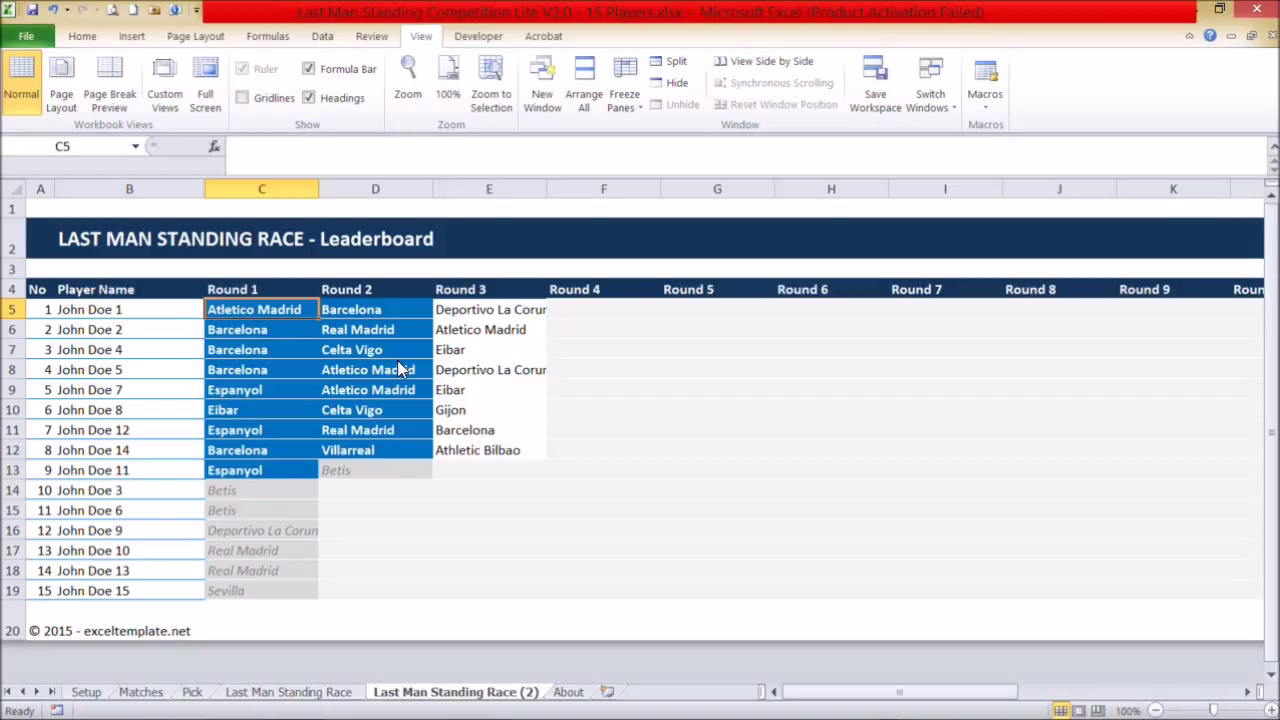
click(297, 697)
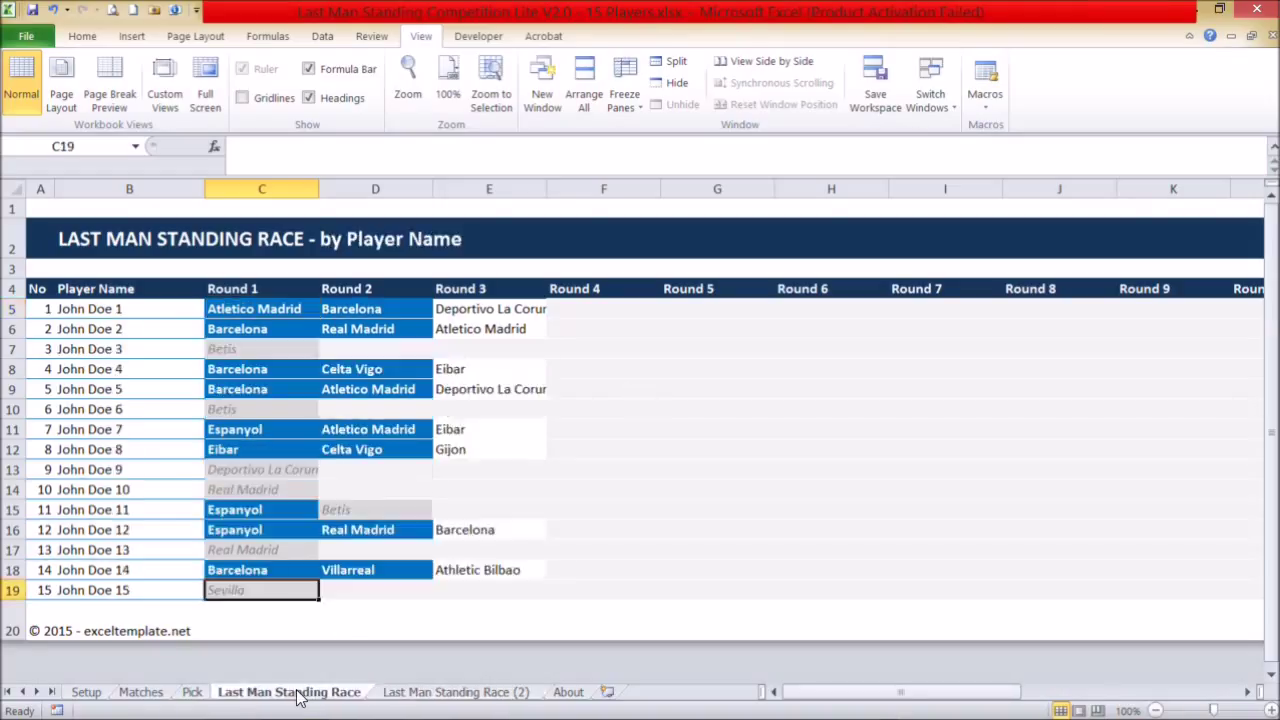
click(192, 698)
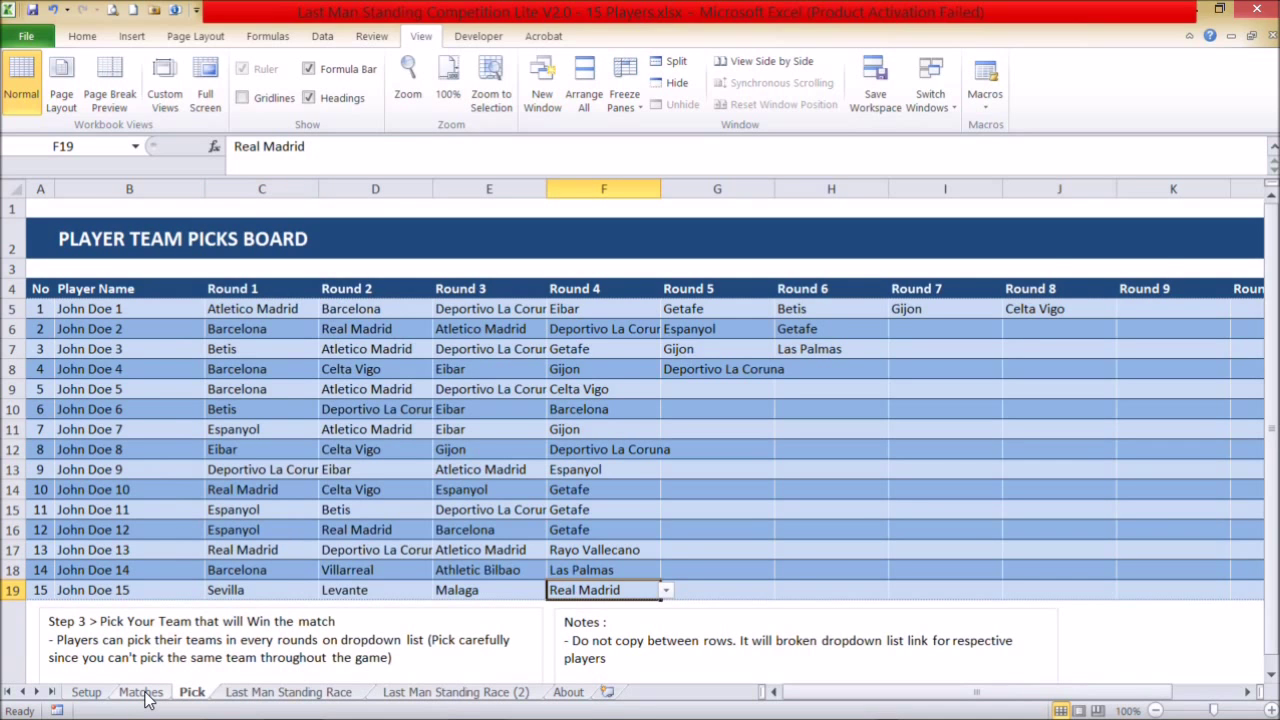
Step: Check round 1 picks Sevilla (C19), Atletico Madrid (C5) and Barcelona (C6), then return to Matches
scroll(311, 519, down, 1)
scroll(557, 389, up, 1)
click(216, 592)
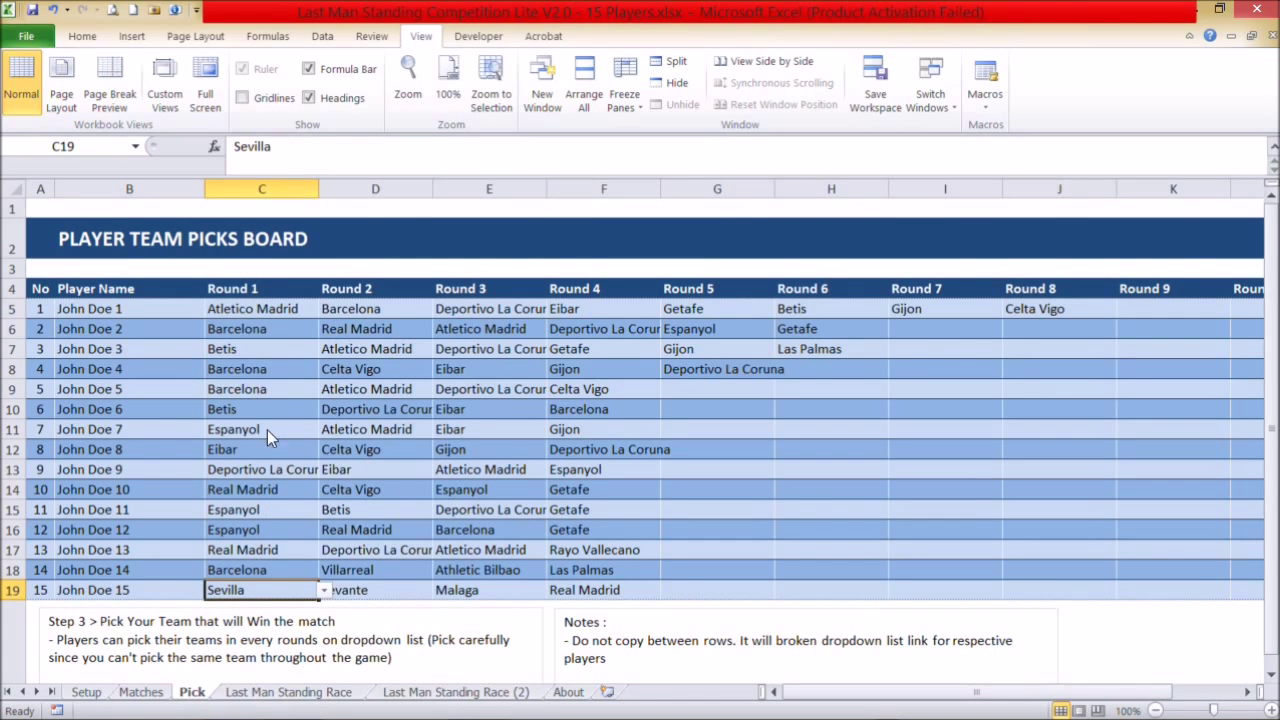
click(271, 313)
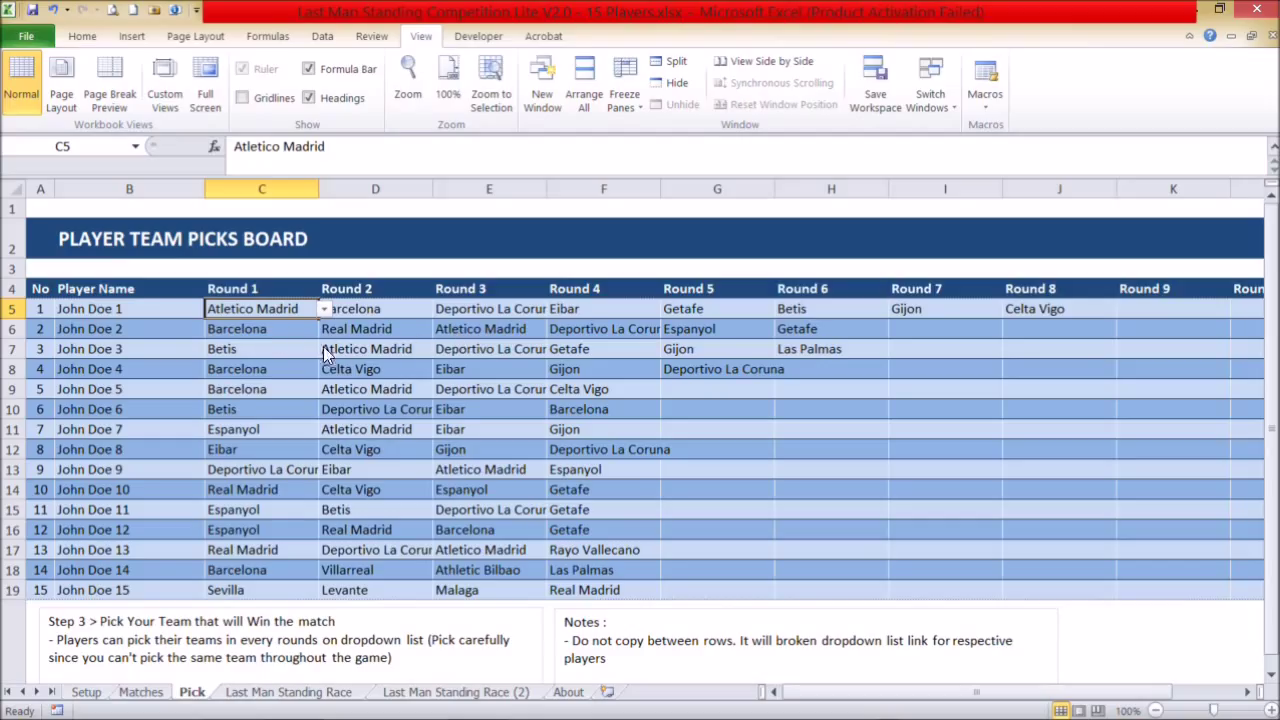
click(292, 329)
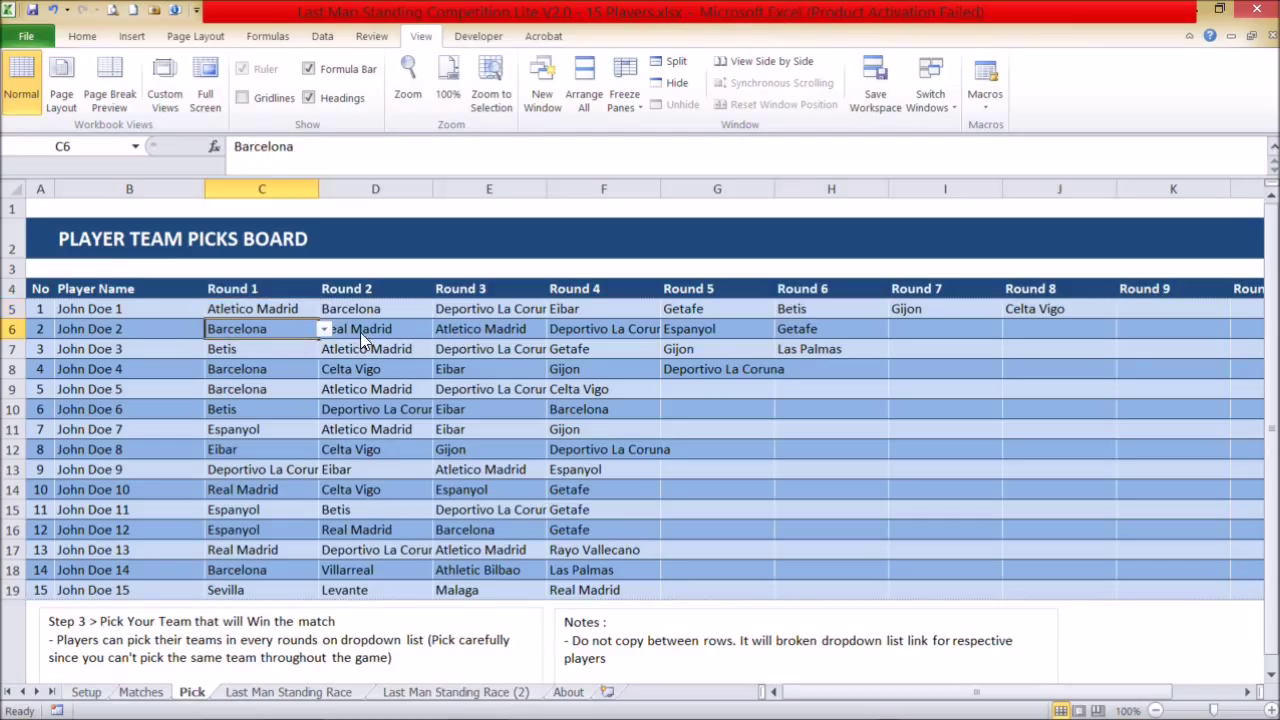
key(ctrl+Page_Up)
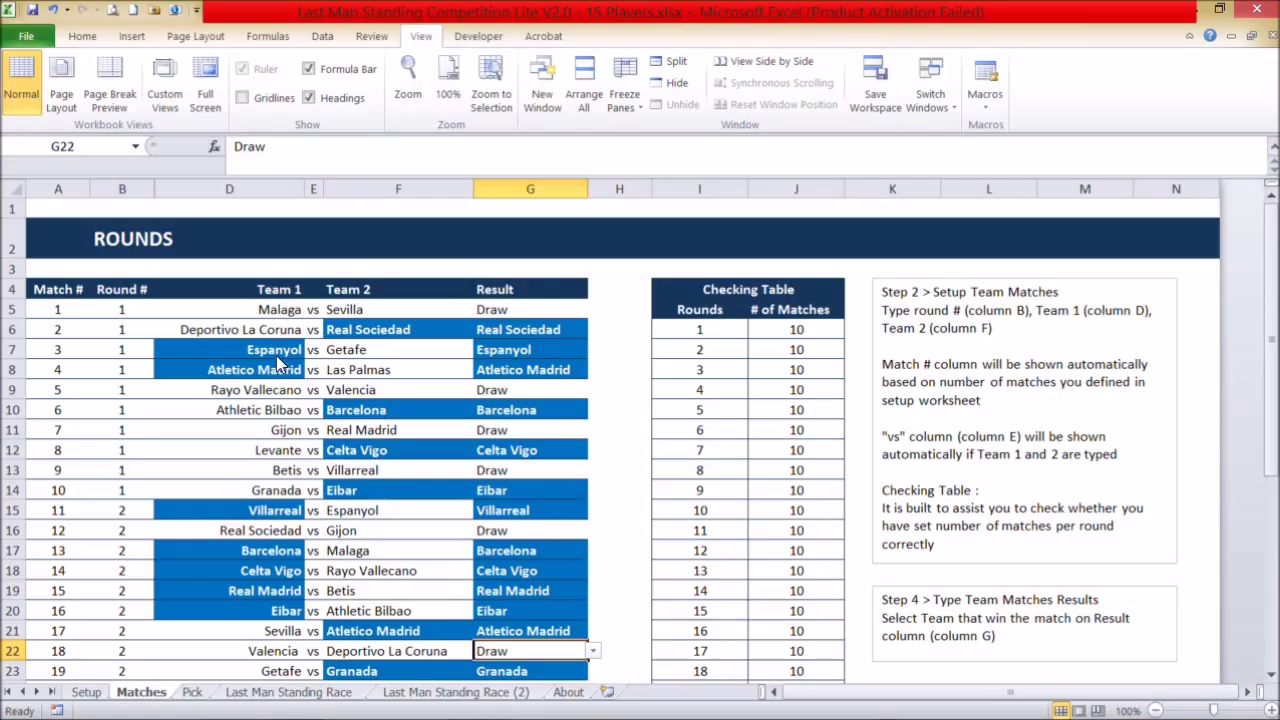
click(130, 332)
click(129, 377)
click(132, 460)
click(113, 492)
click(110, 390)
click(122, 335)
click(123, 312)
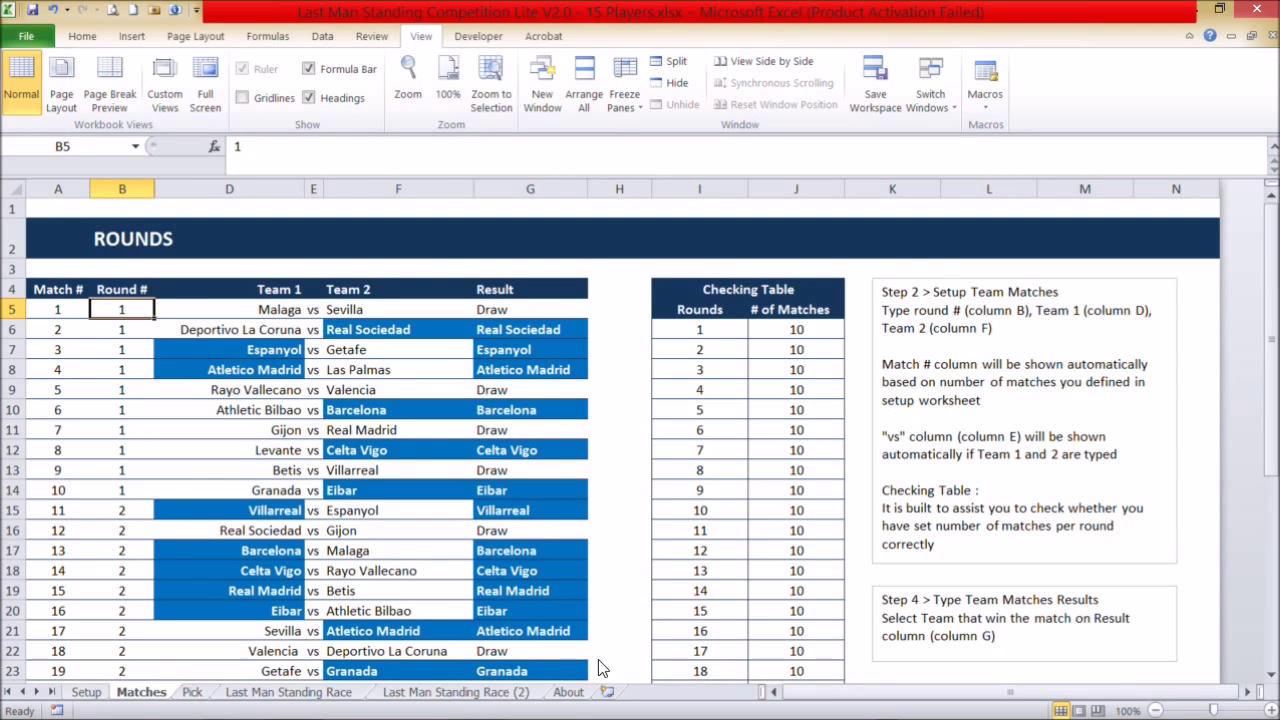
click(562, 693)
Step: Scroll up and down through the About sheet's contents
scroll(520, 415, down, 5)
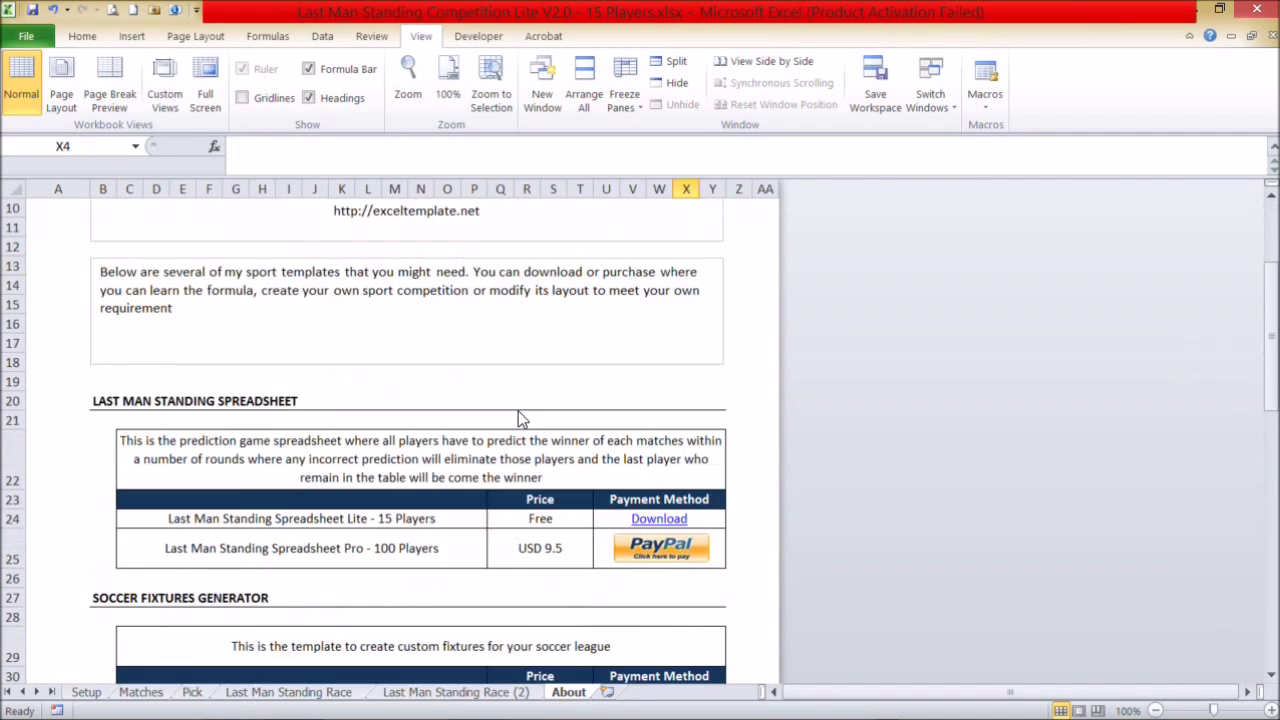
scroll(530, 358, up, 4)
scroll(515, 350, down, 1)
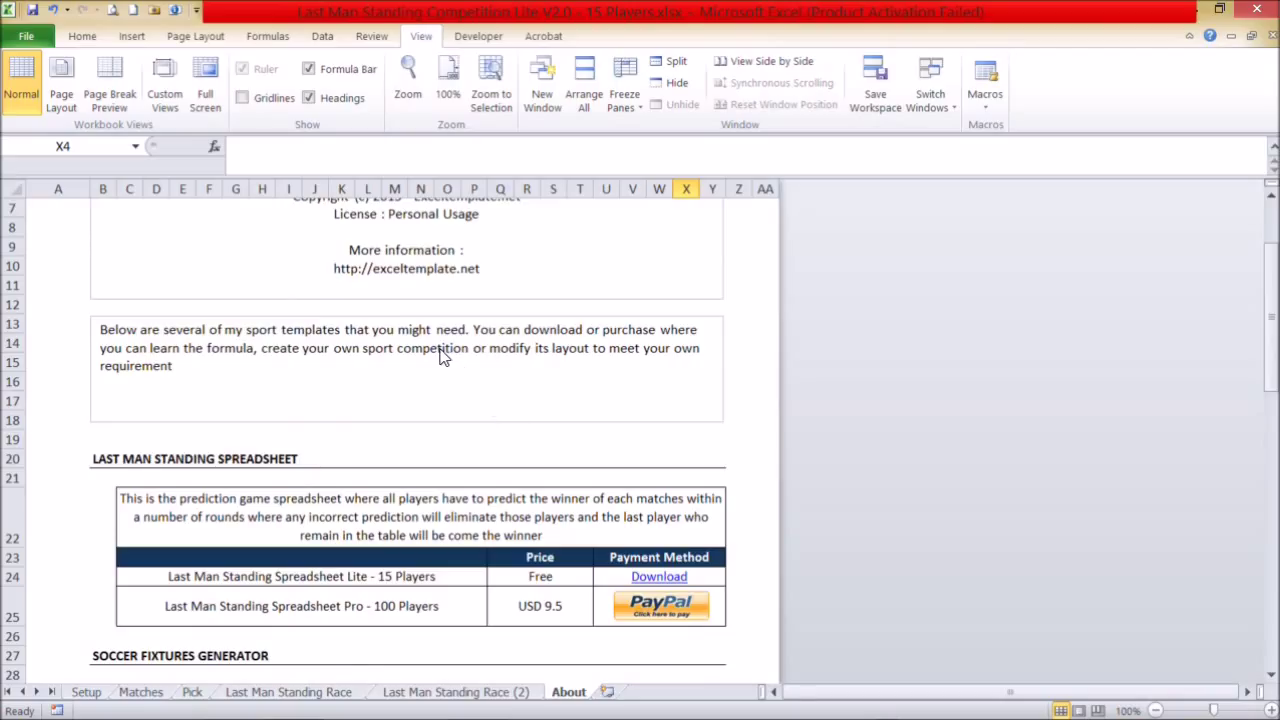
scroll(440, 356, up, 1)
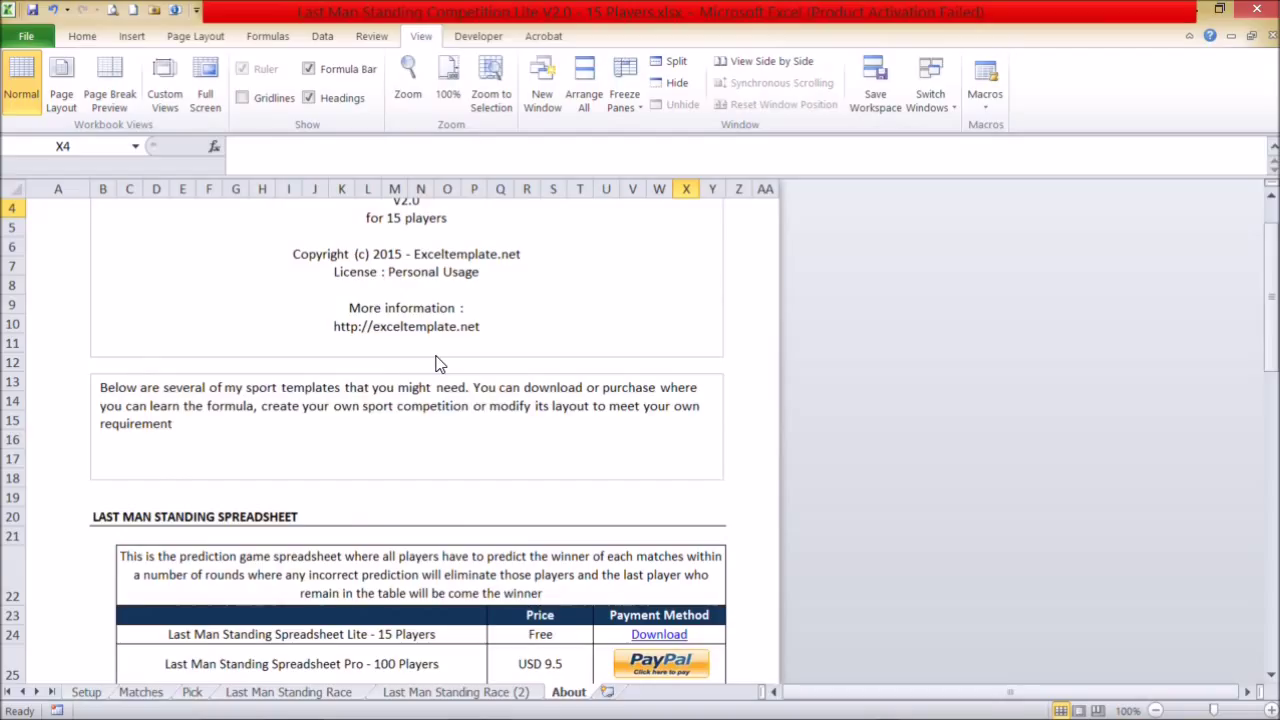
scroll(438, 364, up, 1)
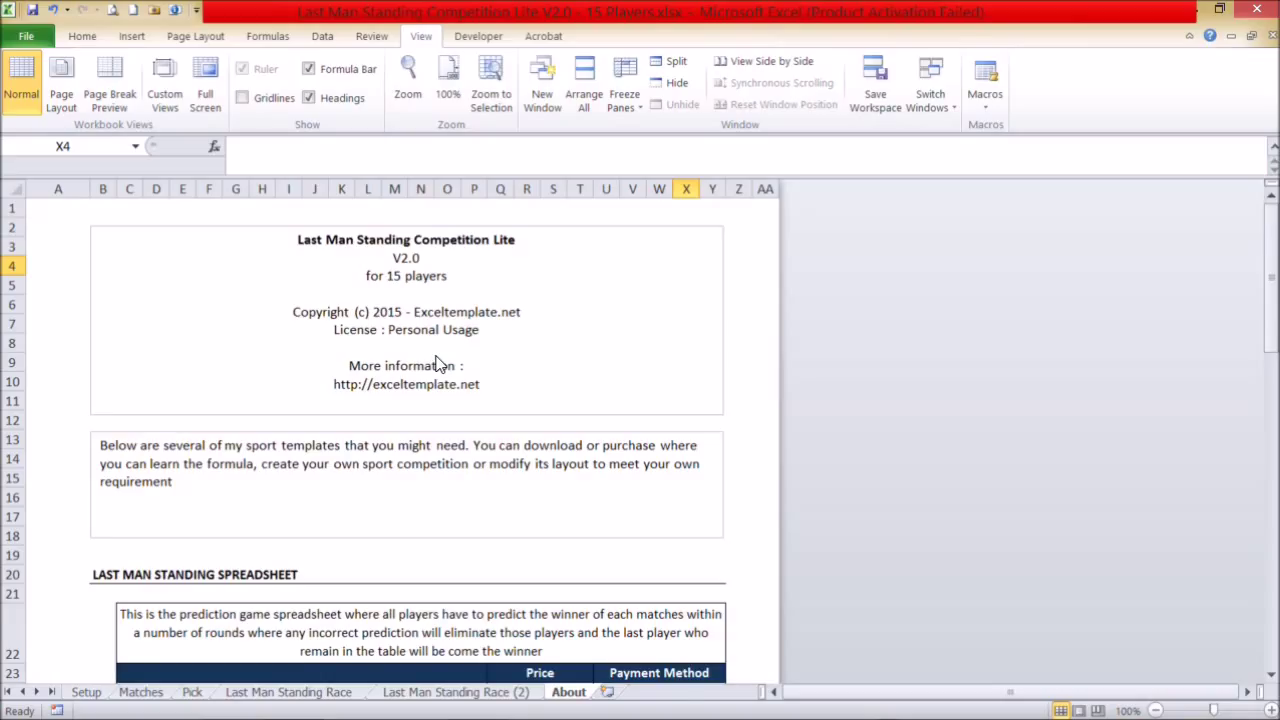
scroll(490, 358, down, 2)
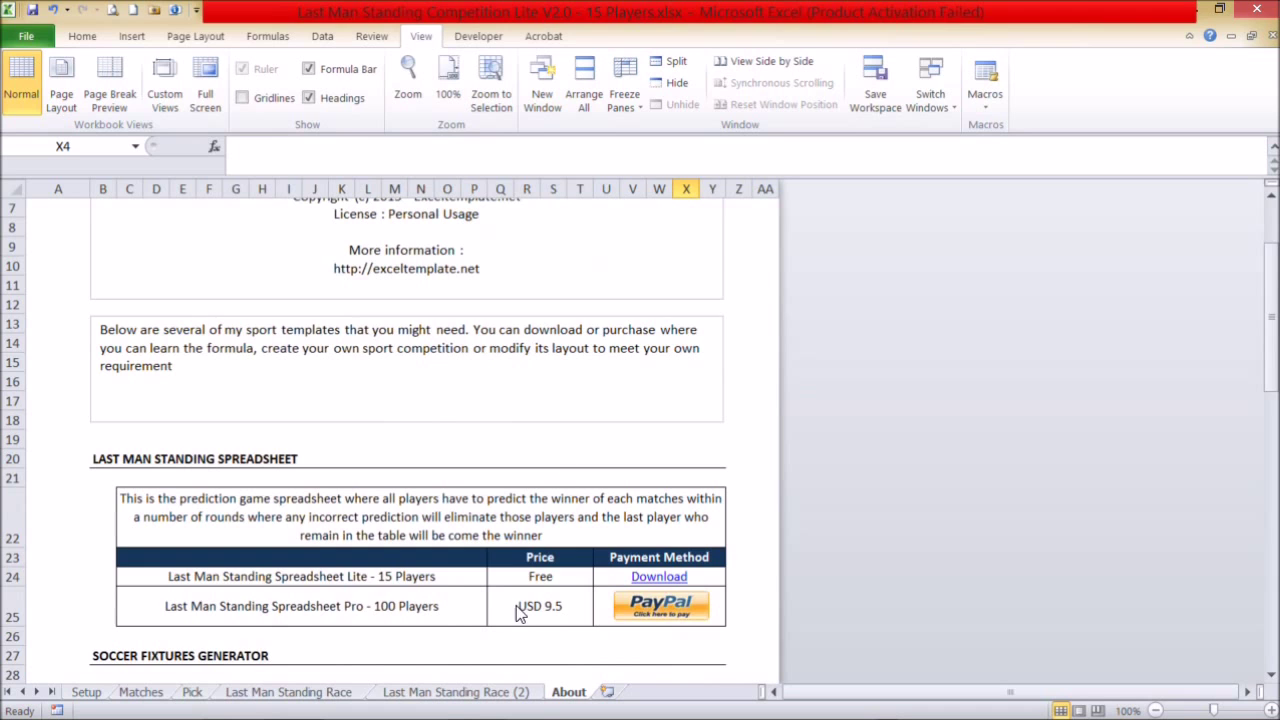
Step: Move through the Setup and Matches sheets to the Player Team Picks Board
click(86, 692)
click(141, 693)
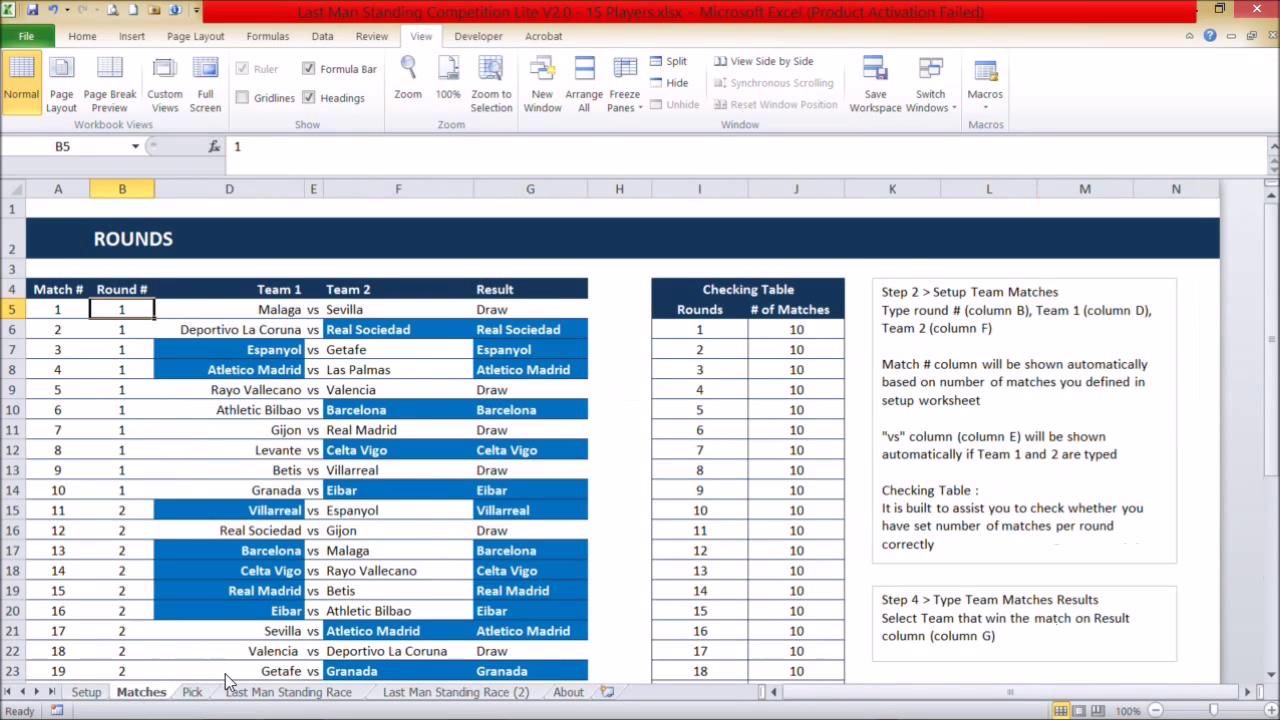
click(191, 692)
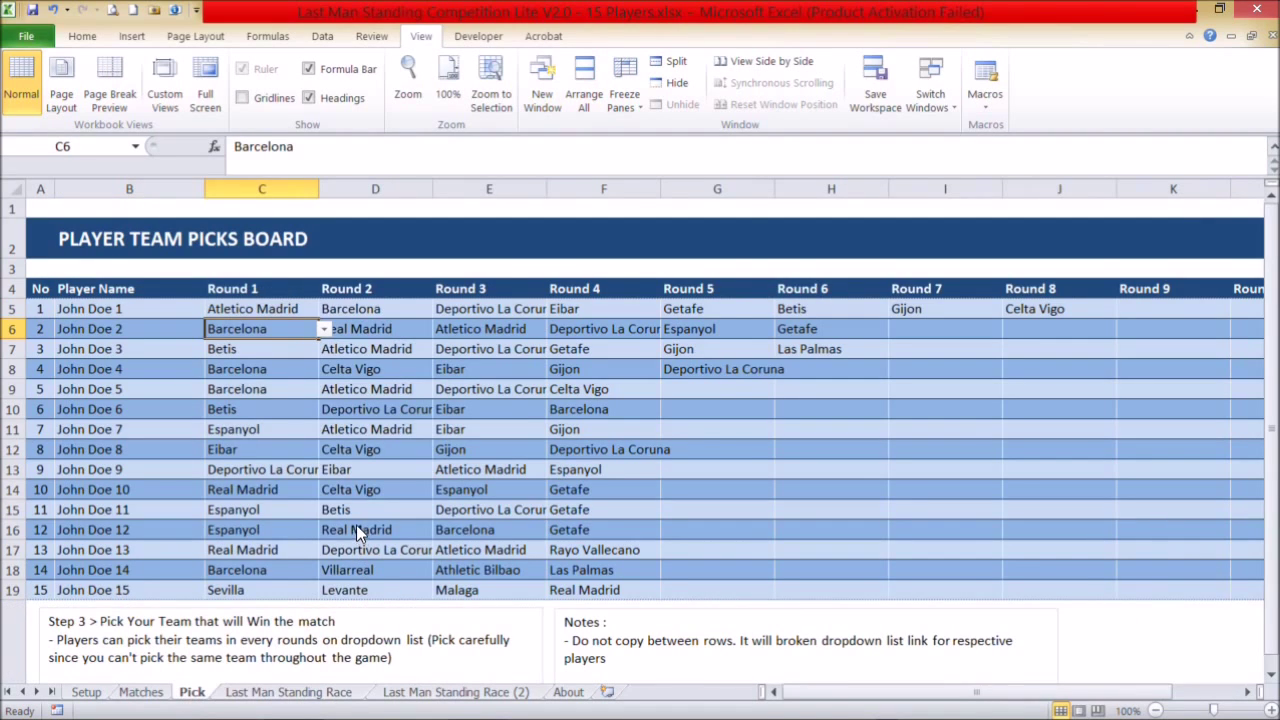